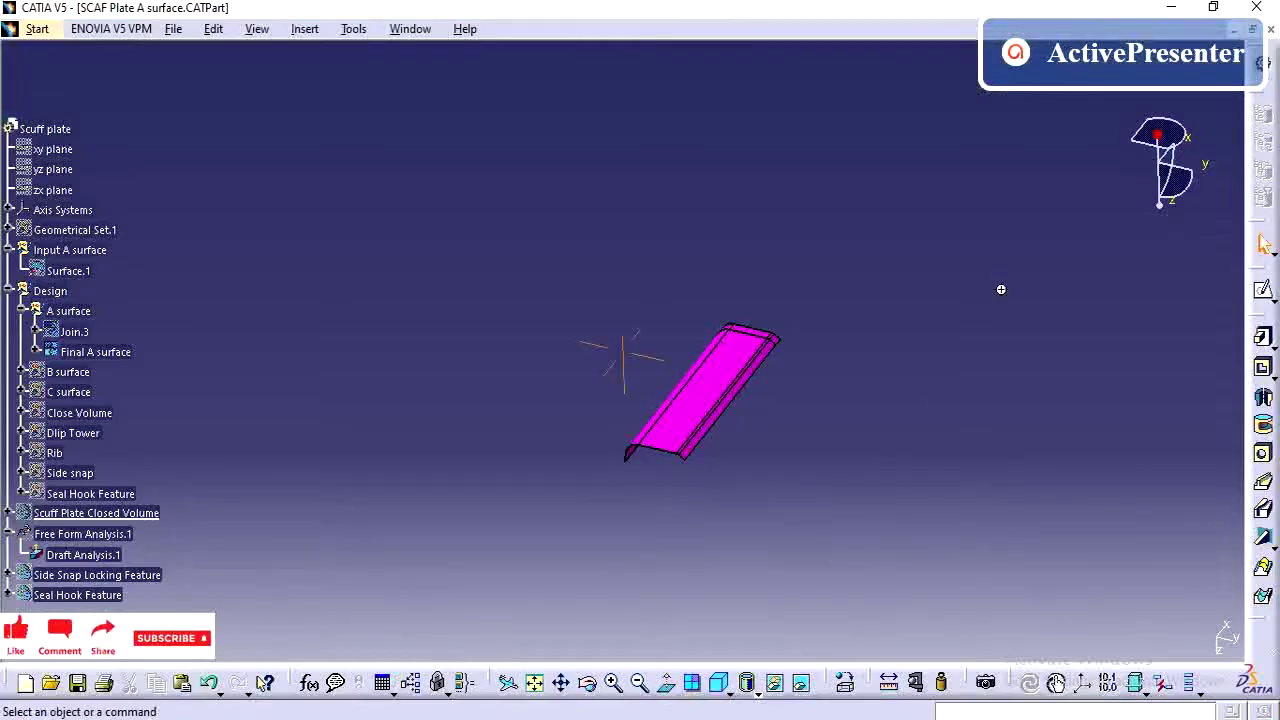
Rotate the scuff plate view slightly and pan it a little to the right
middle_drag(1000, 289, 869, 354)
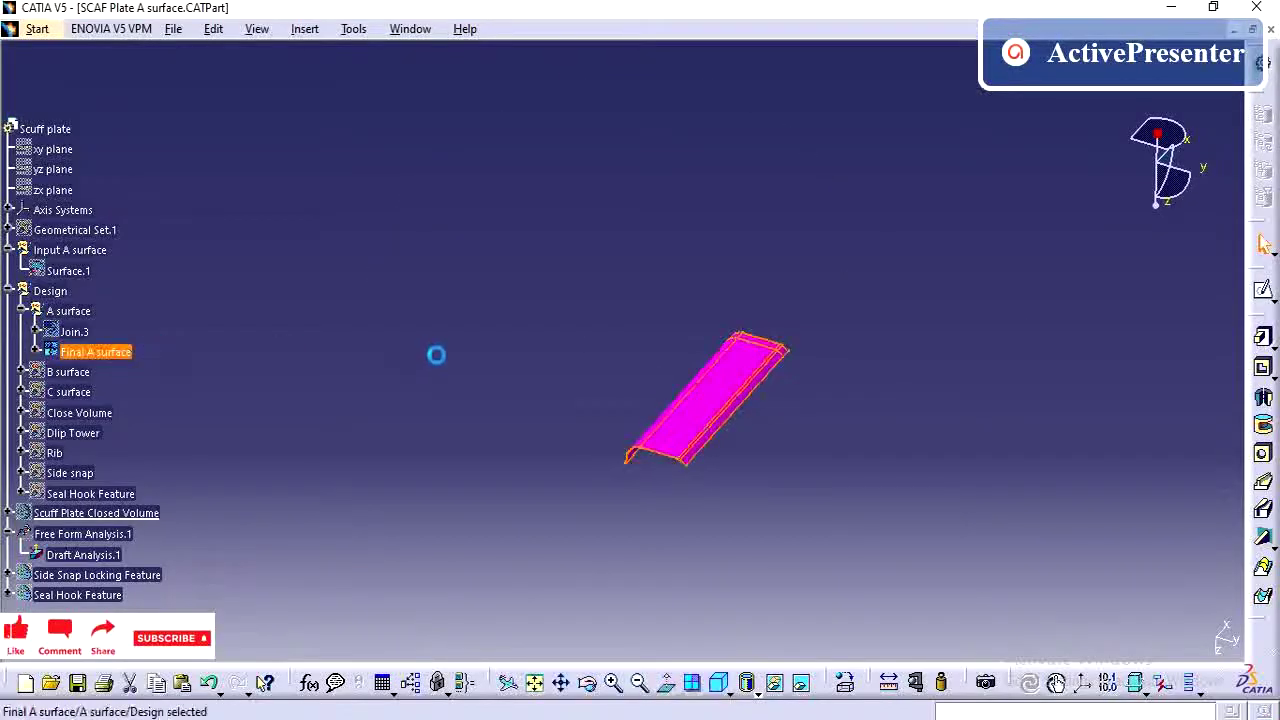
middle_drag(663, 509, 720, 500)
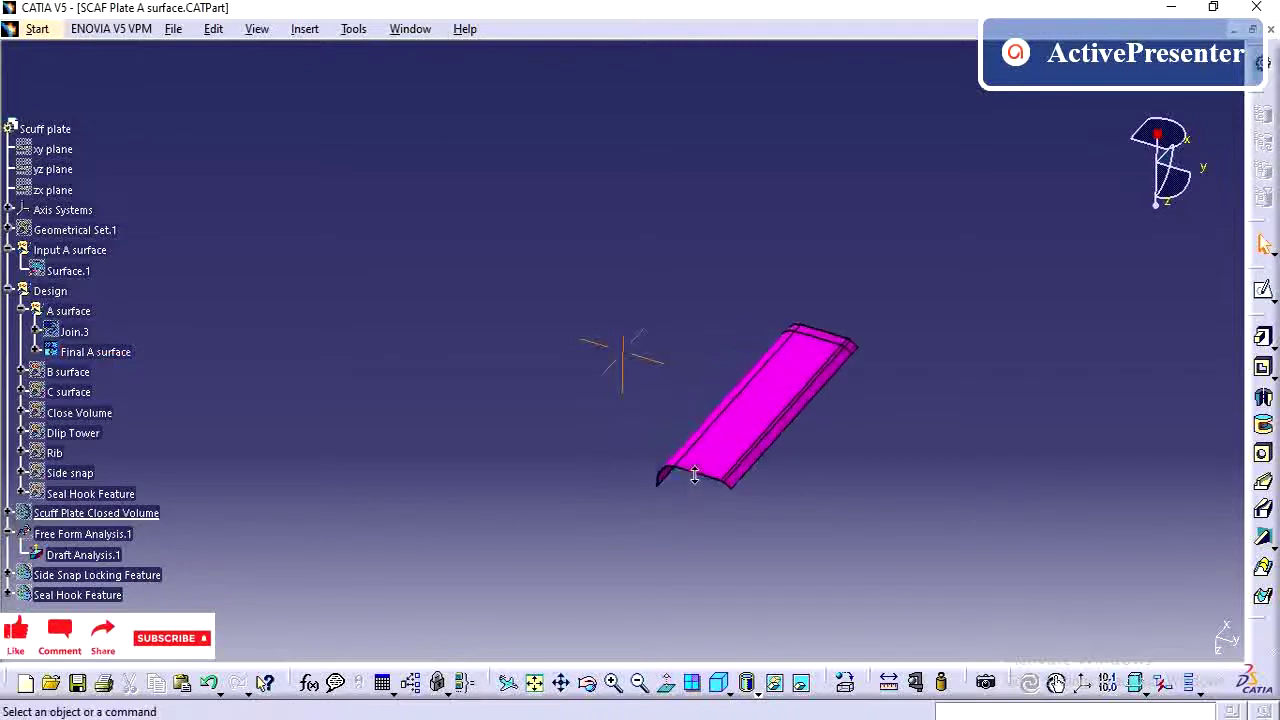
Start a kept inertia measurement that no longer reports description, area, principal moments or inertia matrix
click(940, 684)
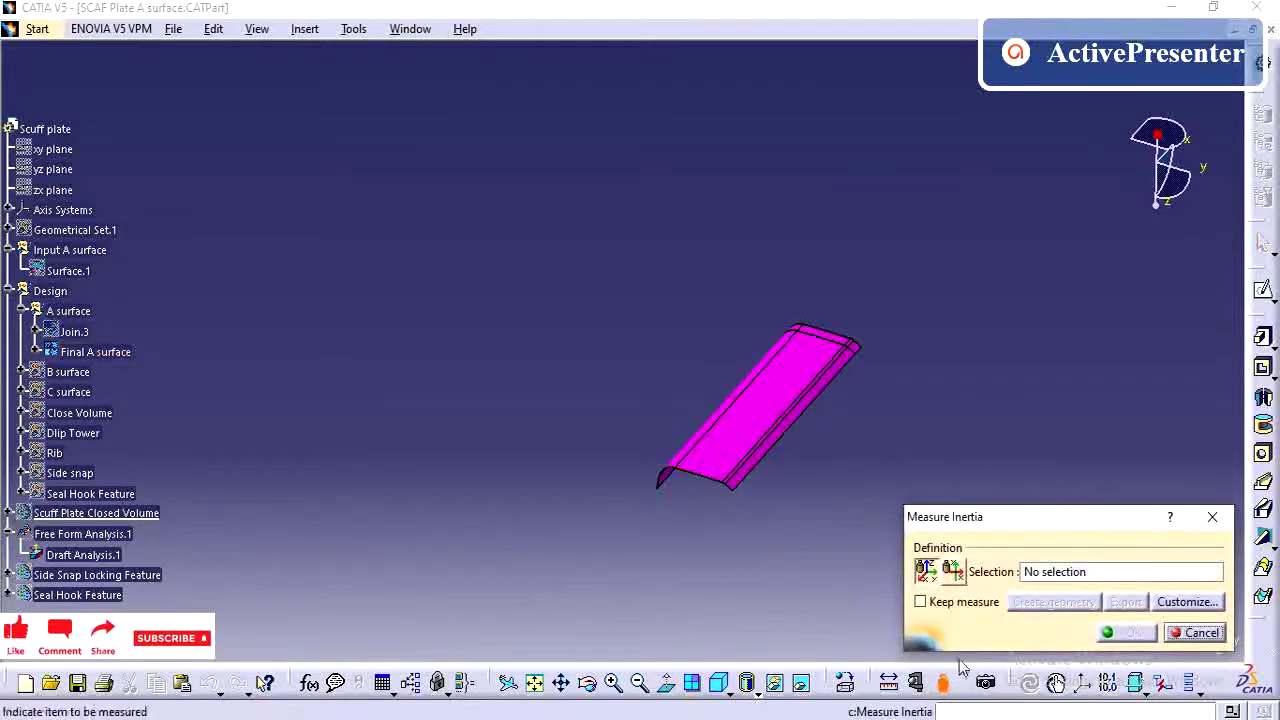
click(978, 604)
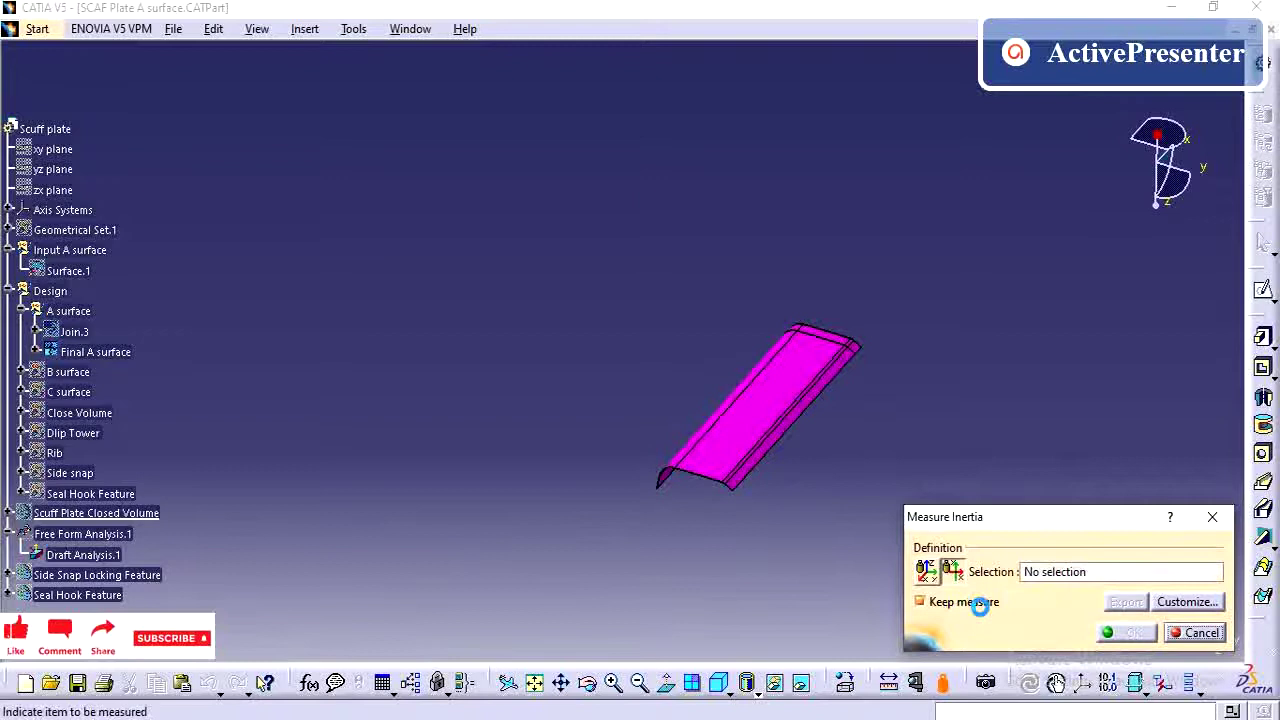
click(1188, 603)
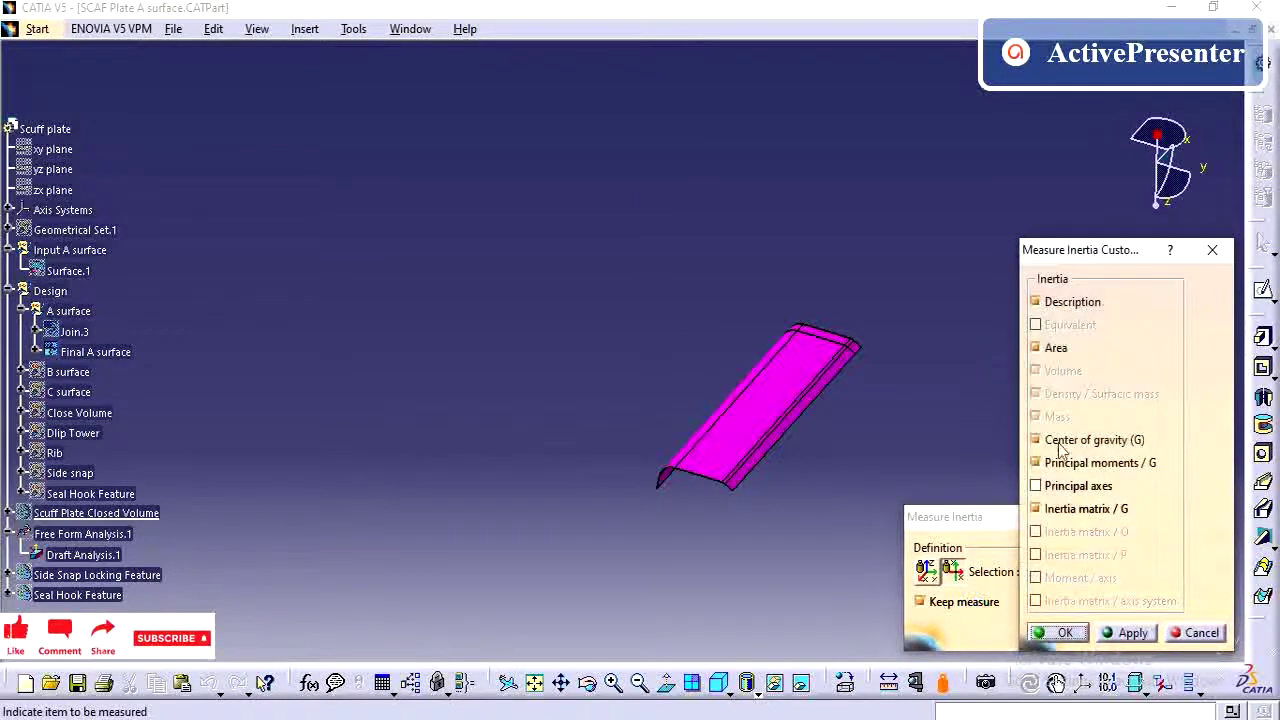
click(1058, 302)
click(1058, 348)
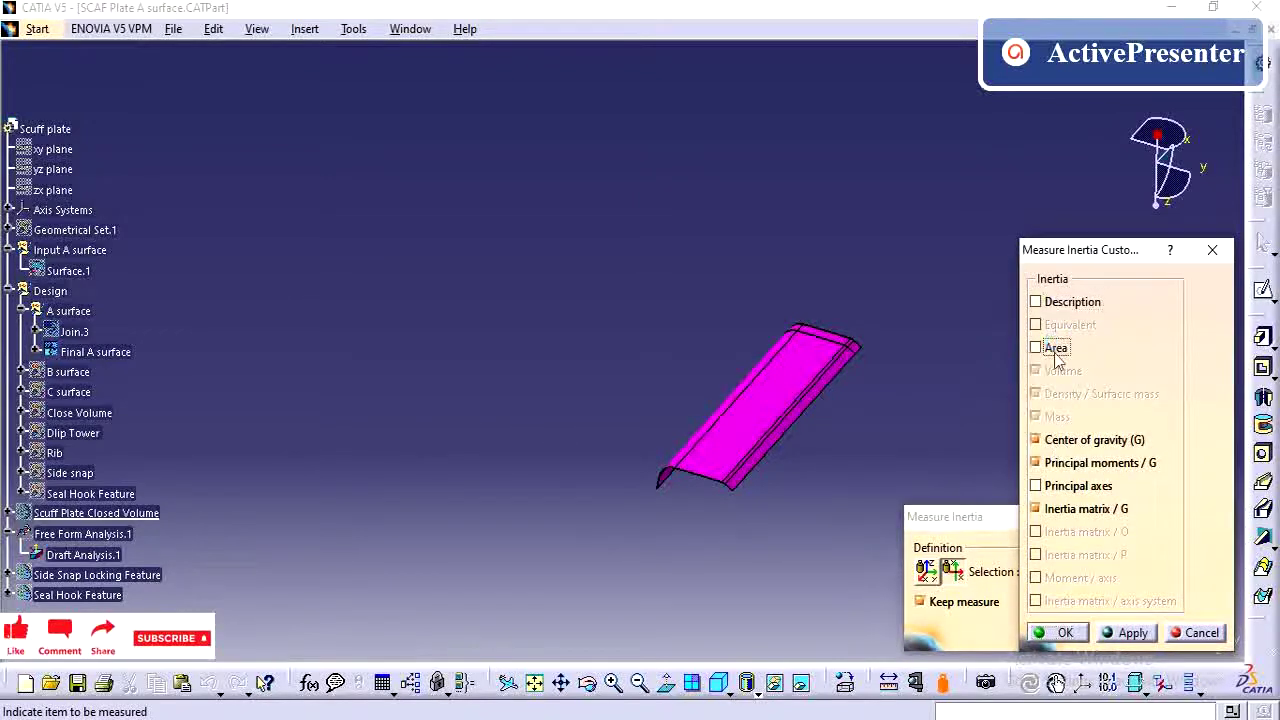
click(1052, 466)
click(1068, 511)
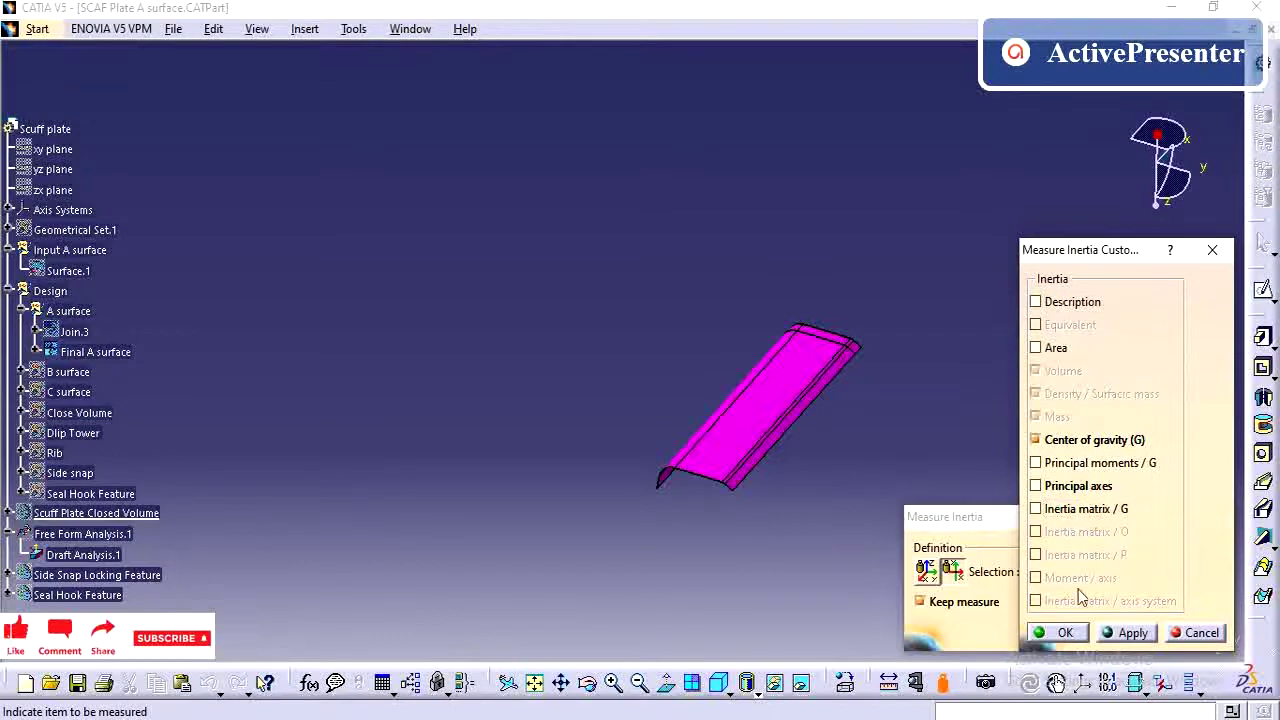
click(977, 528)
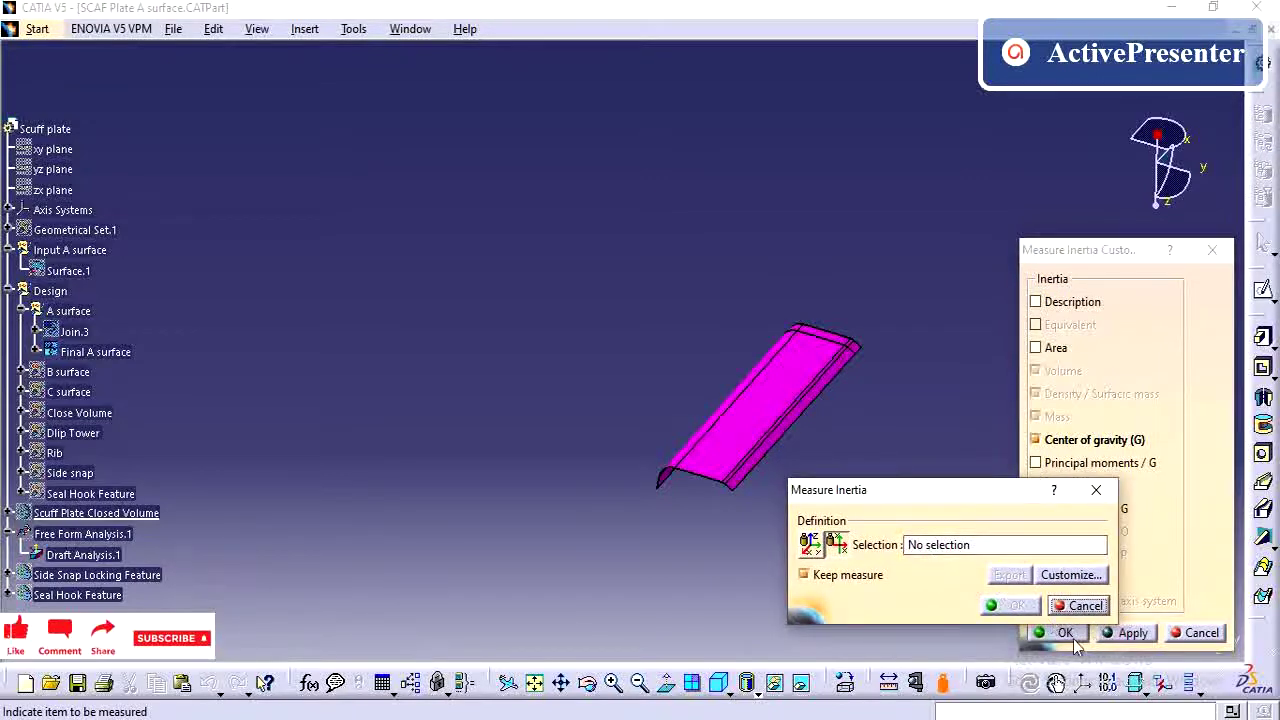
click(1072, 640)
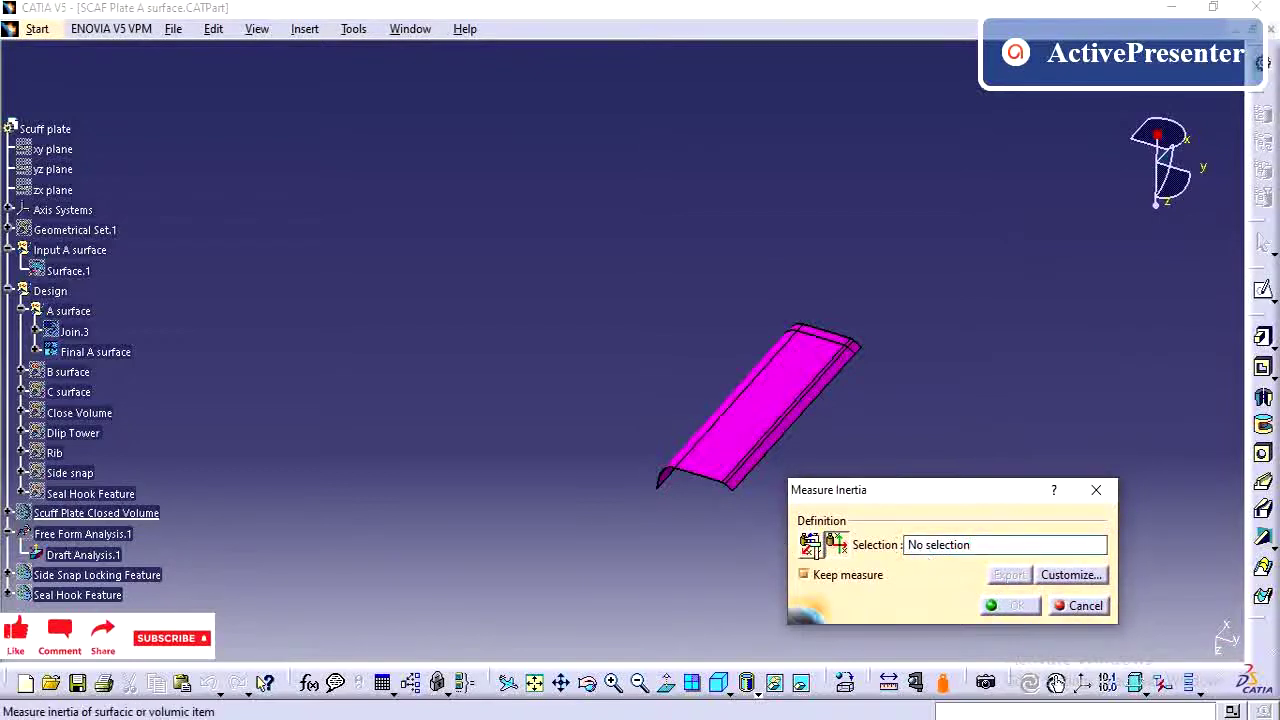
Also drop volume, density and mass so only the centre of gravity (G) is reported
click(1071, 575)
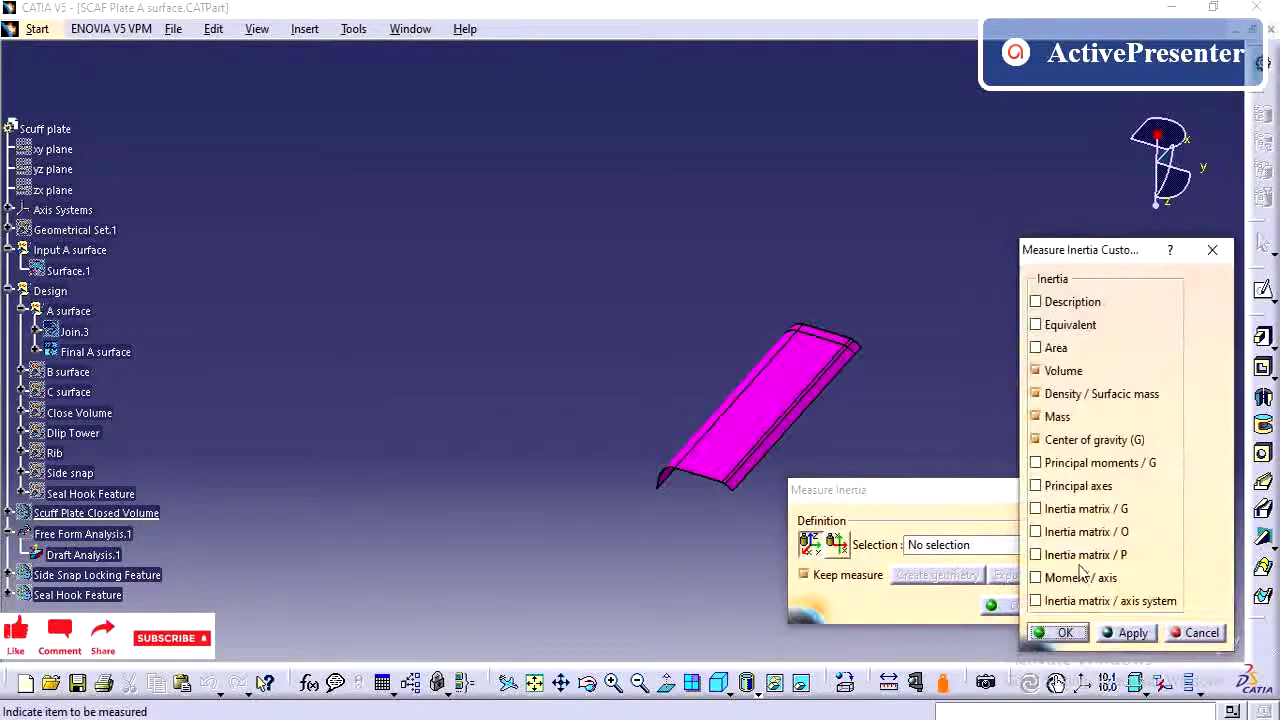
click(1058, 371)
click(1058, 395)
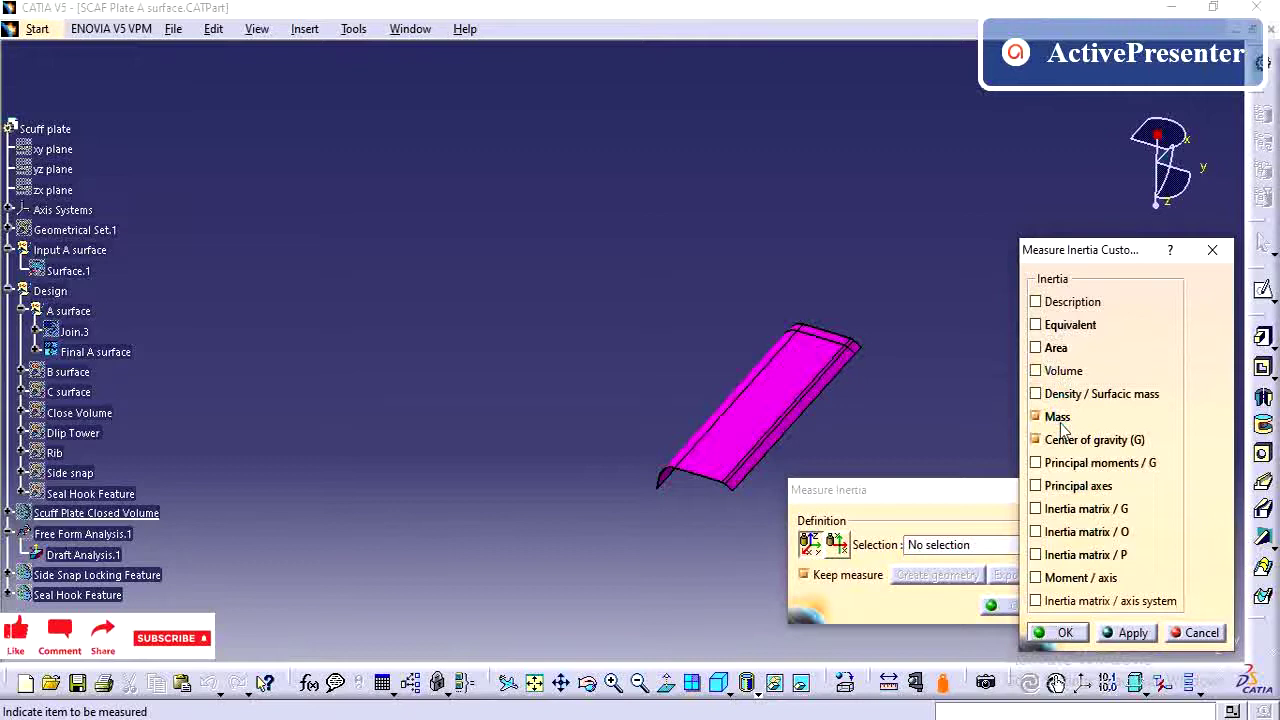
click(1057, 418)
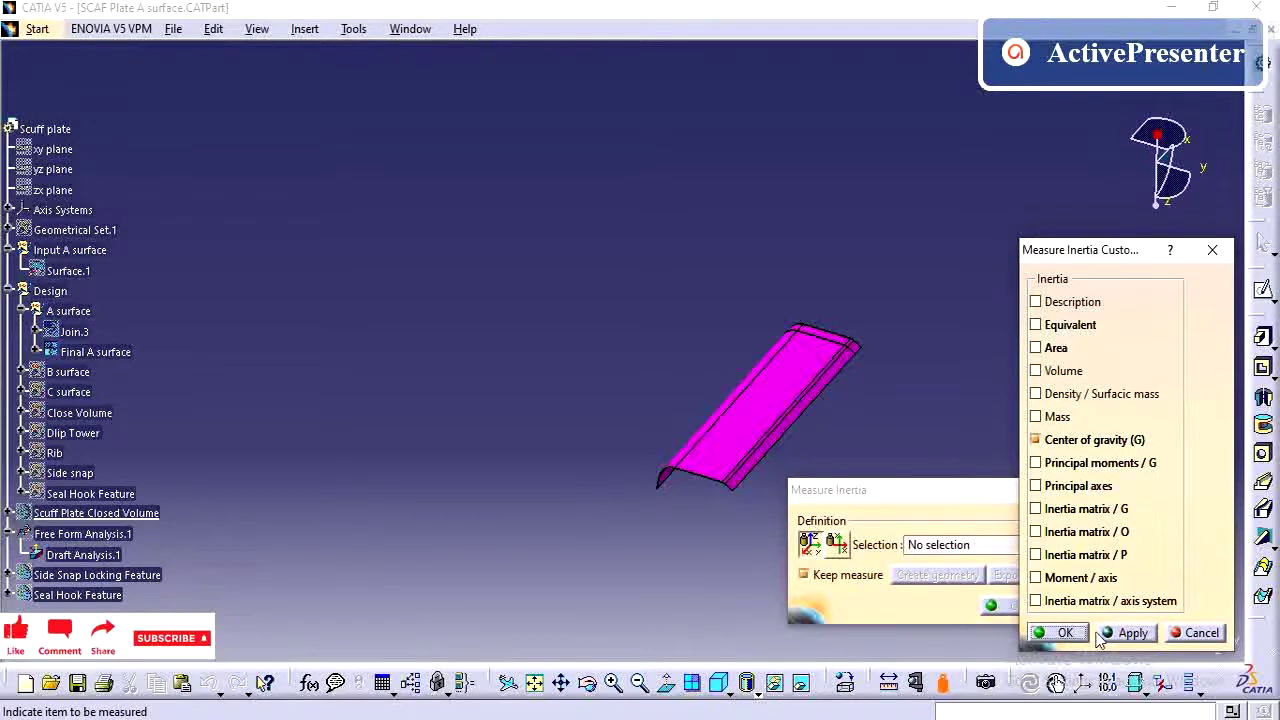
click(1060, 633)
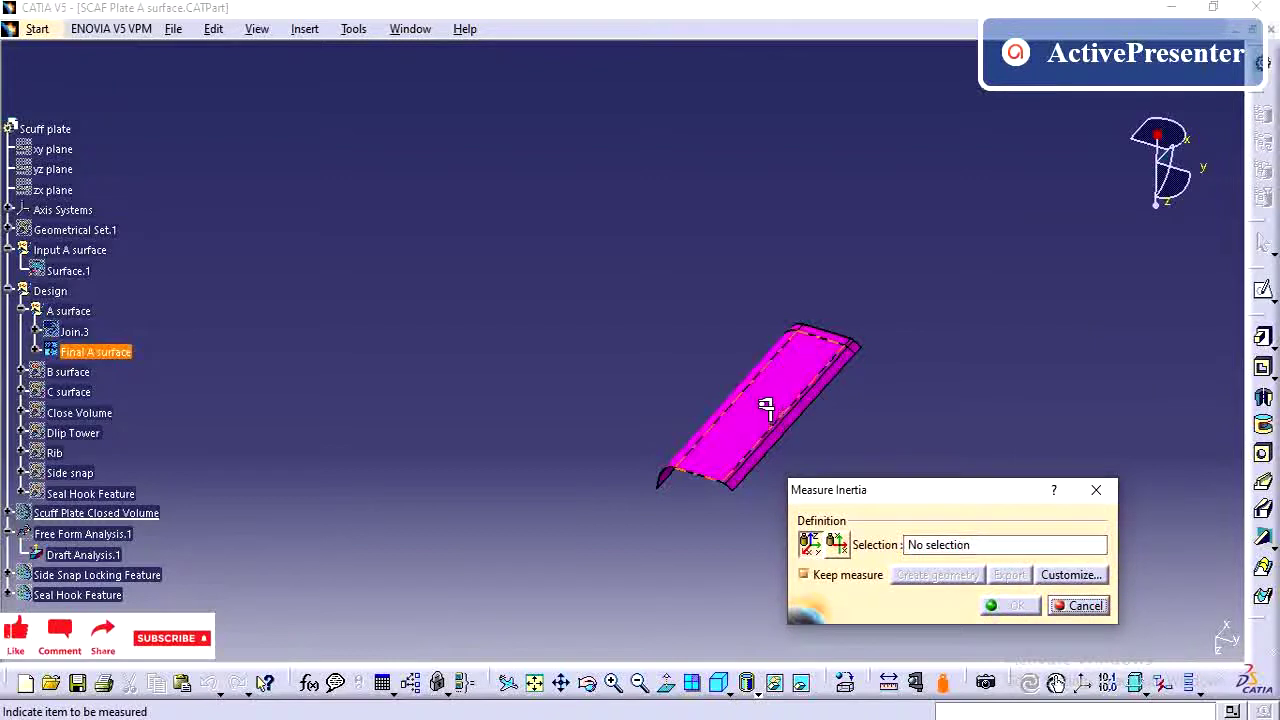
Measure Final A surface and keep the result as InertiaSurface.1
click(118, 352)
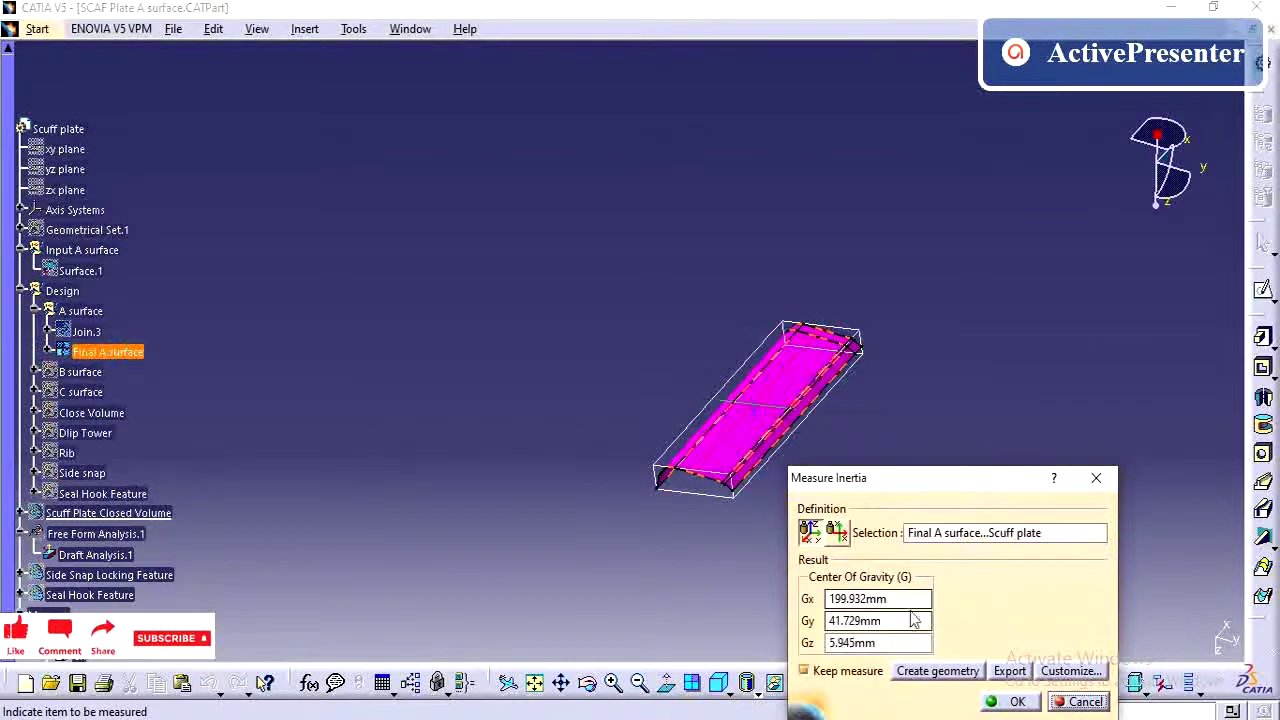
middle_drag(620, 355, 592, 240)
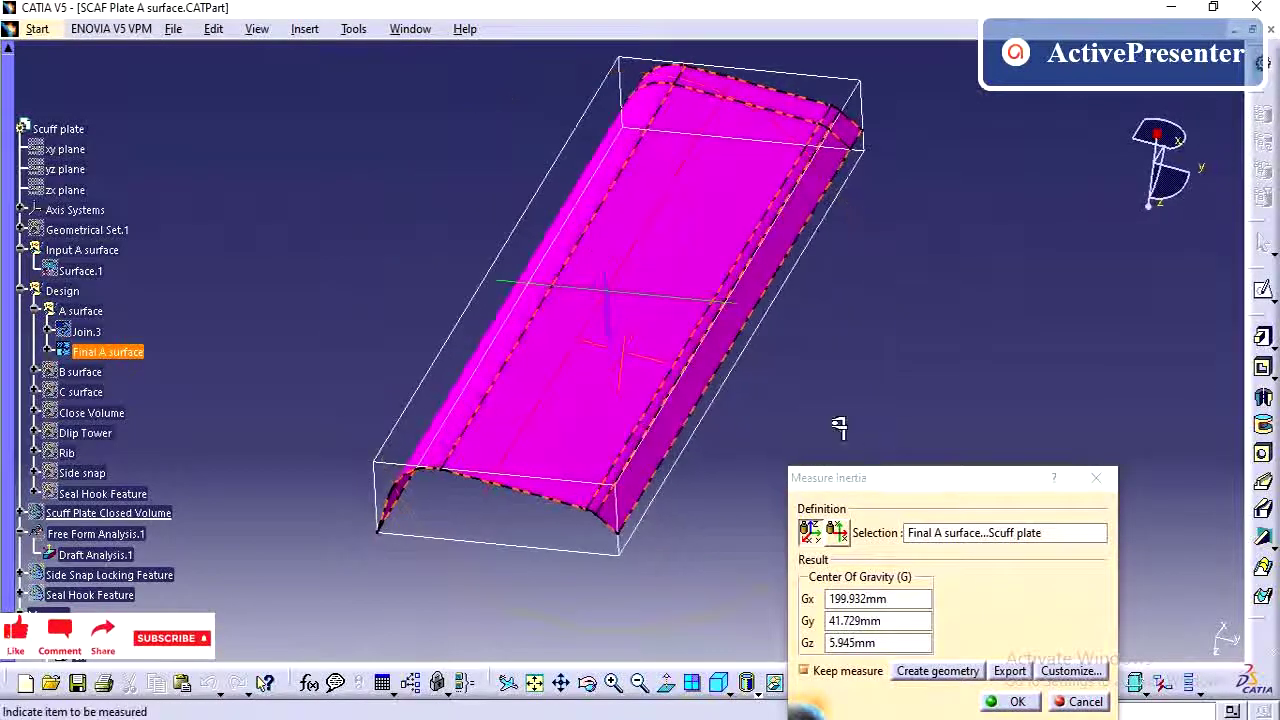
click(1015, 702)
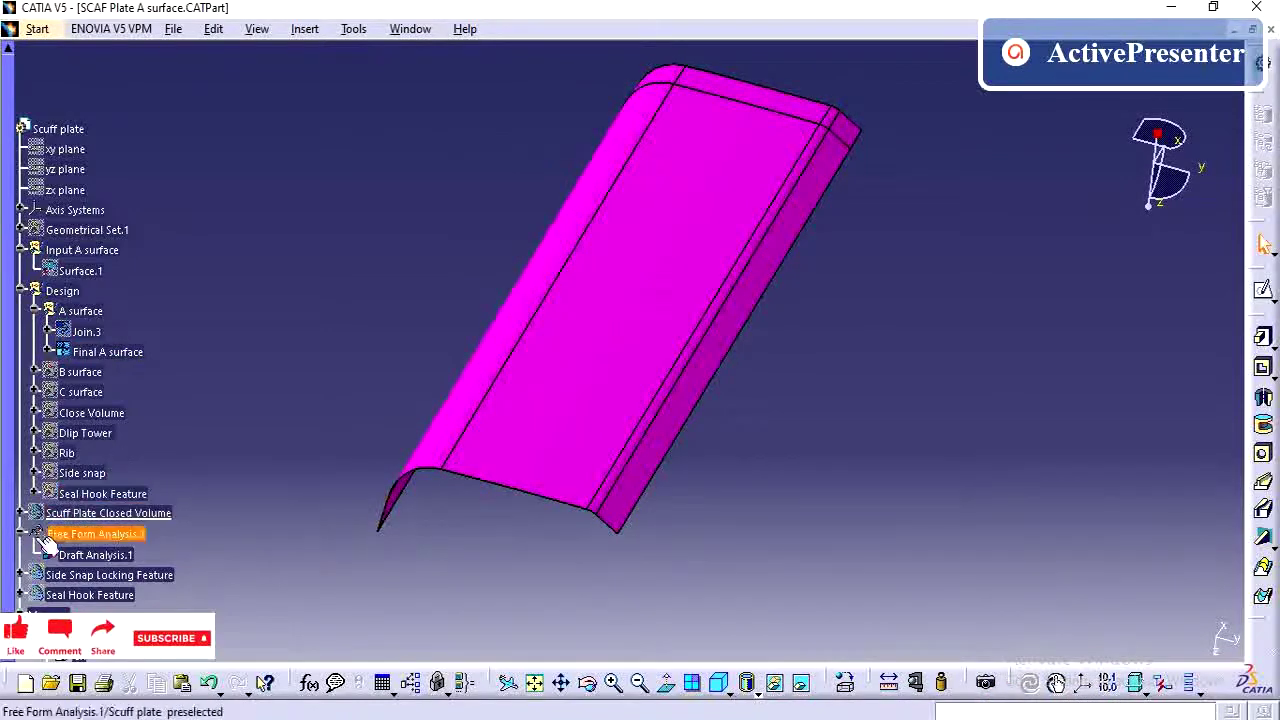
scroll(75, 595, down, 2)
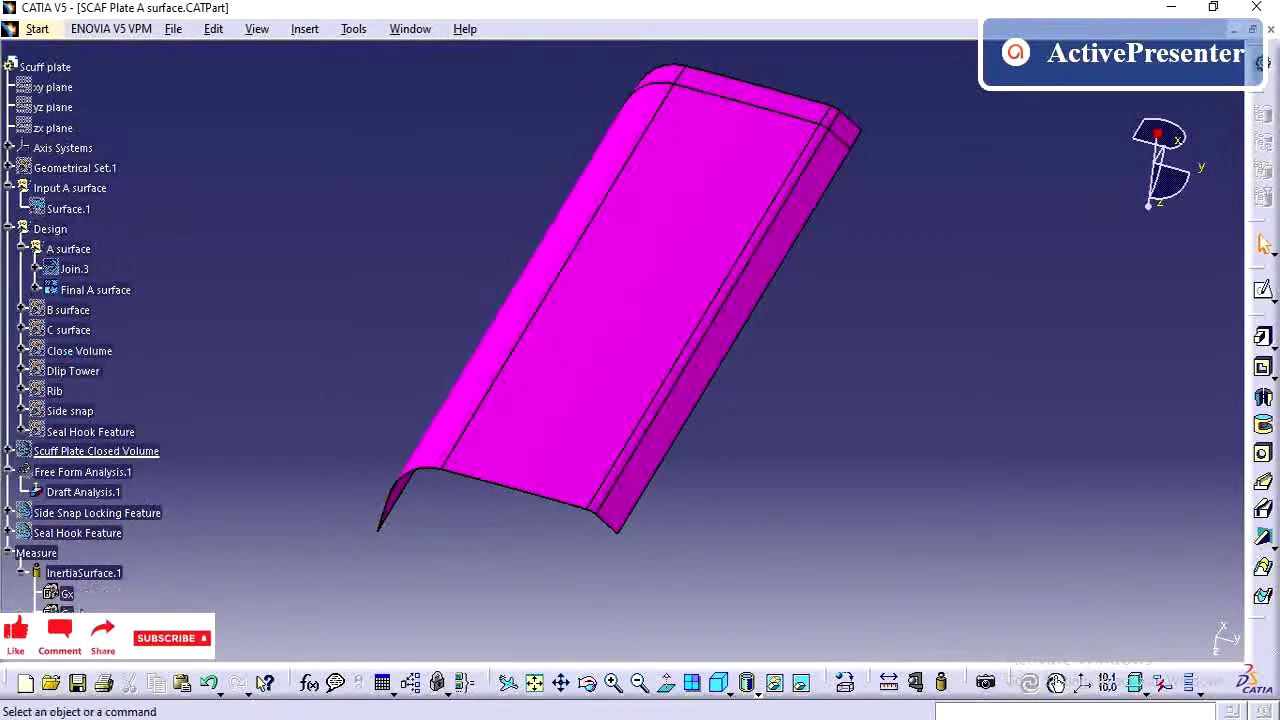
Check the stored Gx 199.932mm, Gy 41.729mm and Gz 5.945mm, then reopen InertiaSurface.1
double_click(68, 594)
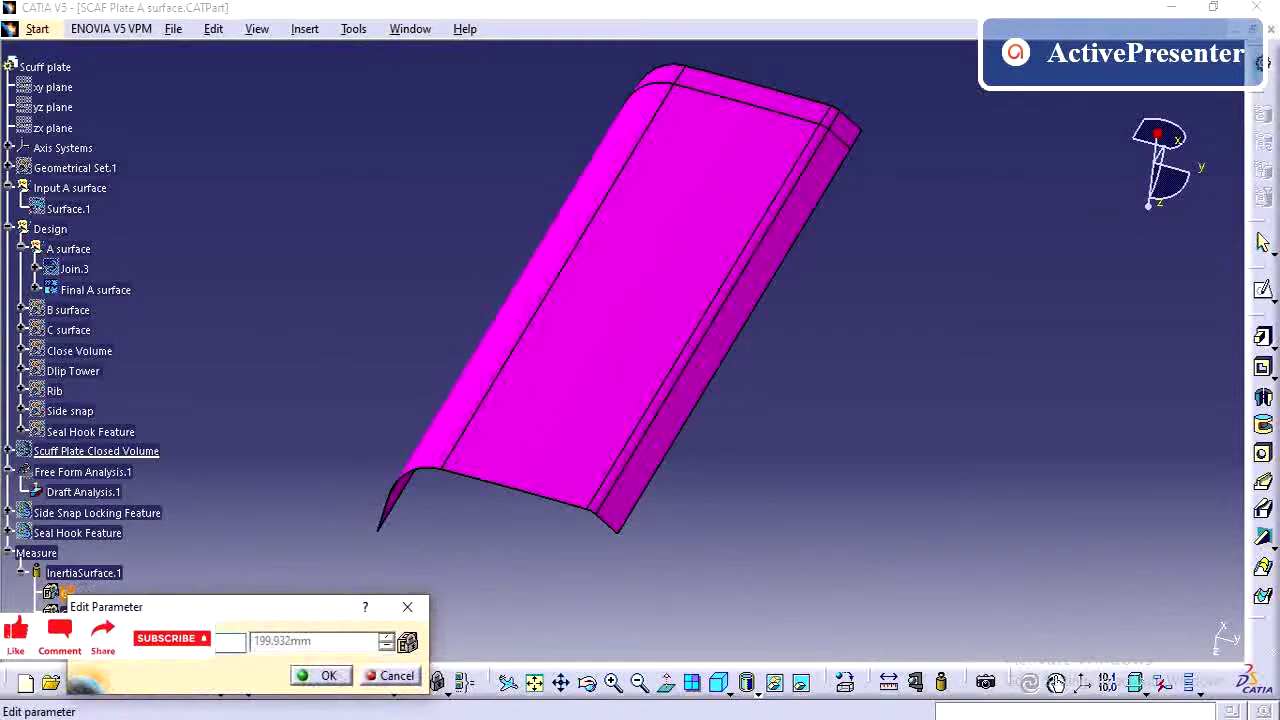
click(320, 676)
double_click(68, 613)
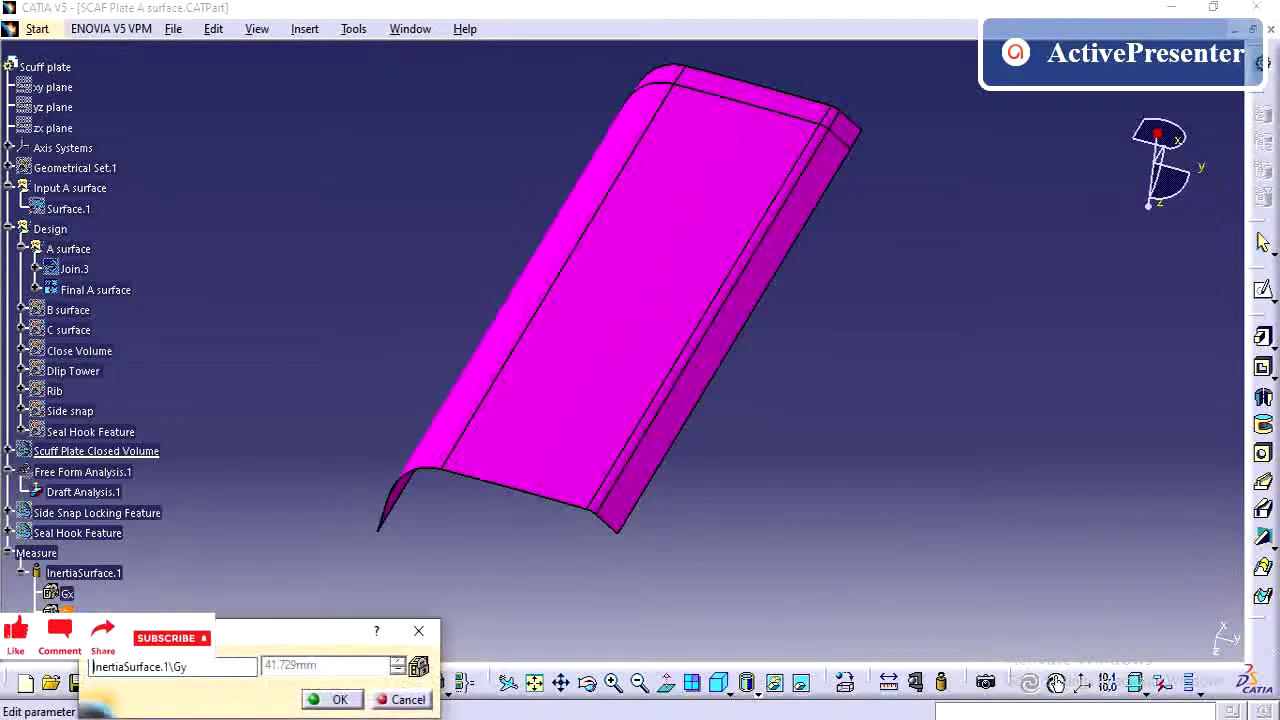
click(320, 699)
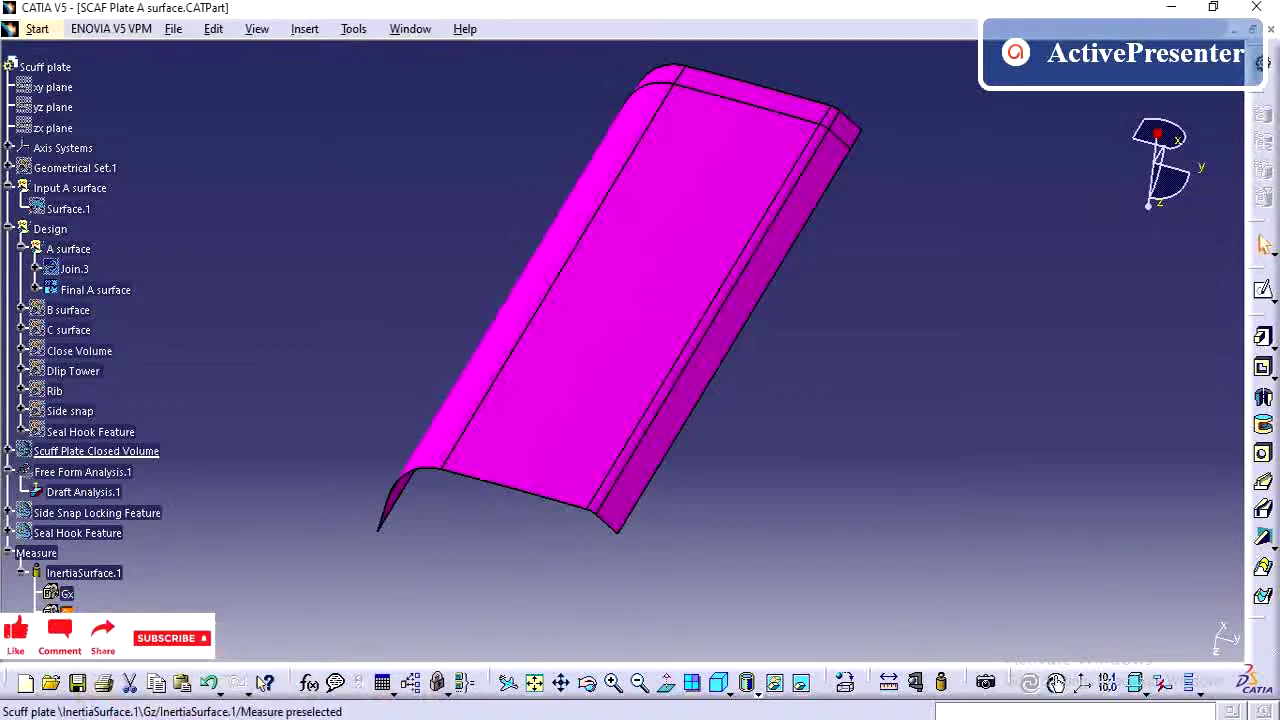
double_click(67, 633)
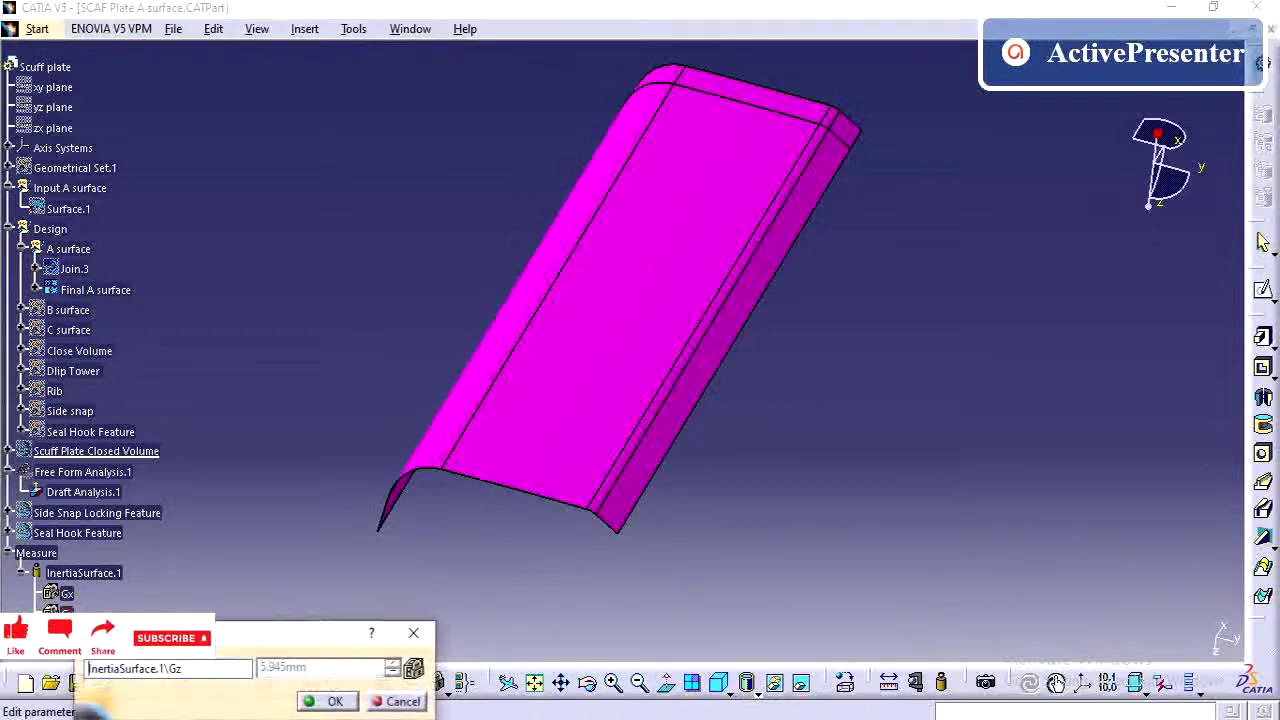
click(333, 701)
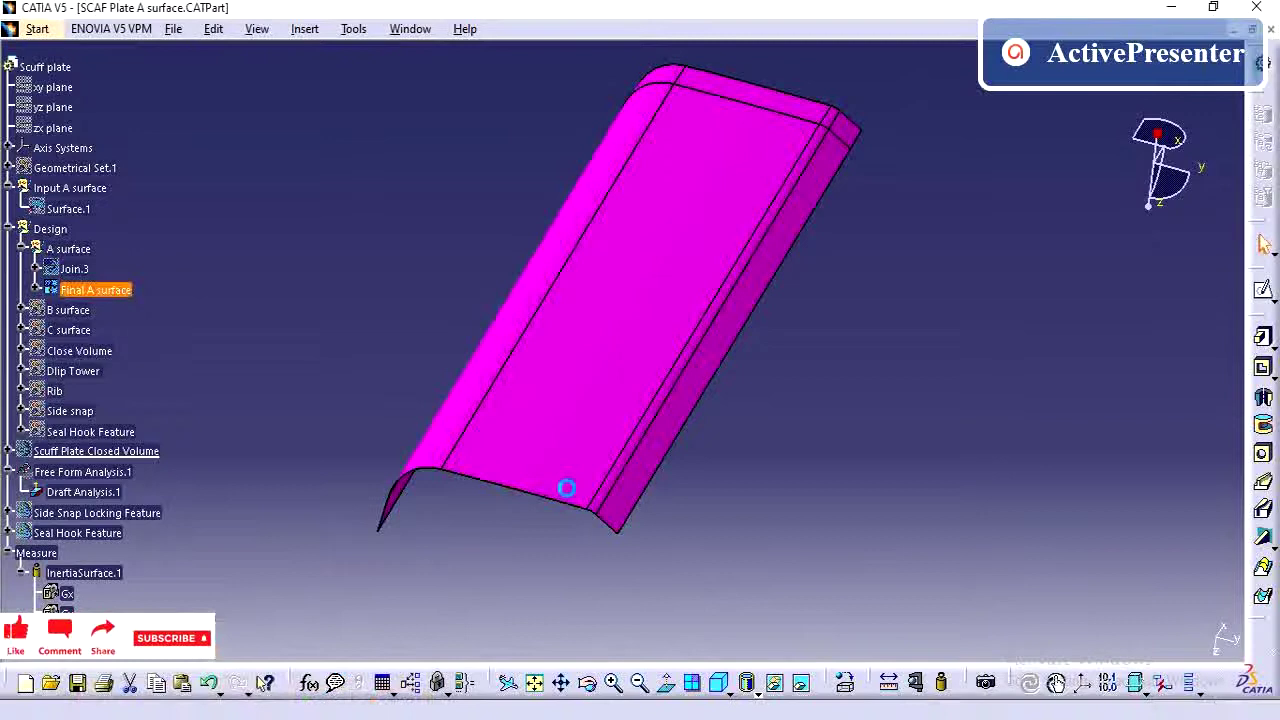
middle_drag(566, 489, 323, 568)
double_click(83, 572)
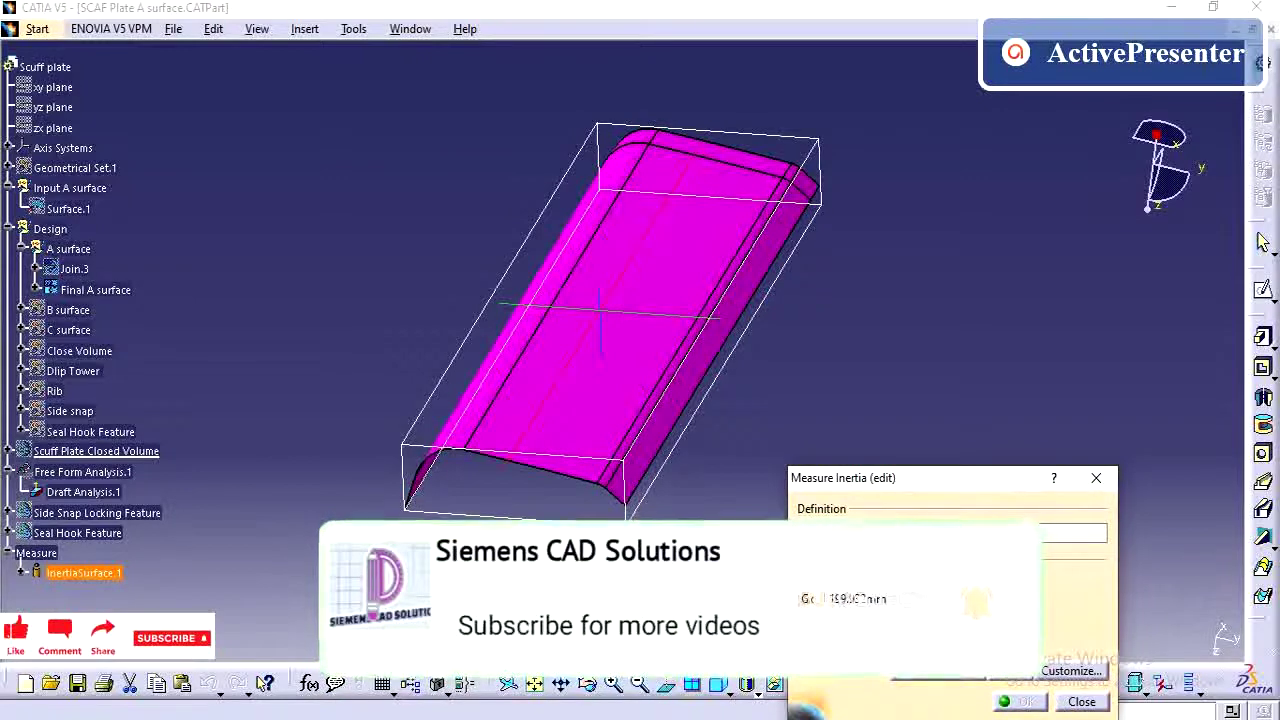
Create an associative centre-of-gravity point, Point.18, in a new Geometrical Set.26
click(962, 671)
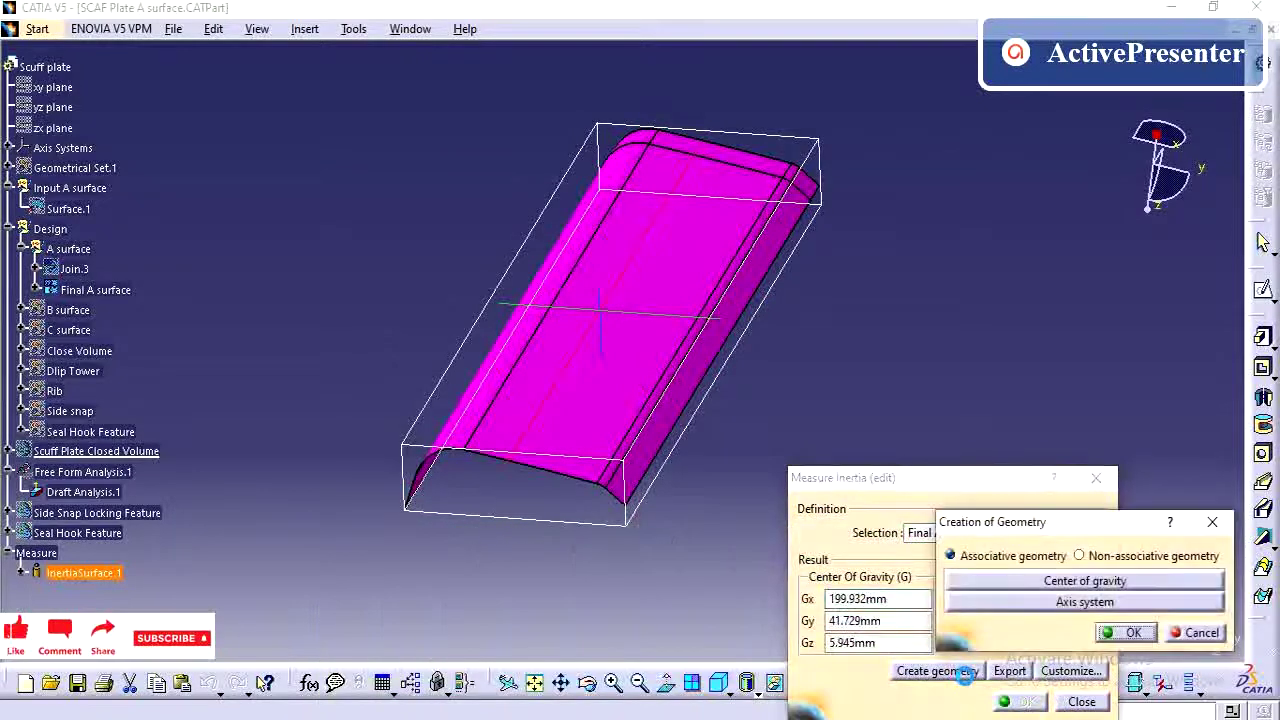
click(1105, 603)
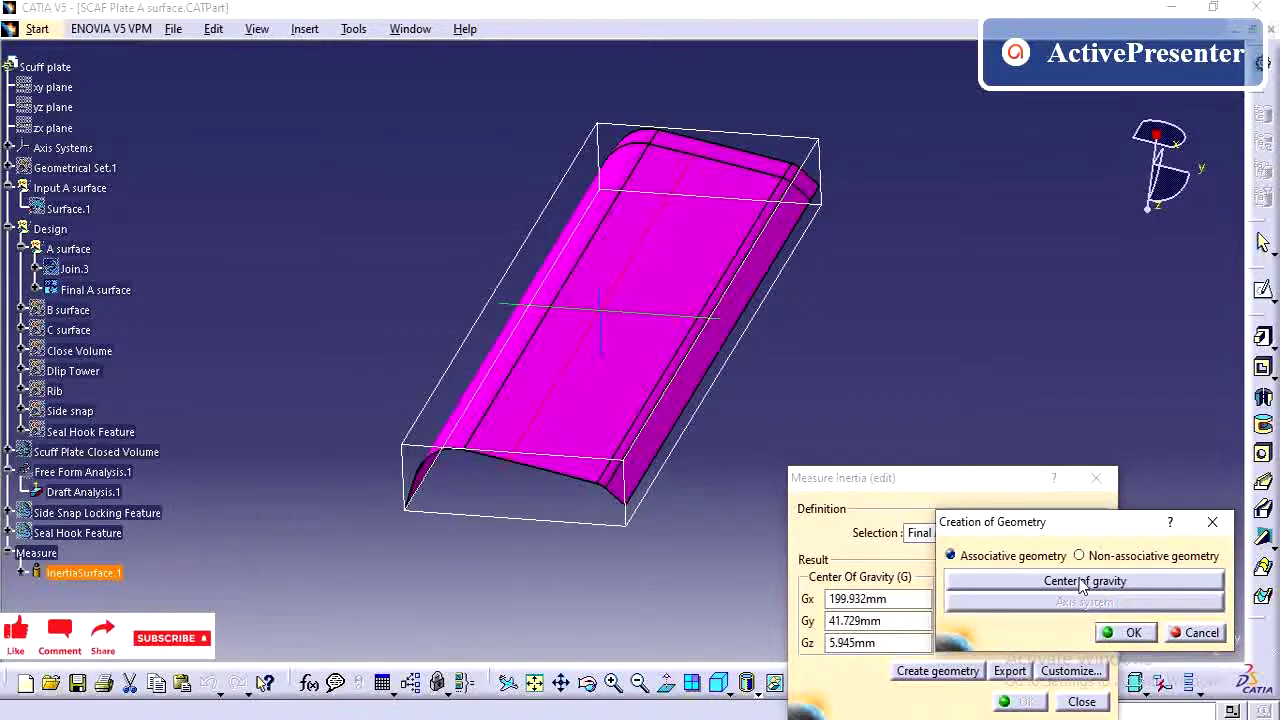
click(1083, 584)
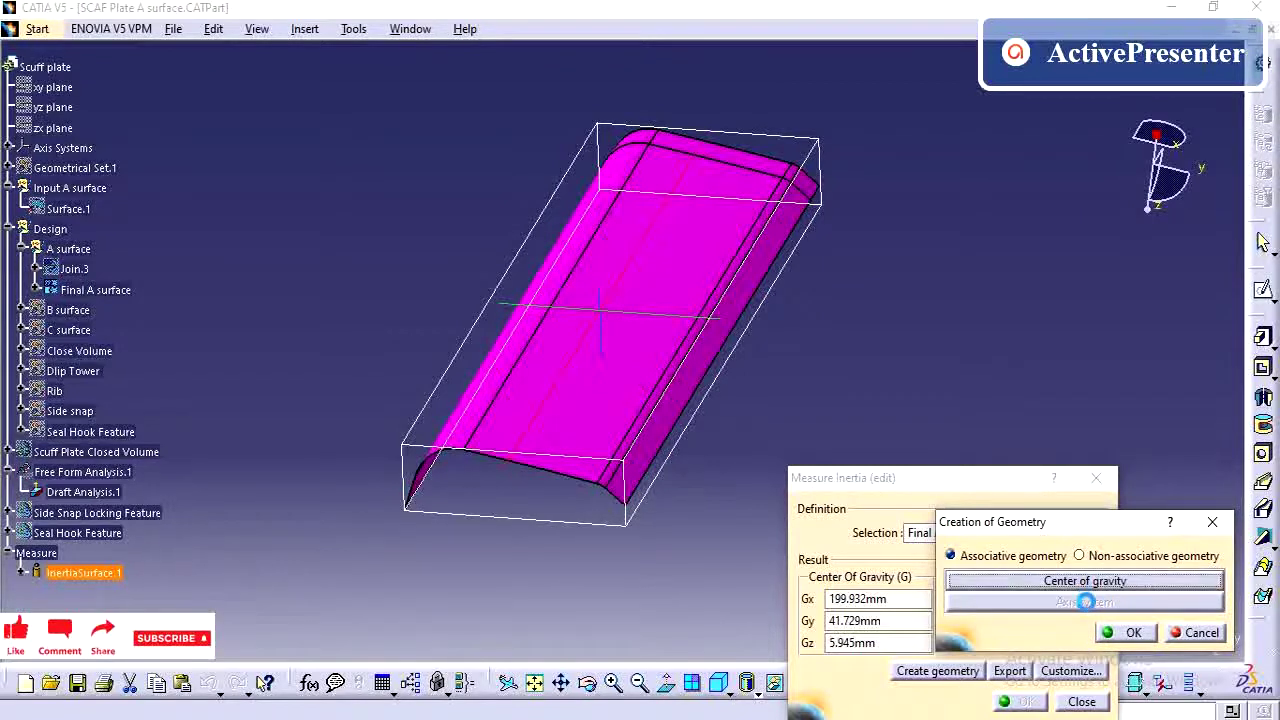
click(1126, 633)
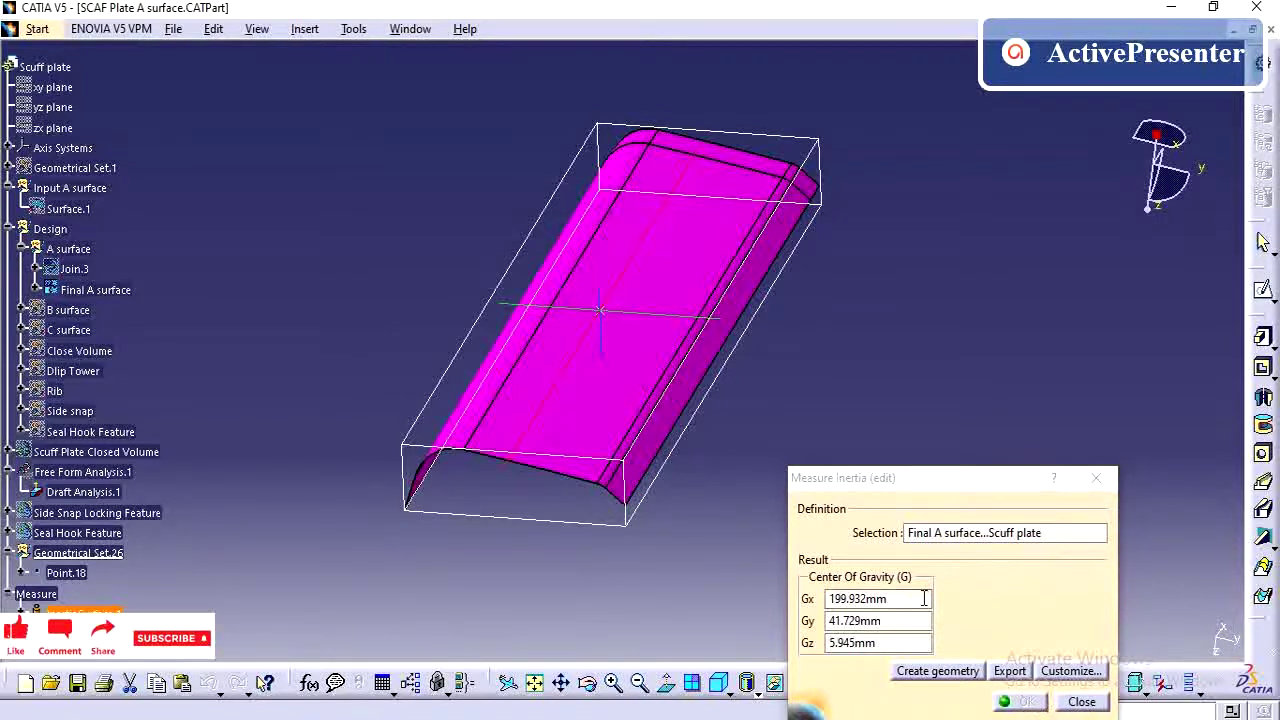
Close the inertia measurement and expand Point.18 in the tree
click(1081, 701)
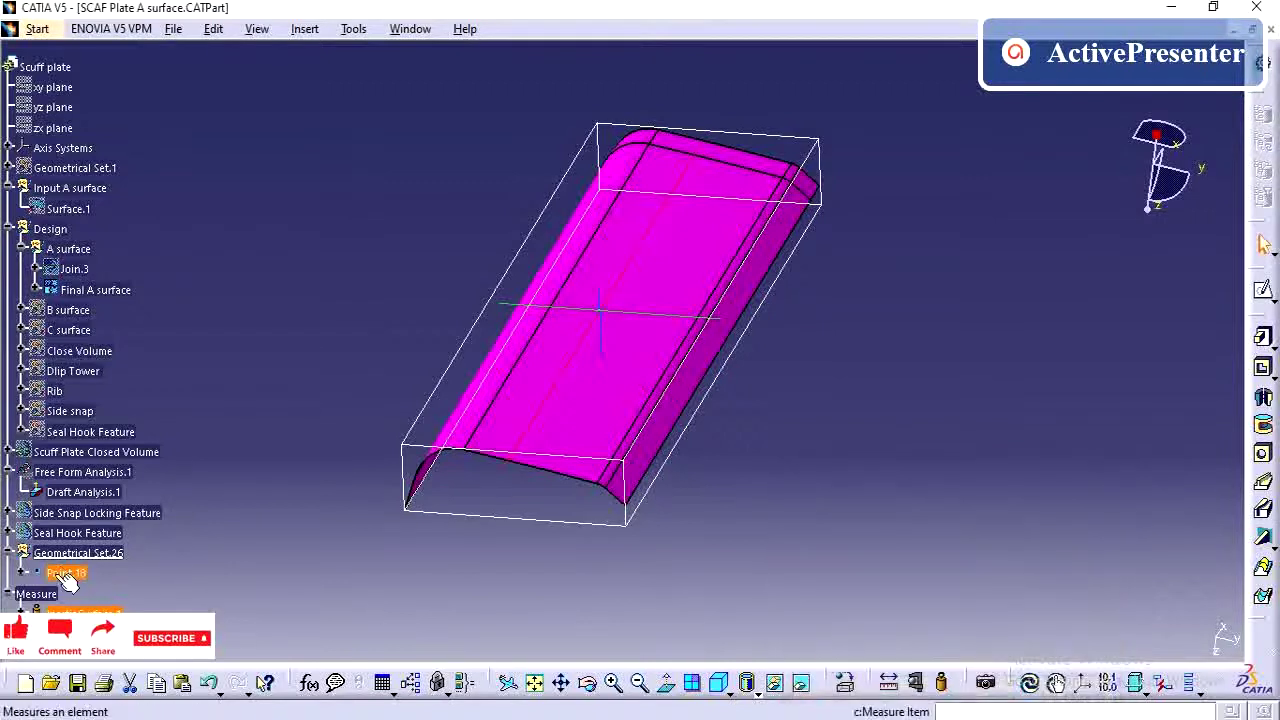
middle_drag(403, 477, 329, 497)
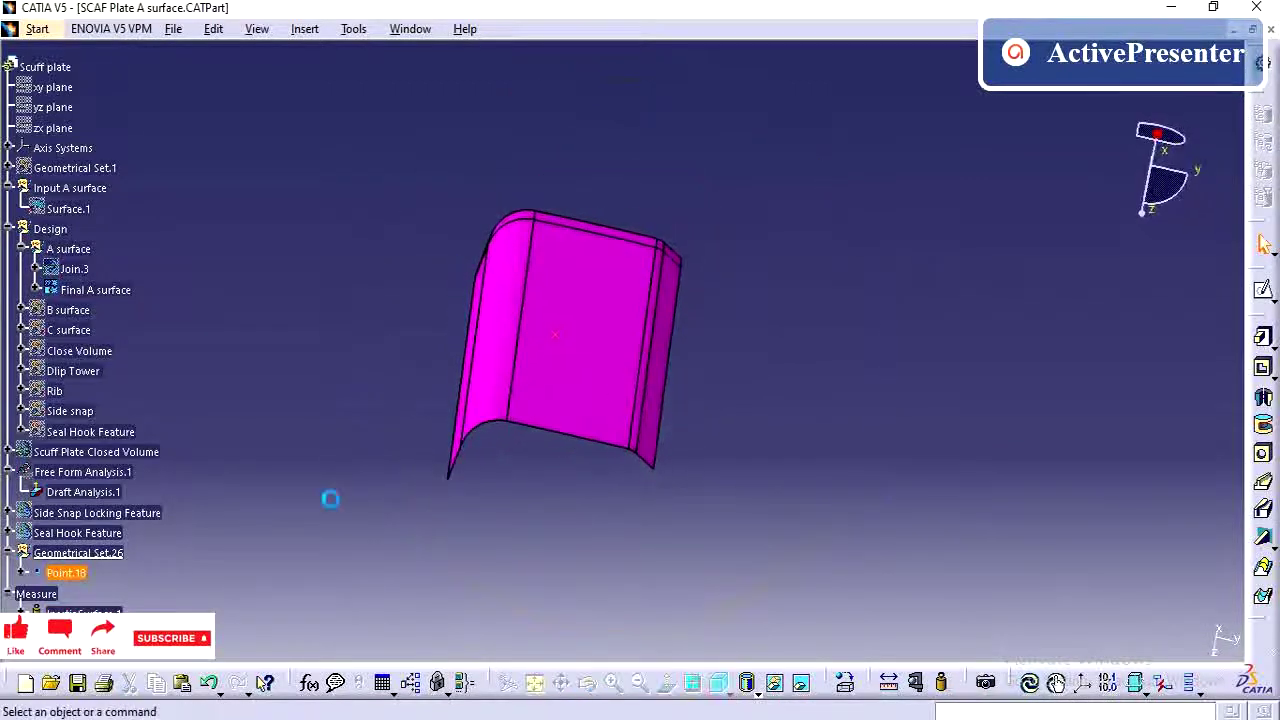
click(23, 574)
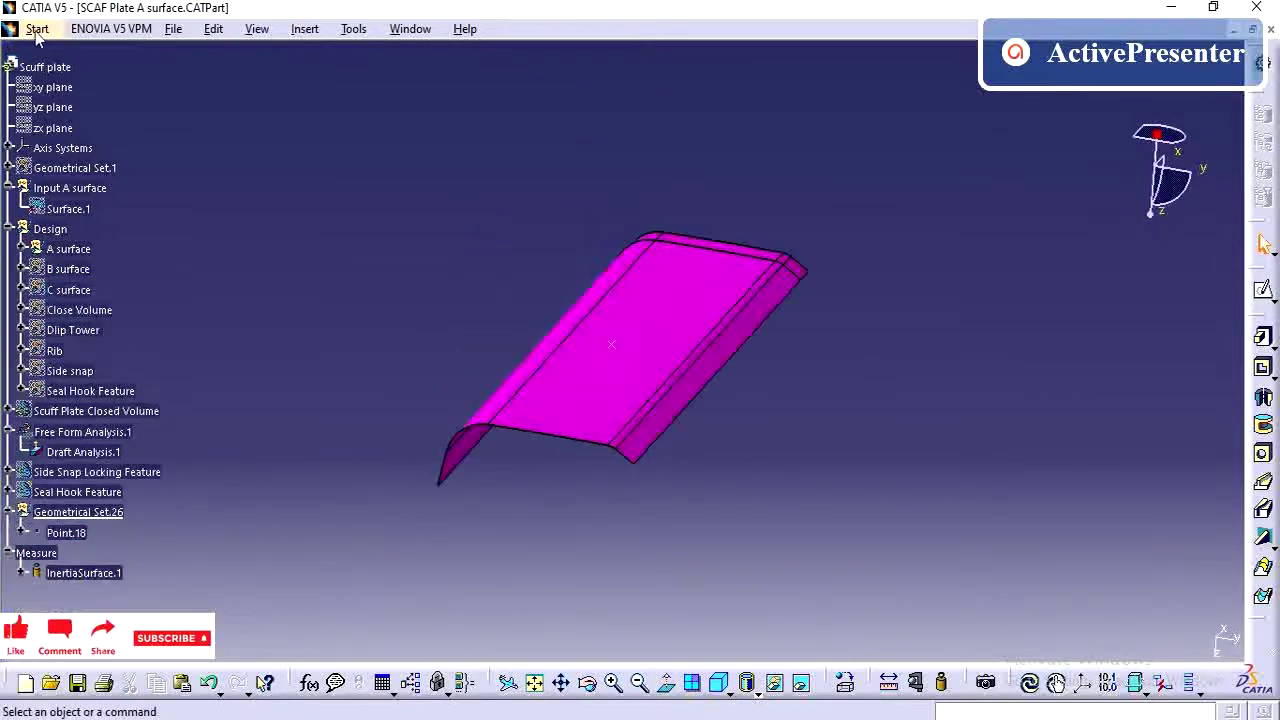
Switch to the Generative Shape Design workbench
click(37, 28)
mouse_move(80, 85)
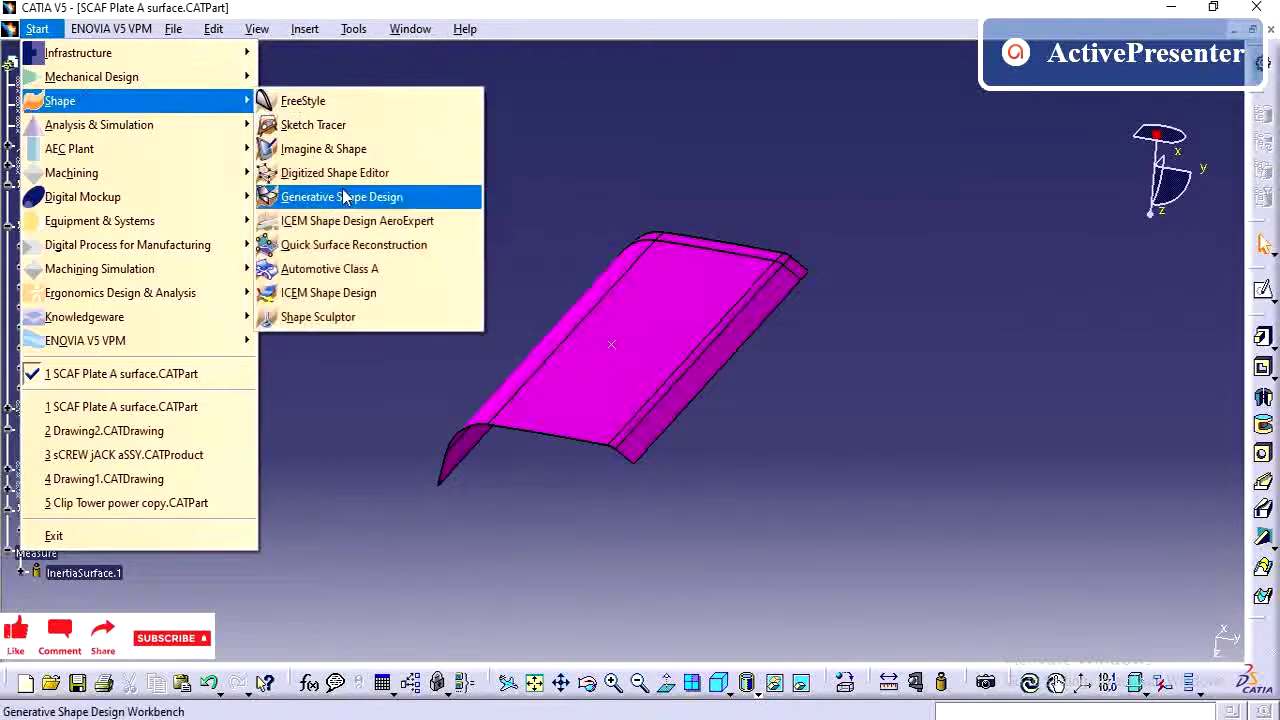
click(343, 196)
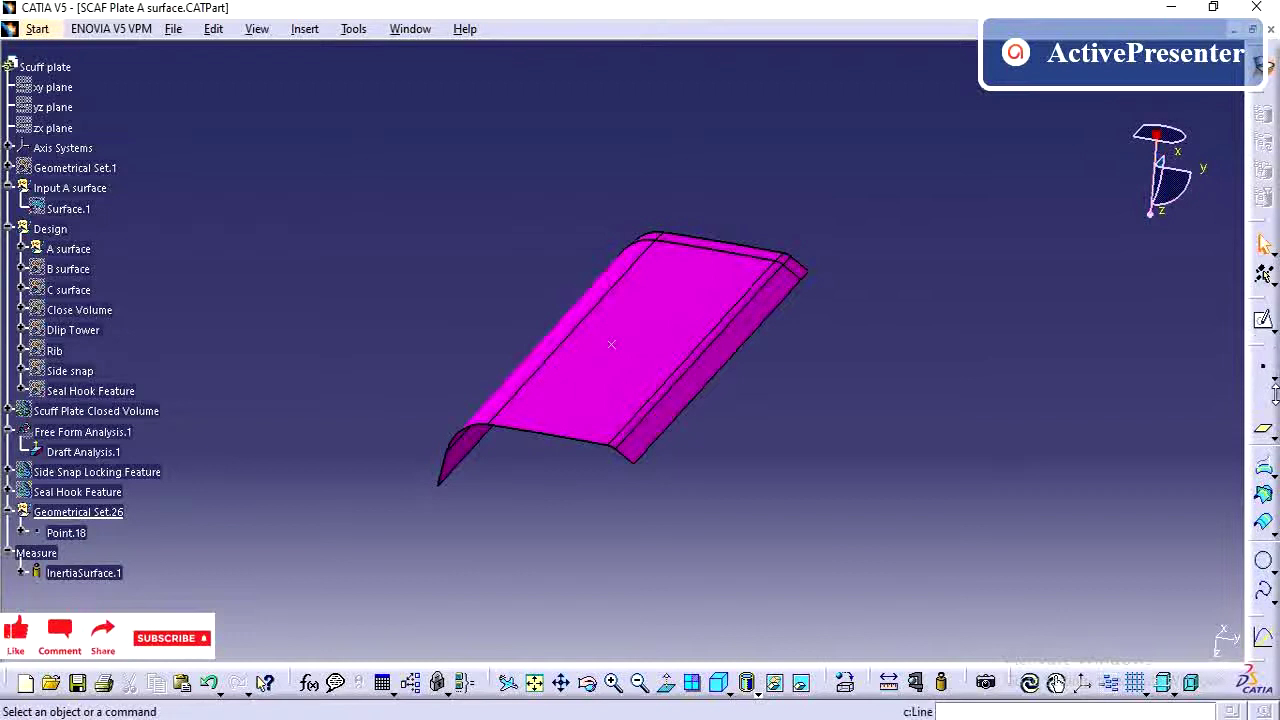
Start a Point-Direction line through Point.18 and create a helper line for its direction
click(1264, 397)
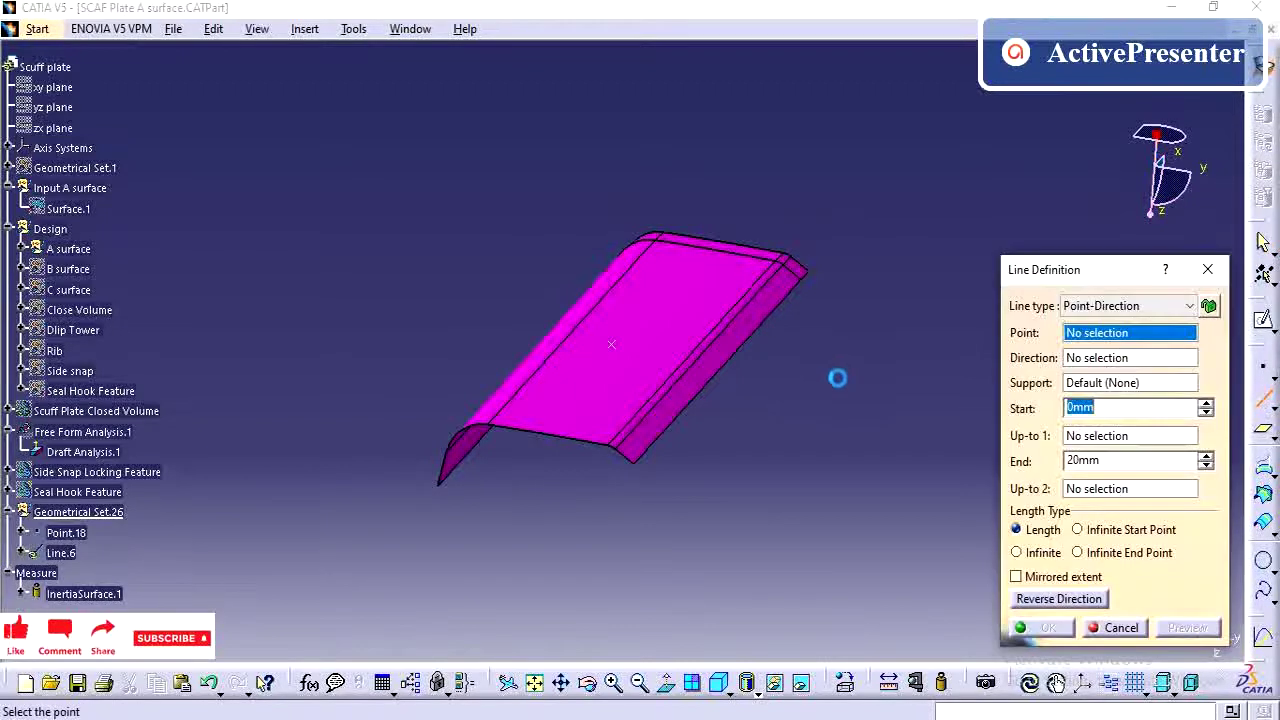
middle_drag(837, 374, 855, 390)
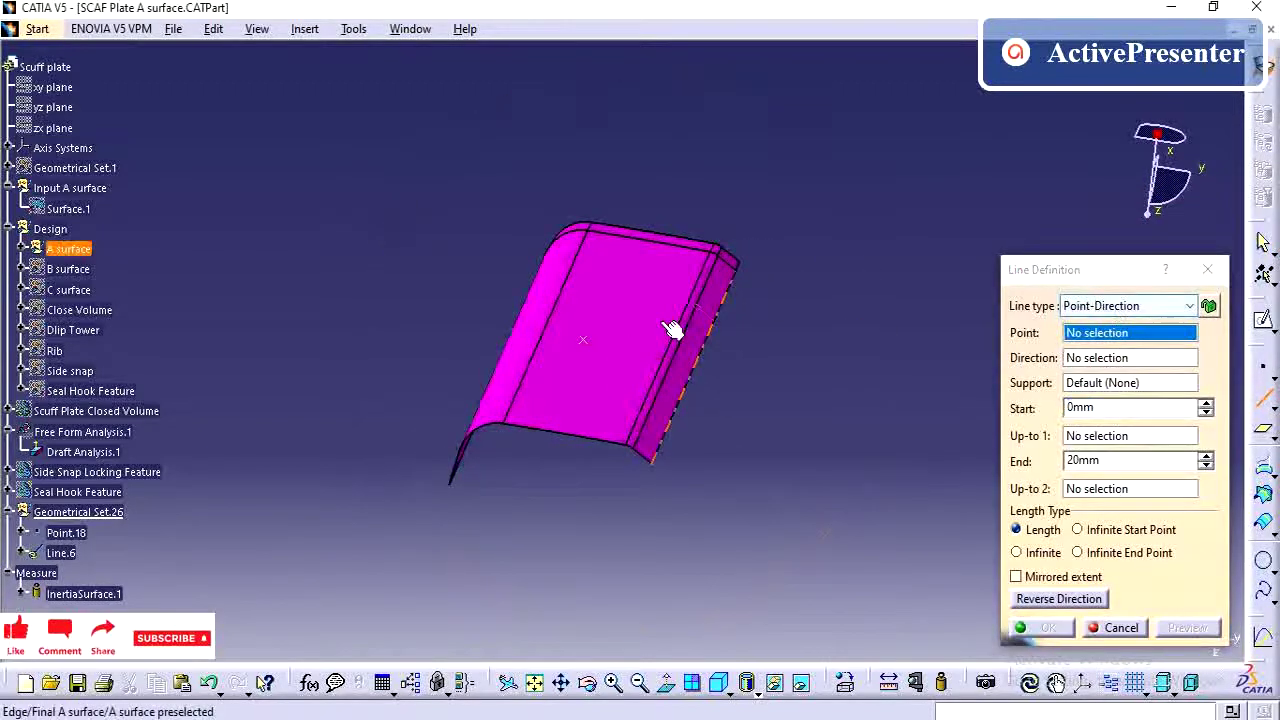
click(614, 344)
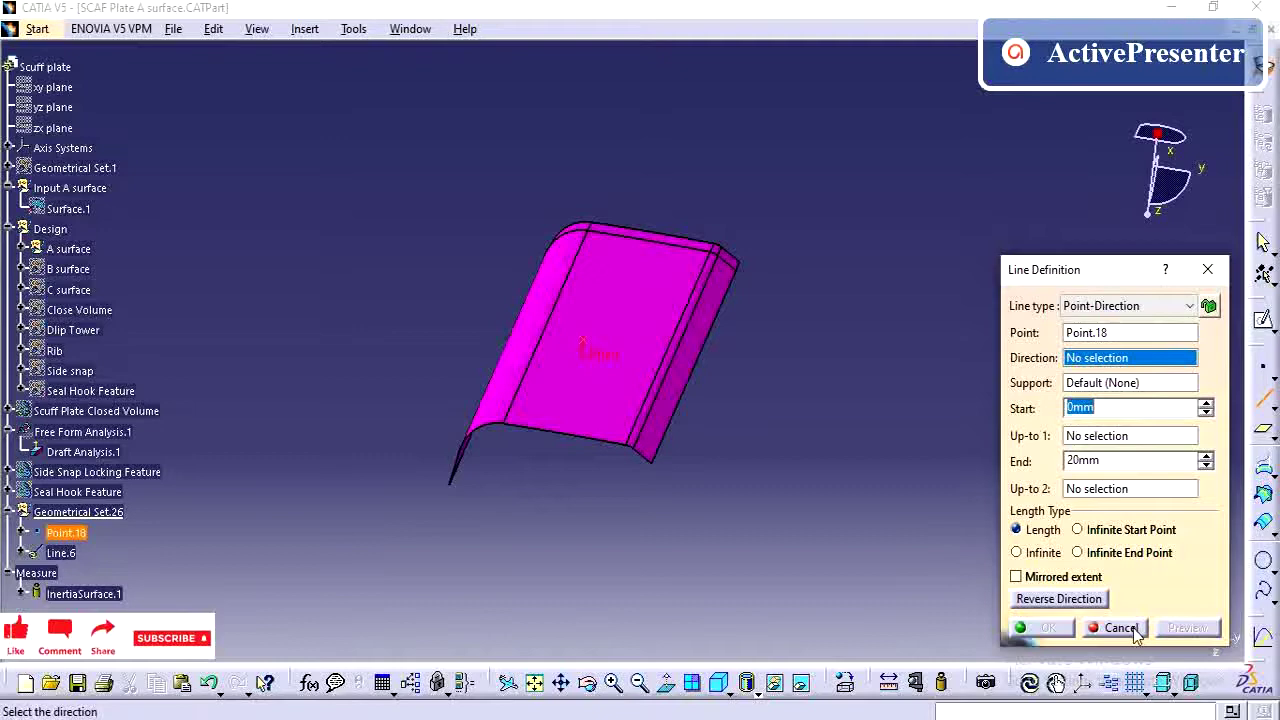
right_click(1140, 360)
click(1140, 372)
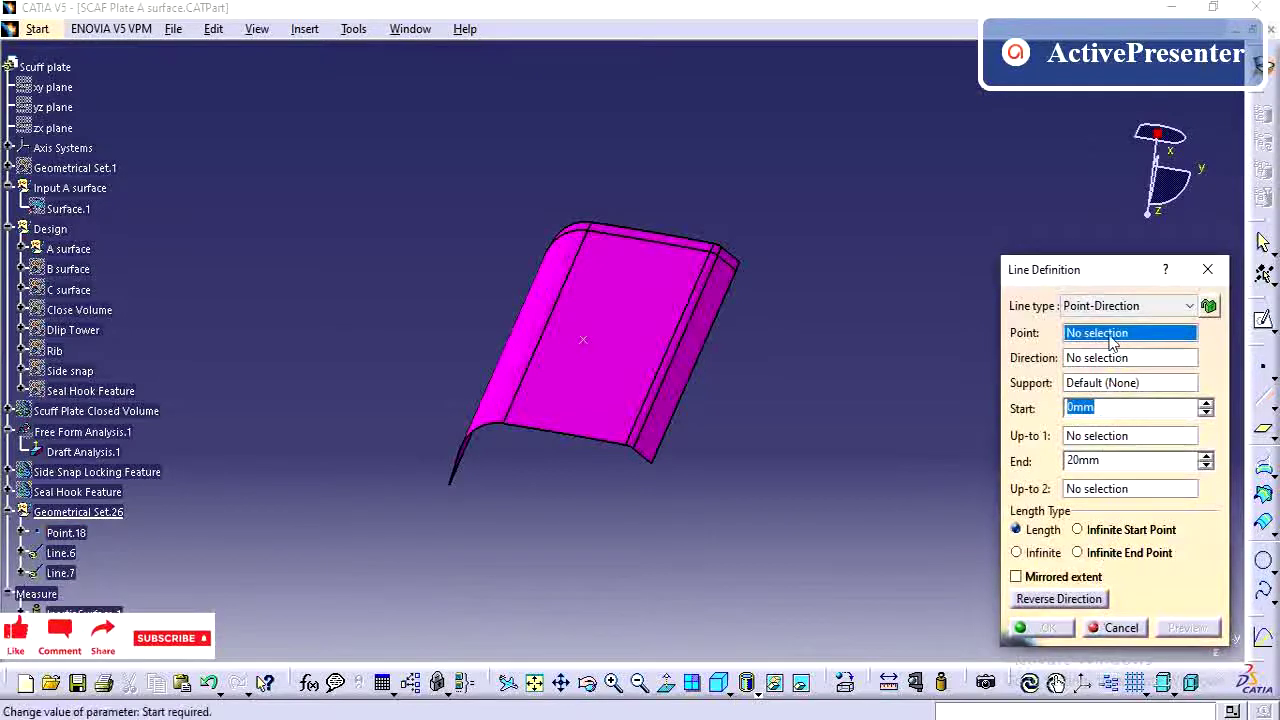
Define the helper line through Point.18 along Z Component, from -60mm to 27mm
click(598, 349)
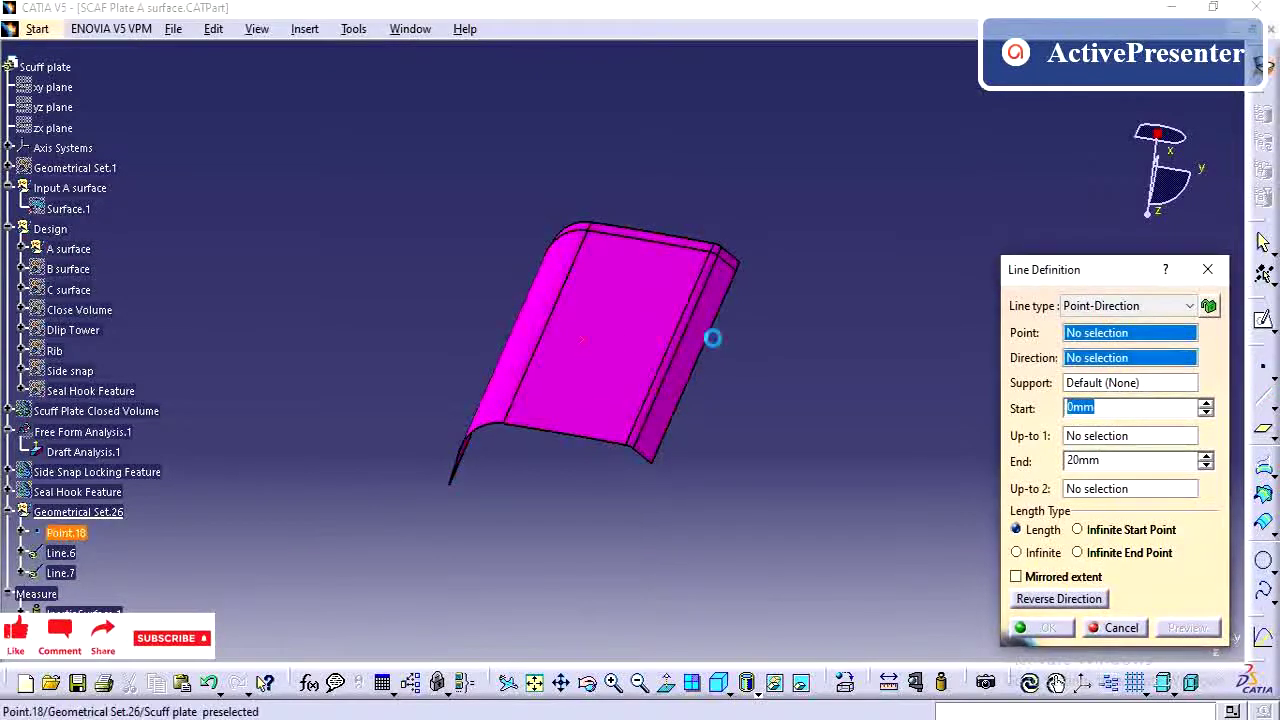
right_click(1100, 362)
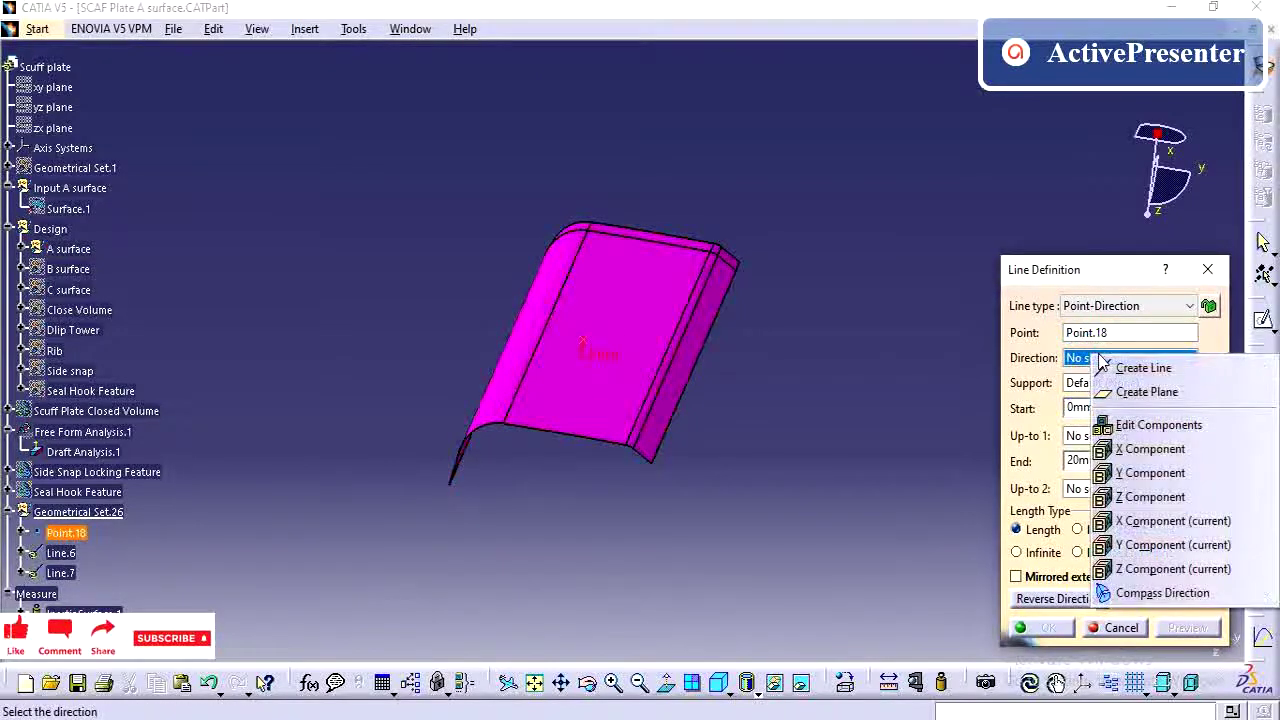
click(1150, 489)
middle_drag(790, 382, 747, 351)
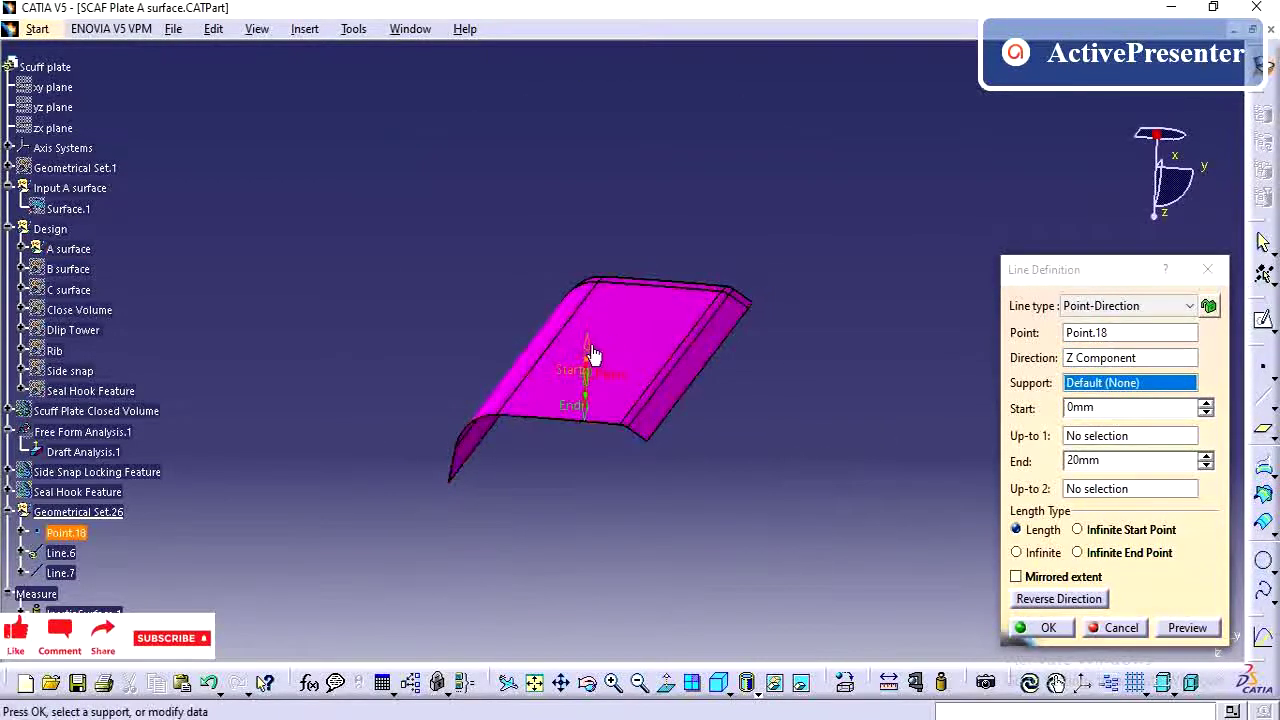
drag(588, 345, 593, 238)
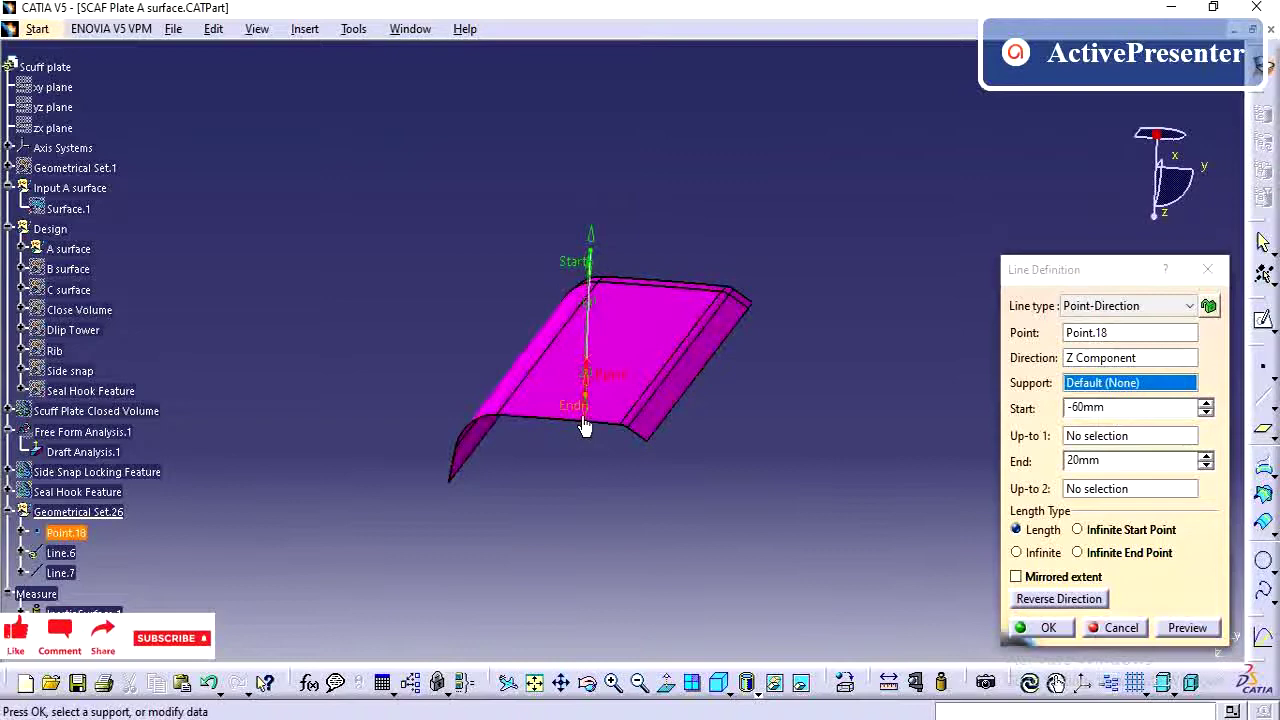
drag(582, 427, 586, 440)
click(1066, 630)
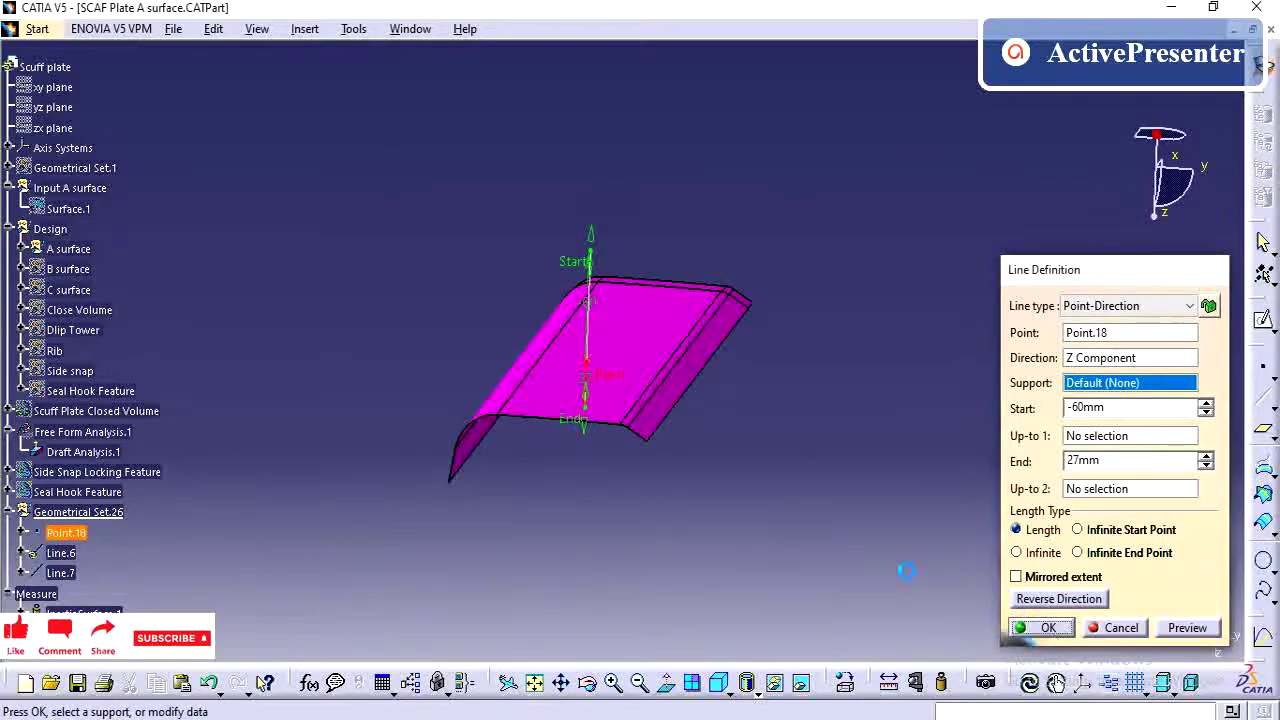
Create Line.6 through Point.18, then reopen it for editing
click(1050, 627)
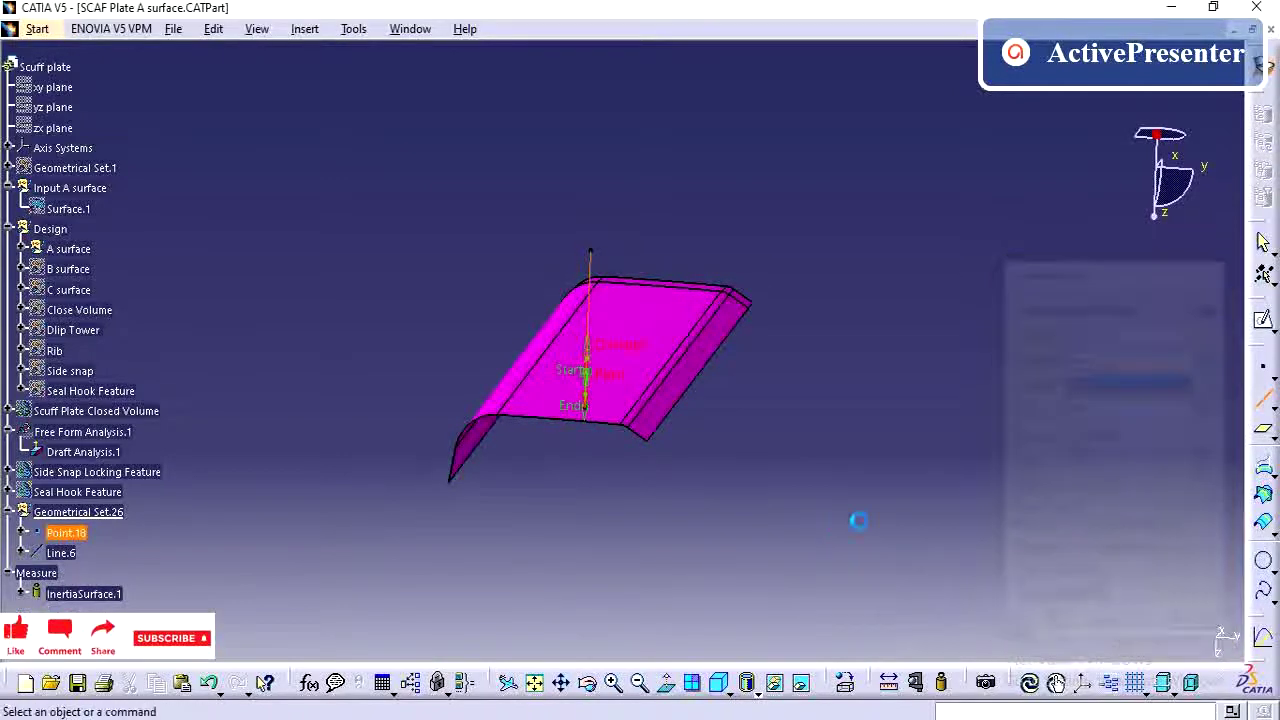
double_click(84, 548)
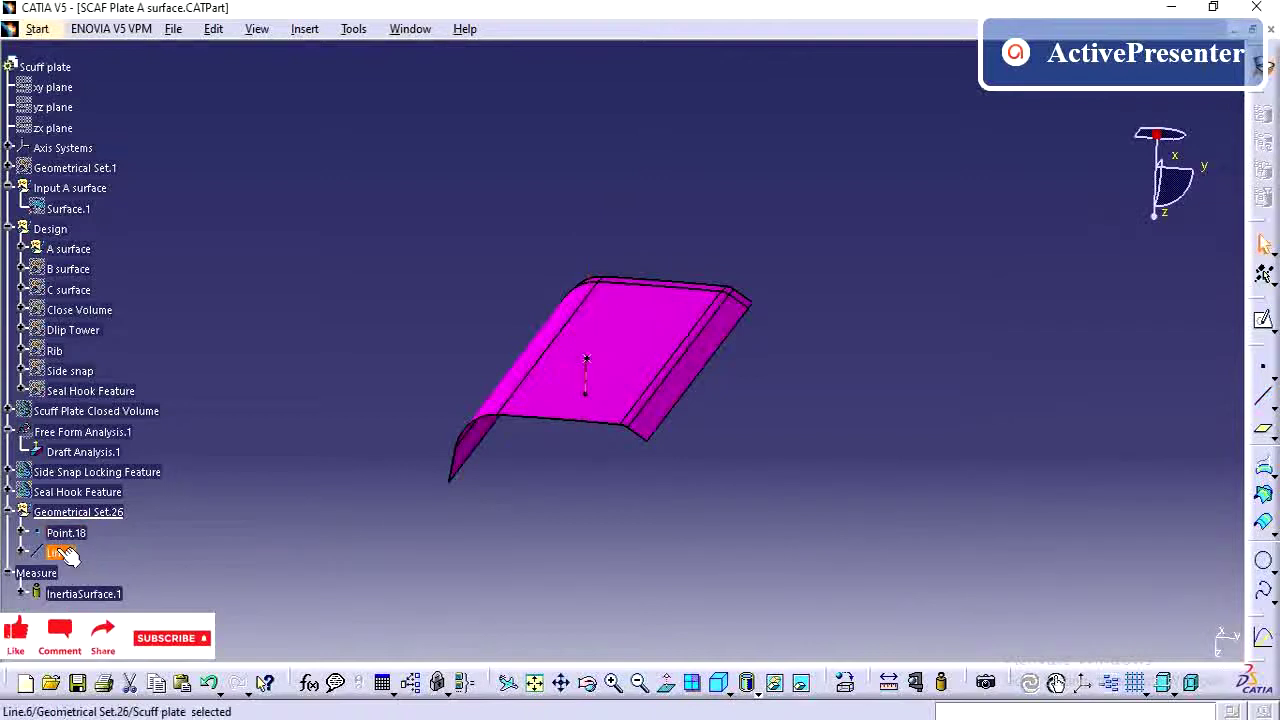
middle_drag(643, 423, 695, 452)
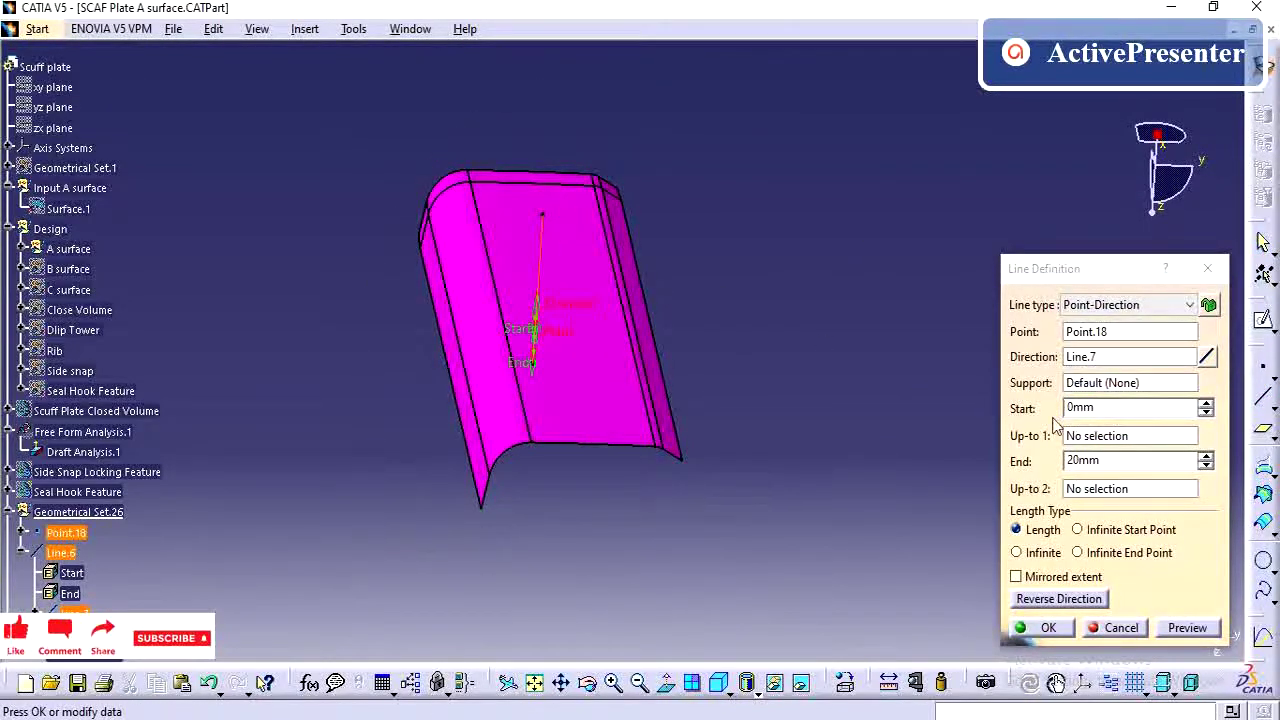
Change Line.6's start limit to -47mm, keeping its end at 20mm
click(1205, 403)
click(1205, 404)
click(1205, 404)
click(1205, 404)
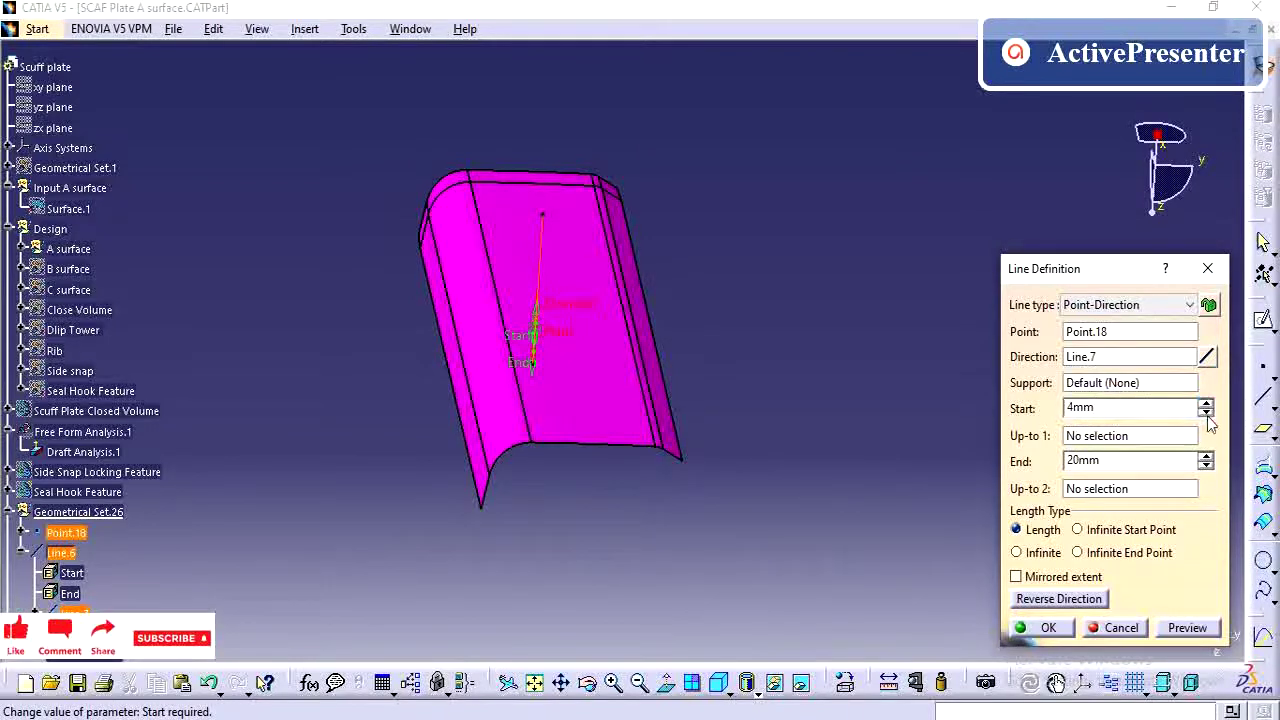
click(1206, 413)
click(1206, 413)
click(1206, 413)
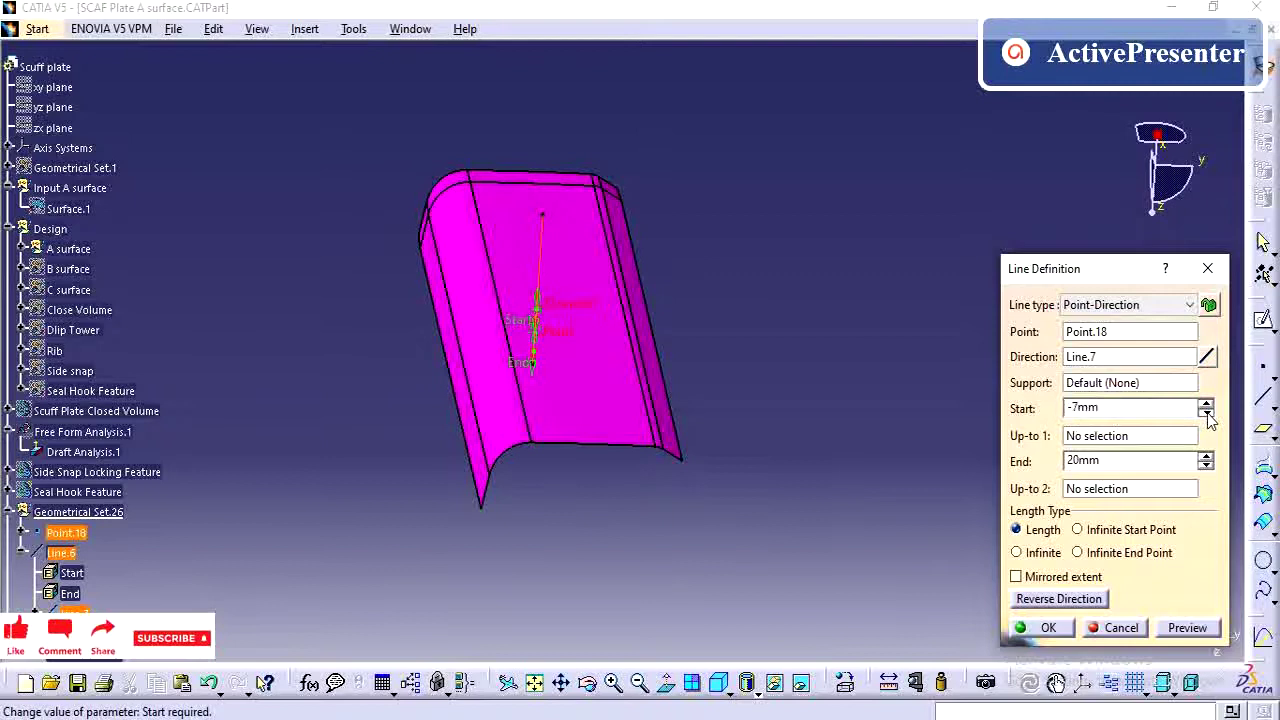
click(1206, 413)
click(1206, 413)
click(1206, 413)
click(1206, 413)
click(1206, 413)
click(1206, 413)
click(1206, 413)
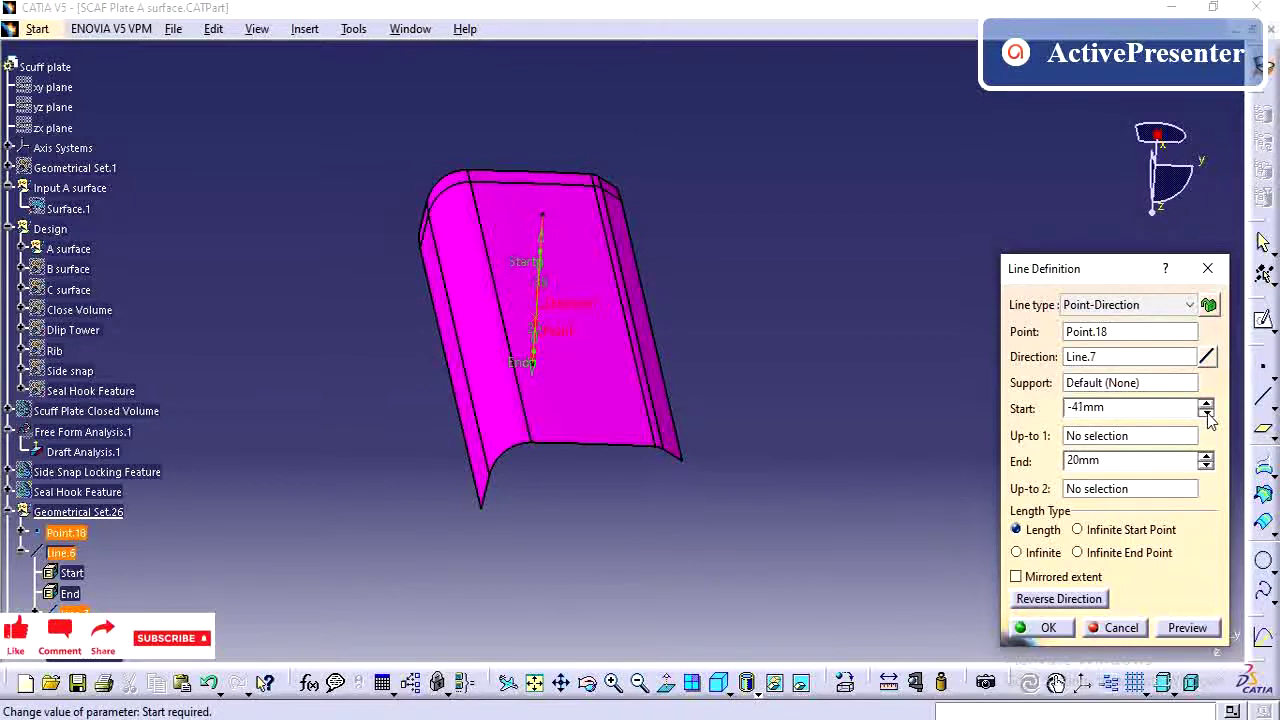
click(1048, 627)
middle_drag(874, 463, 651, 380)
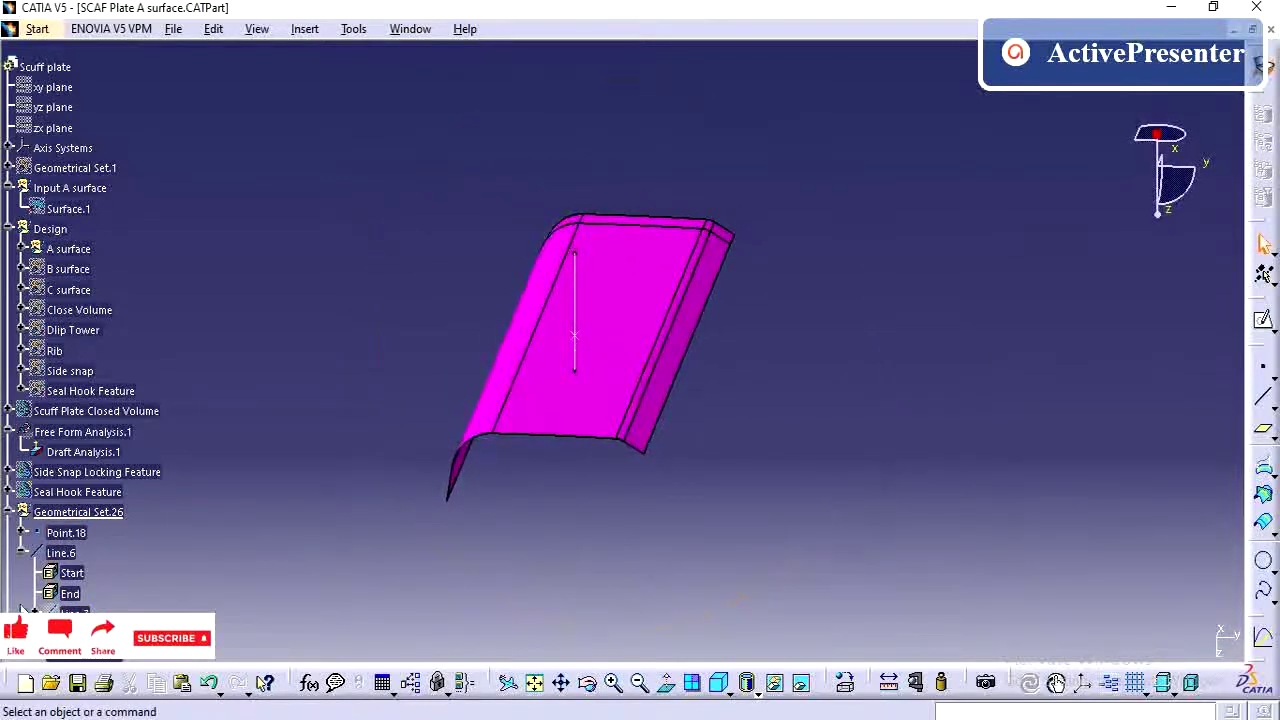
click(22, 552)
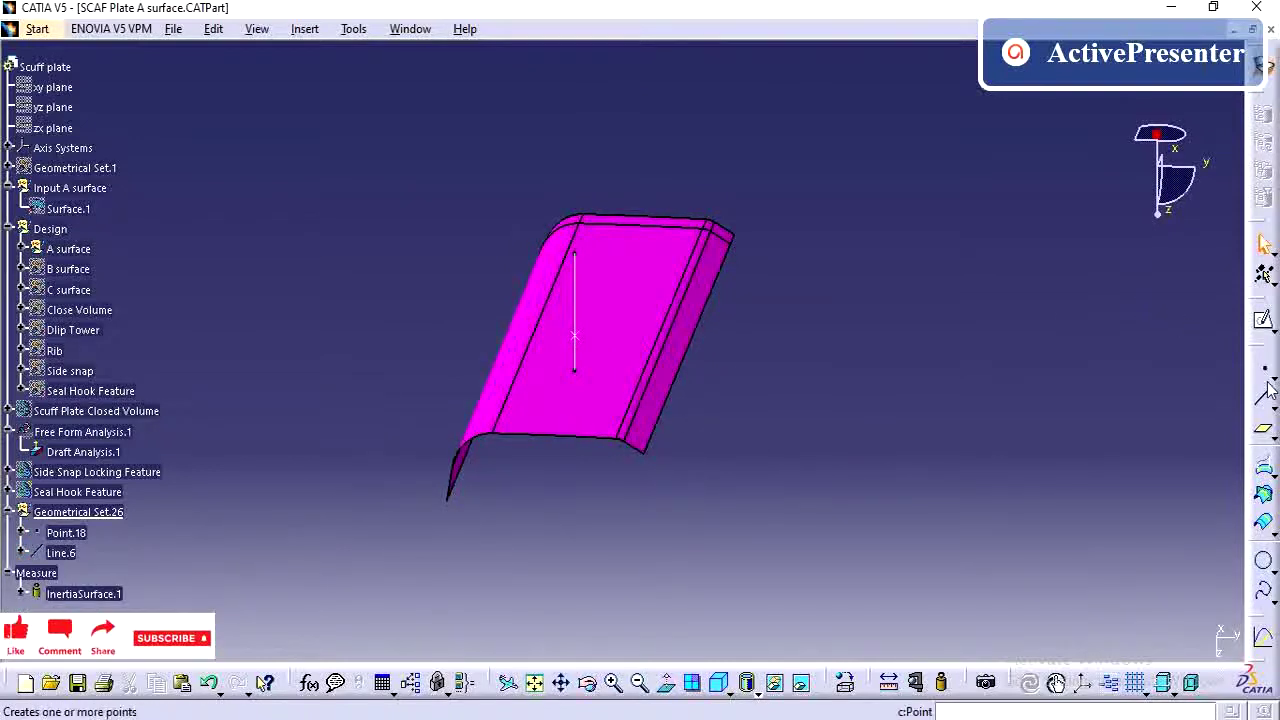
click(1263, 392)
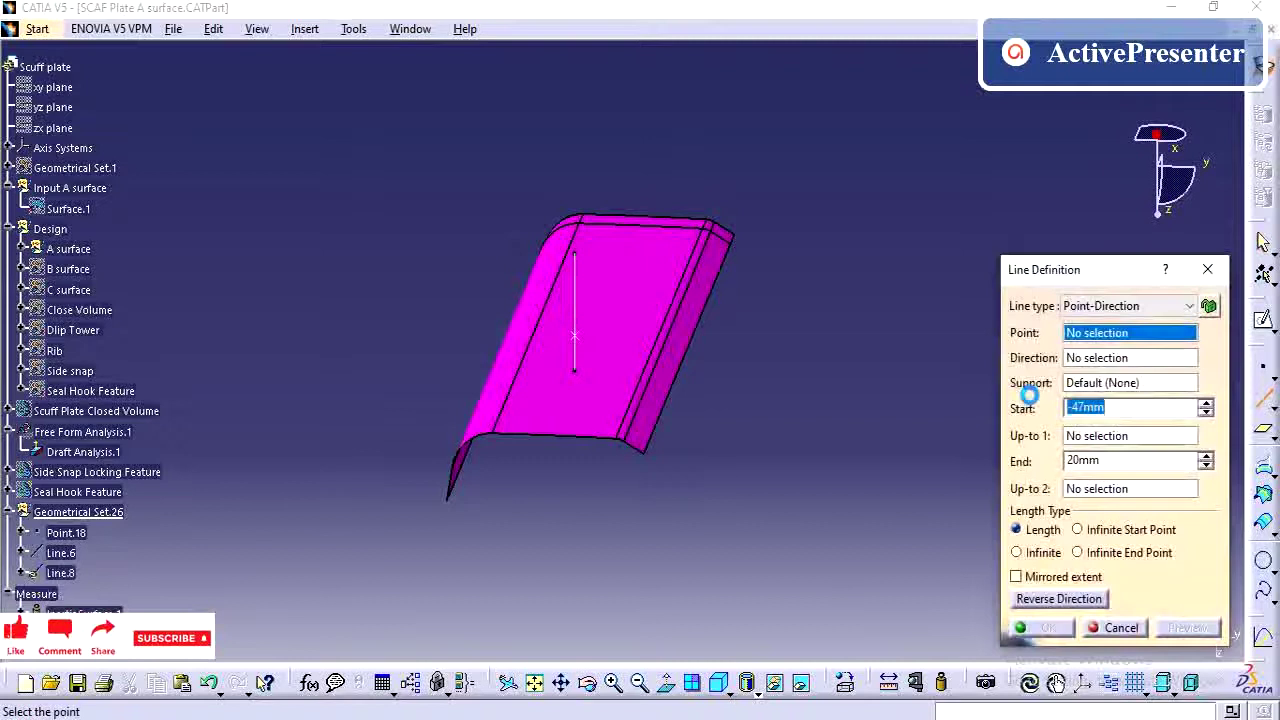
click(1110, 303)
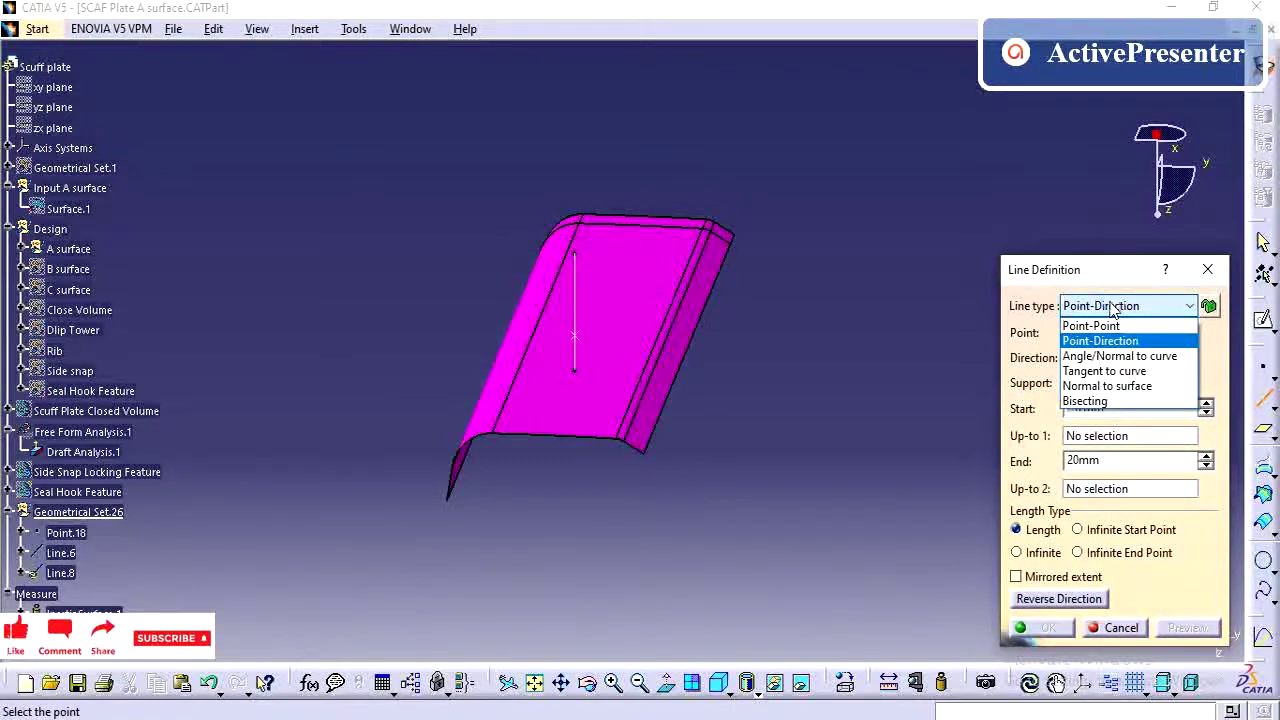
click(1120, 356)
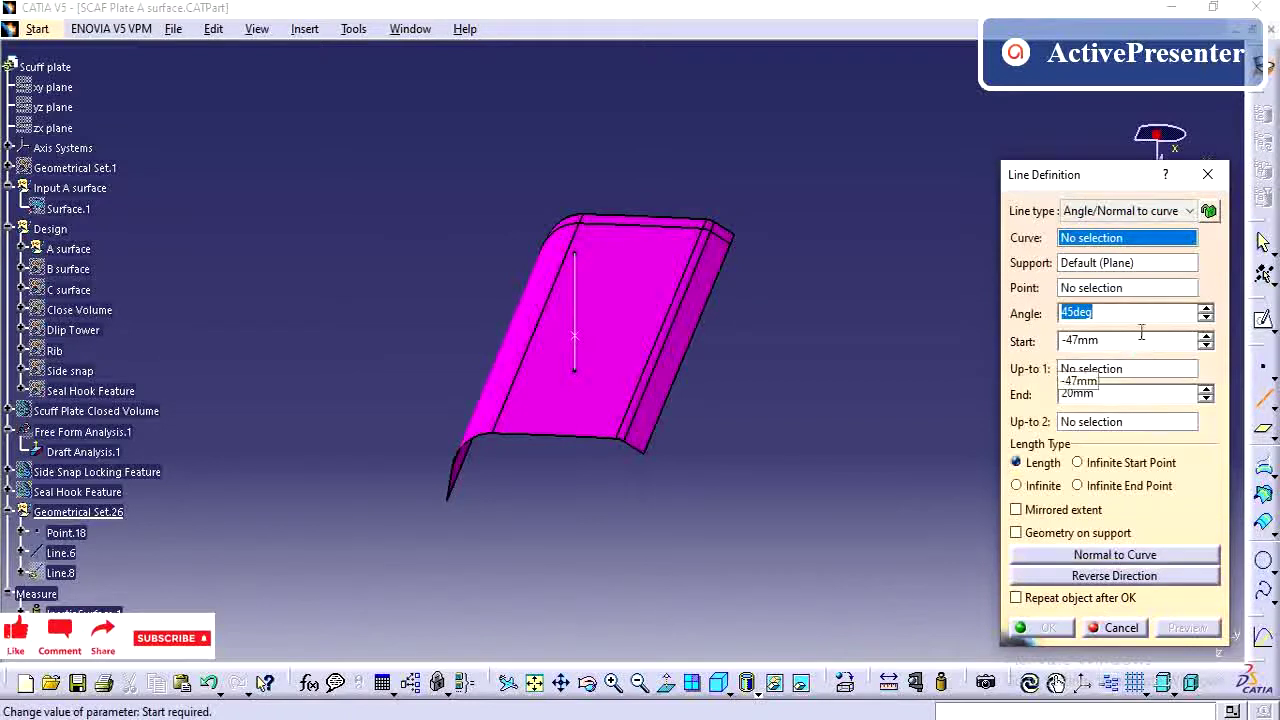
click(579, 294)
middle_drag(662, 440, 680, 451)
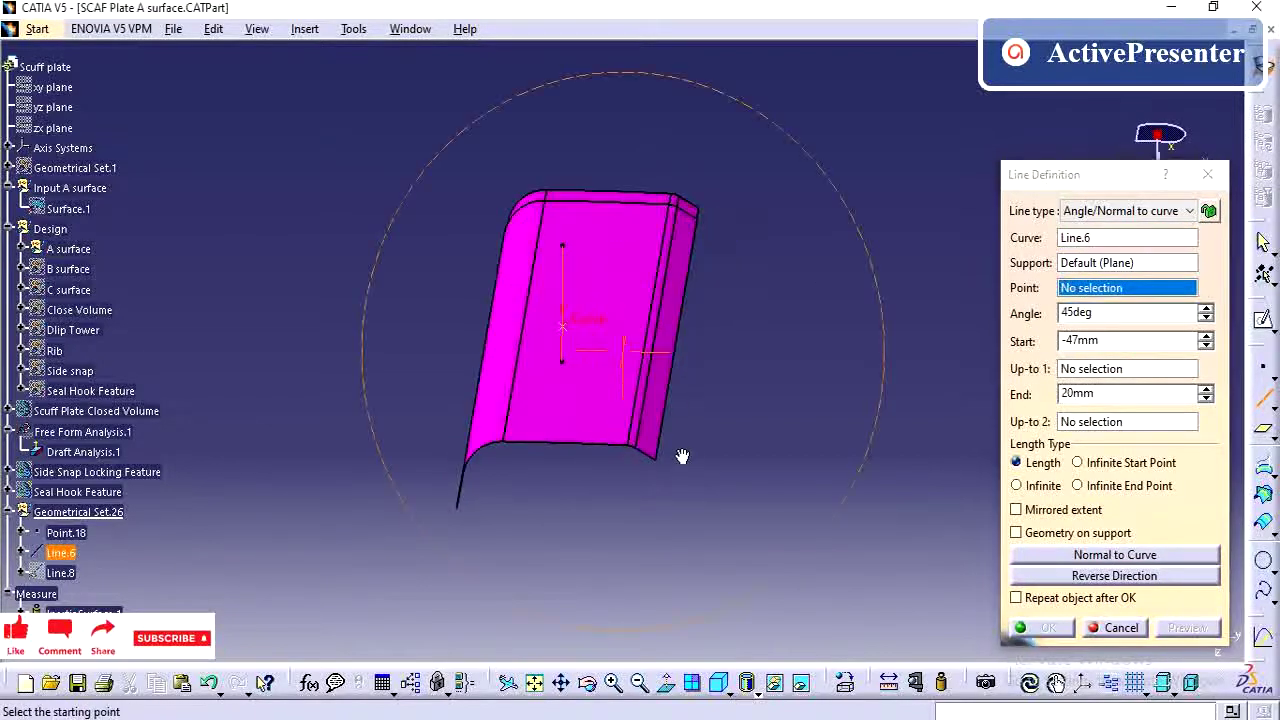
click(1122, 630)
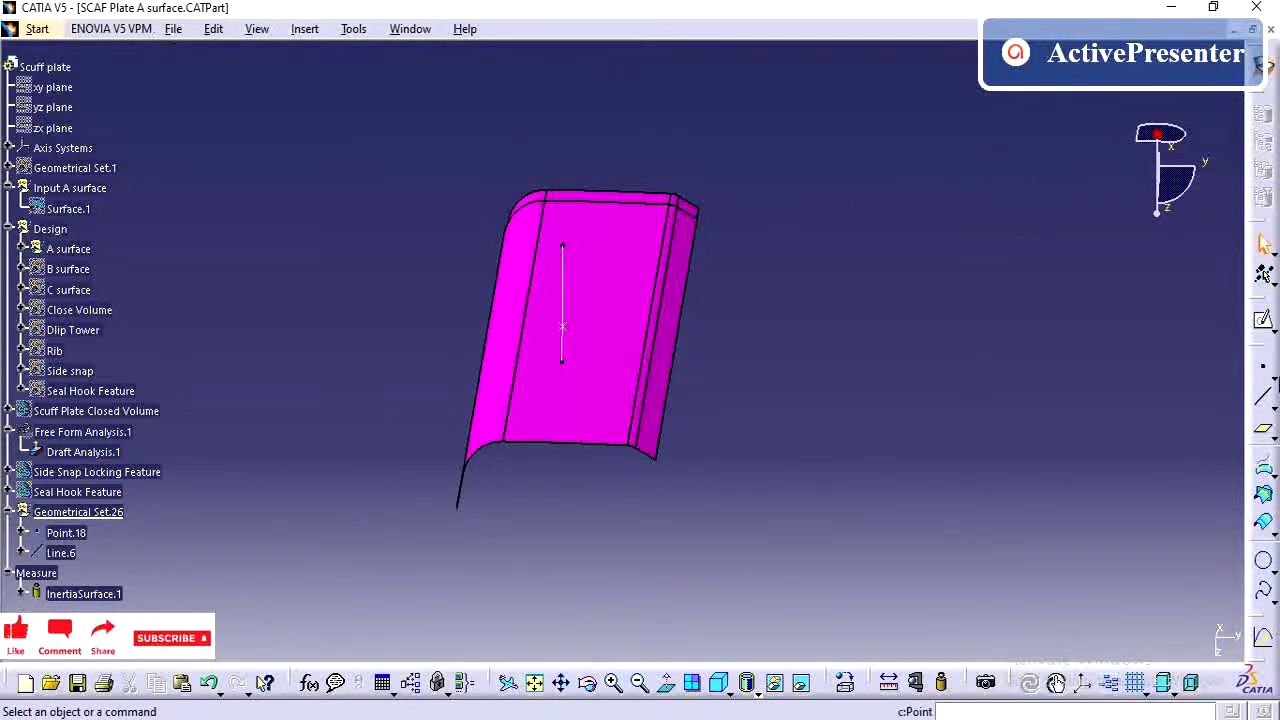
Insert Axis System.20 with its origin at Point.18
click(304, 29)
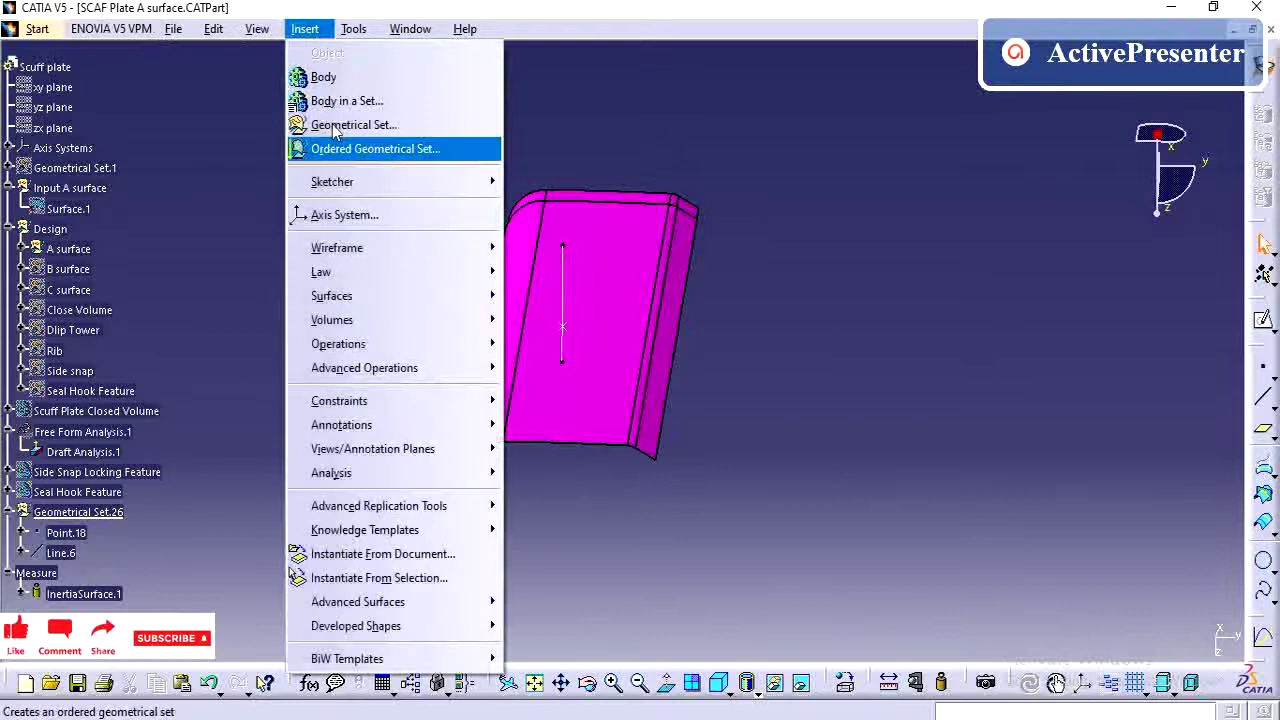
click(345, 215)
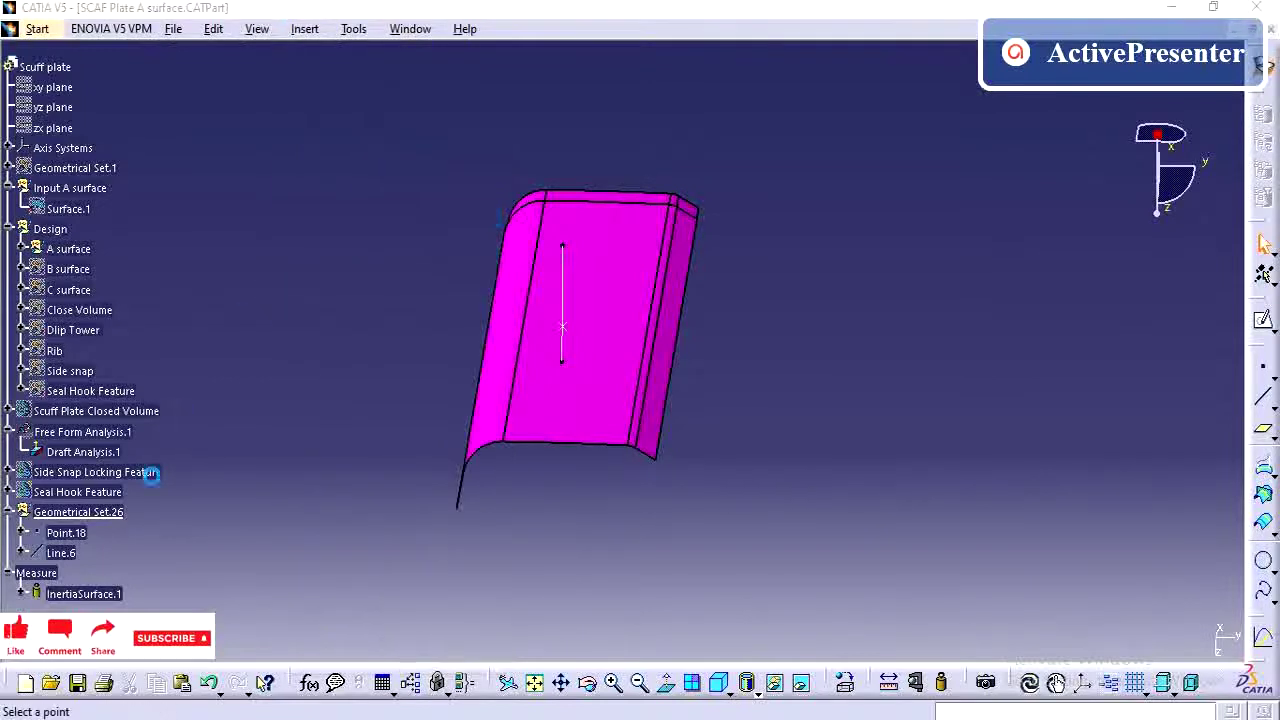
click(62, 533)
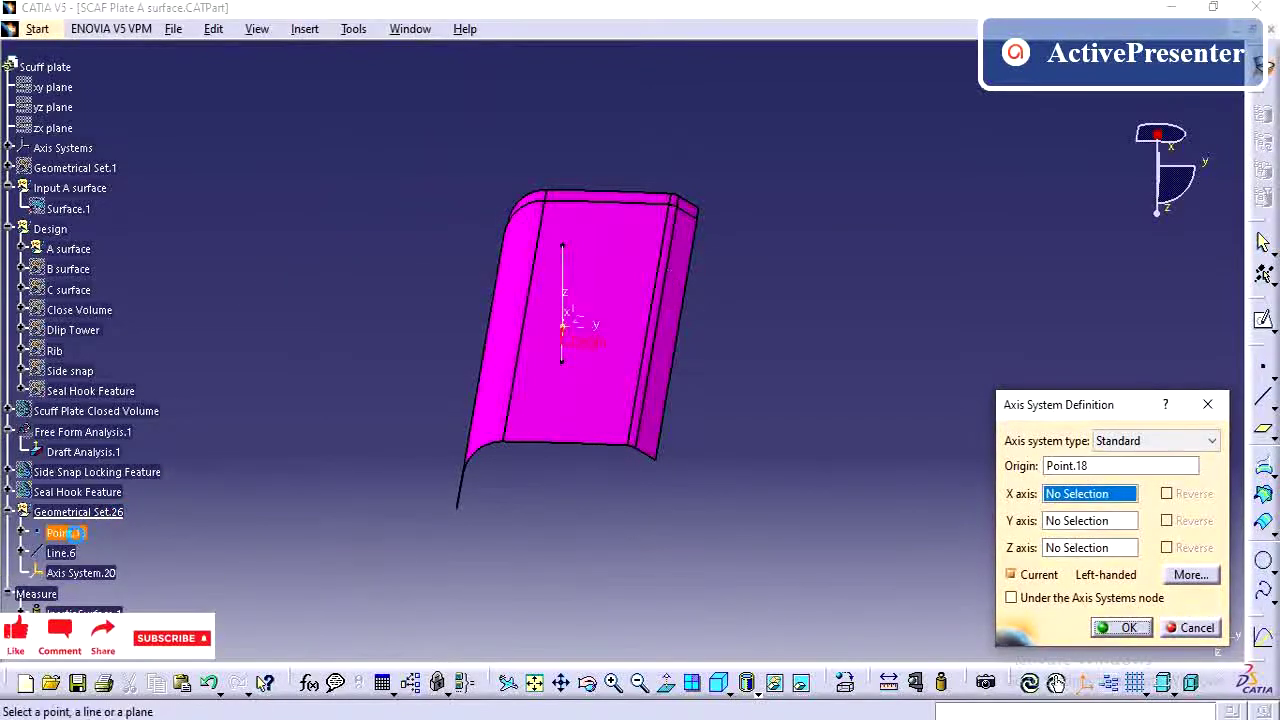
middle_drag(440, 549, 629, 489)
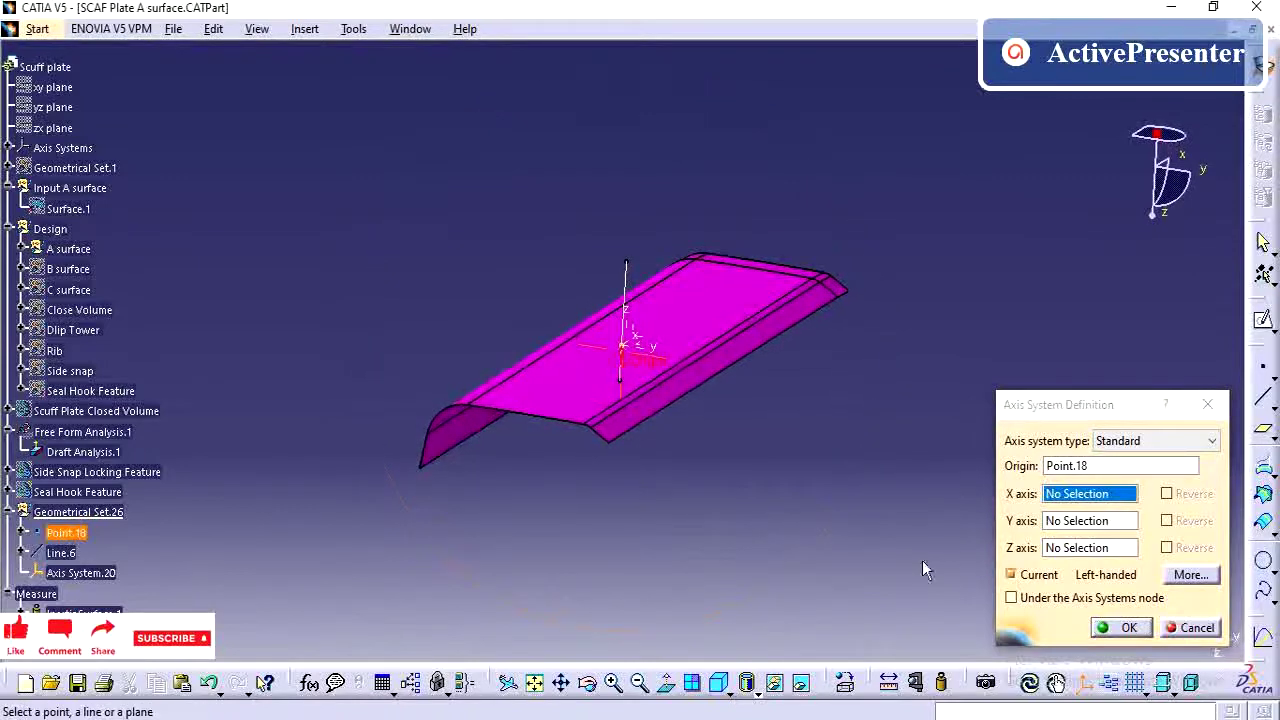
click(1128, 629)
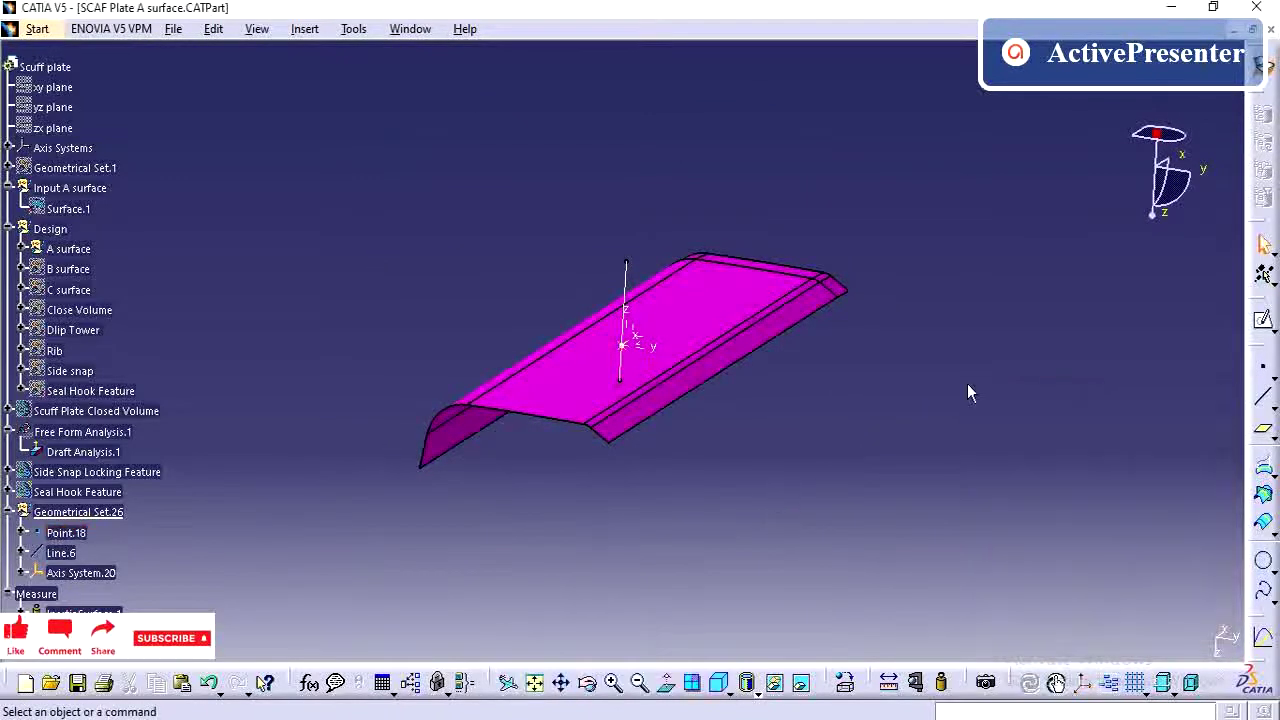
Start an Angle/Normal to curve line on Line.6 through Point.18, supported by the YZ plane
click(1263, 397)
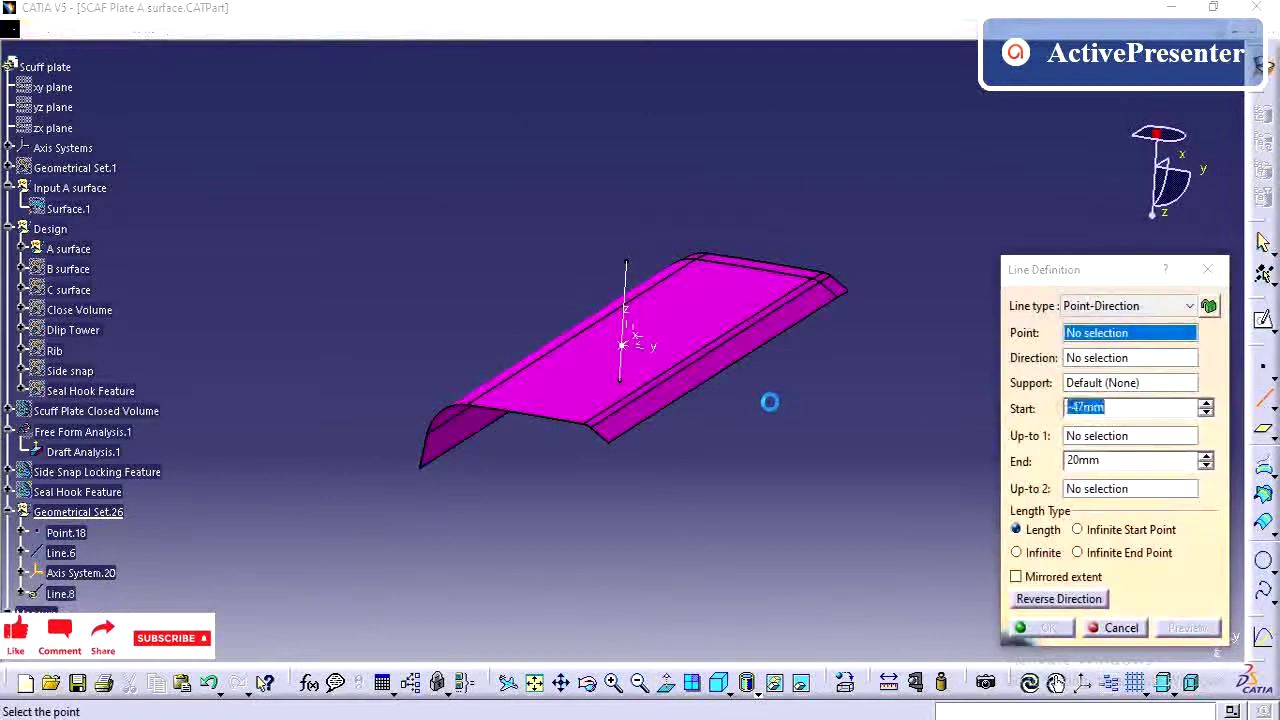
middle_drag(769, 400, 797, 432)
click(1143, 303)
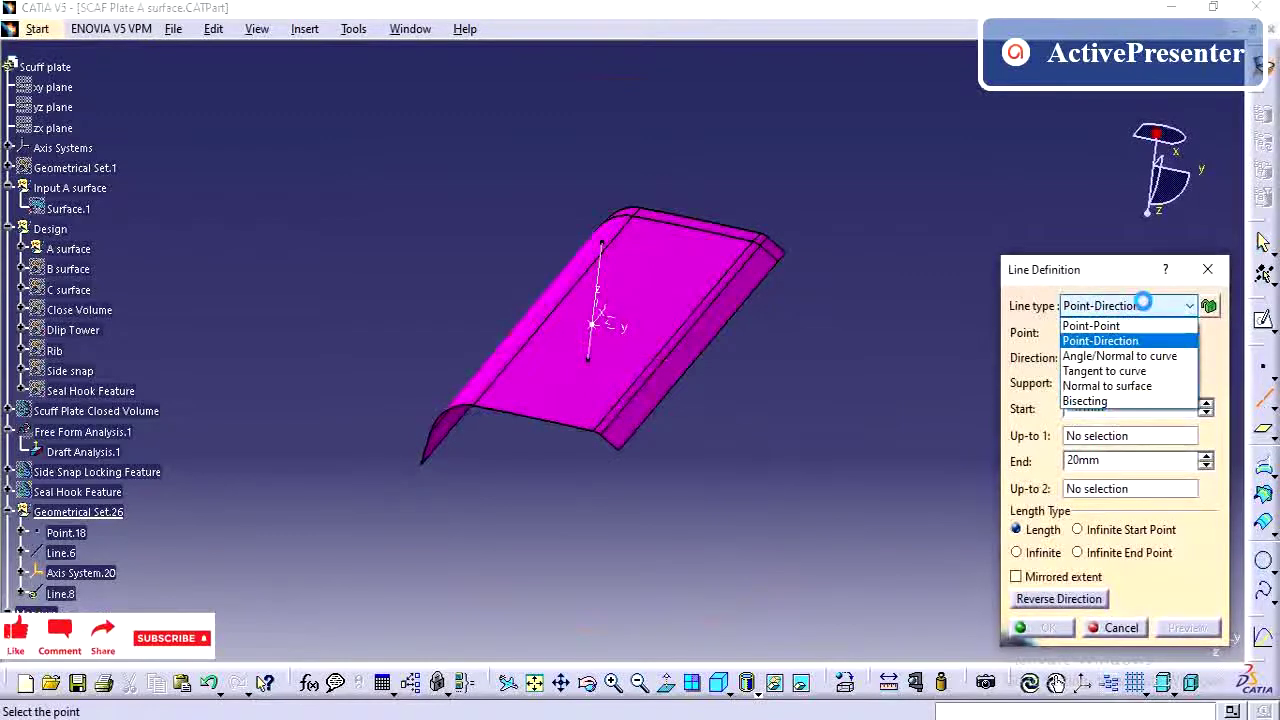
click(1120, 356)
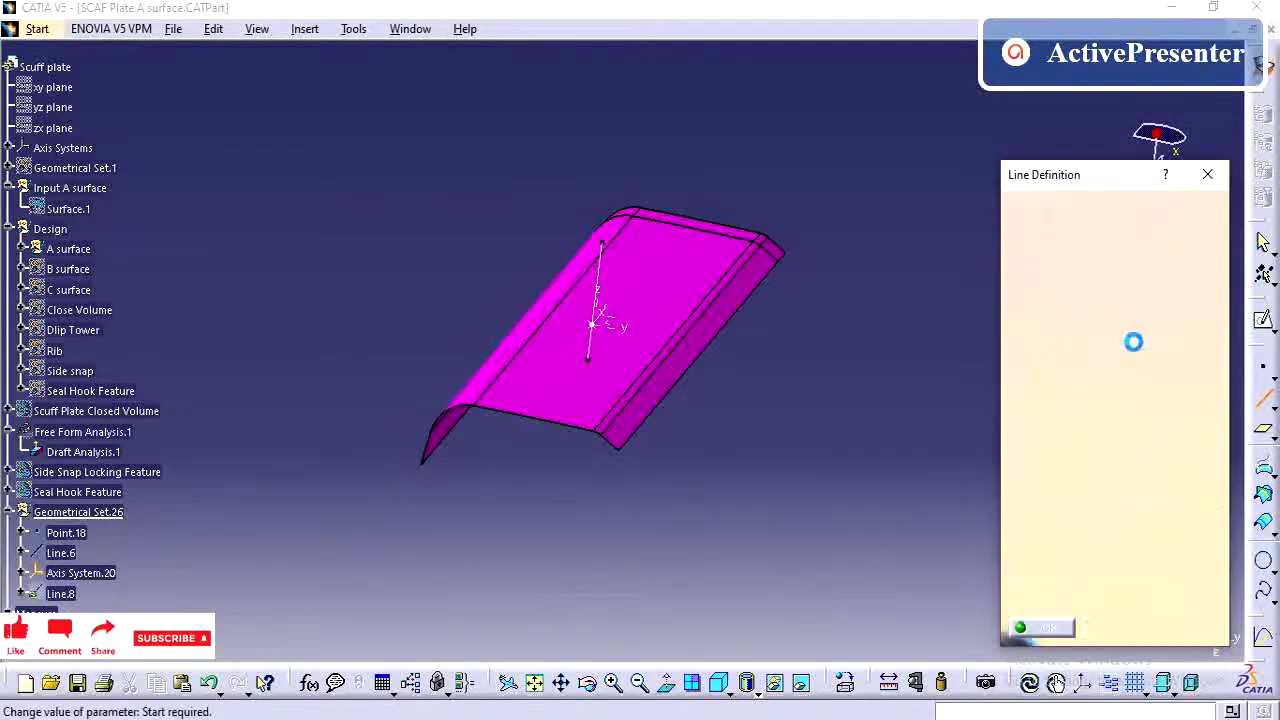
click(598, 265)
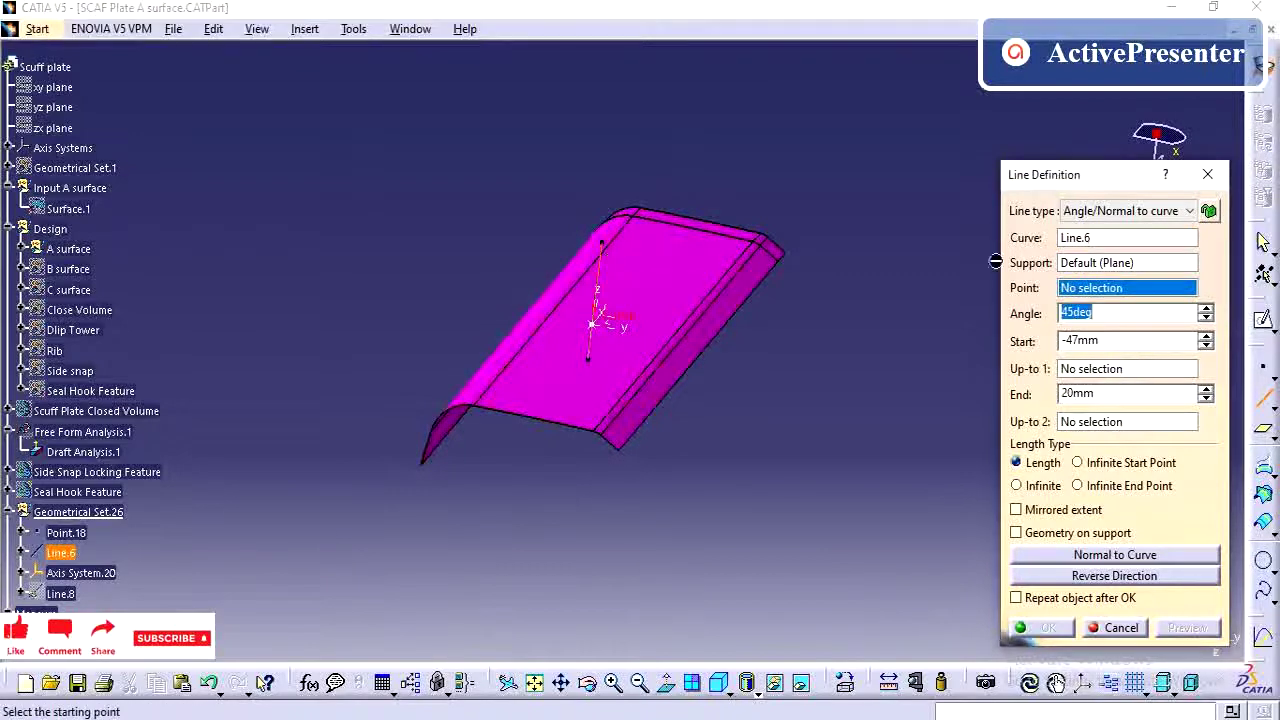
click(600, 323)
middle_drag(789, 340, 894, 394)
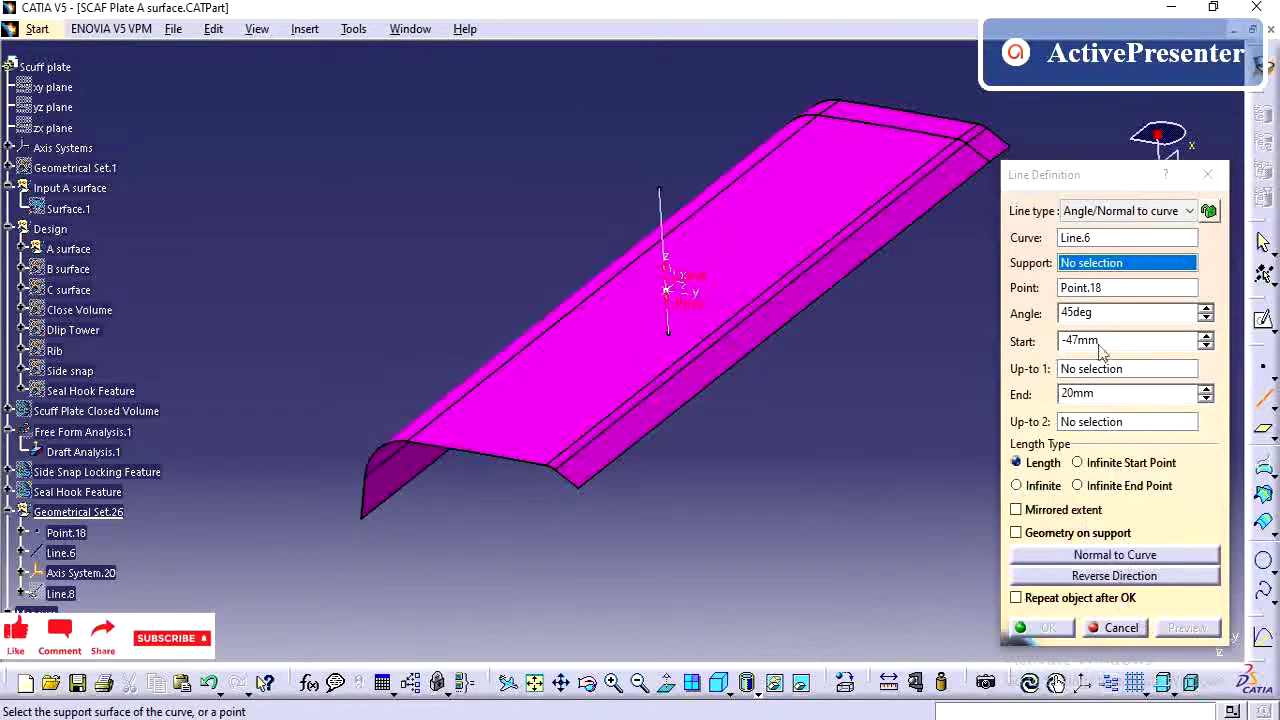
middle_drag(740, 330, 766, 434)
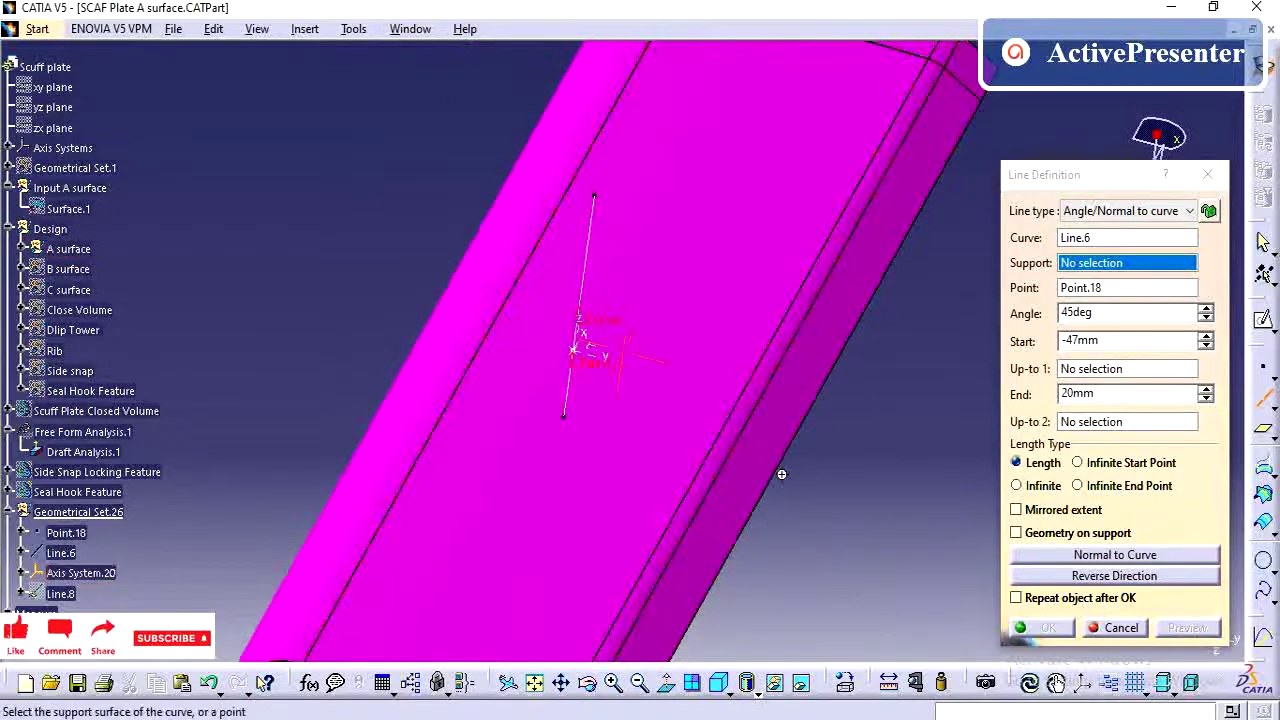
middle_drag(598, 355, 575, 420)
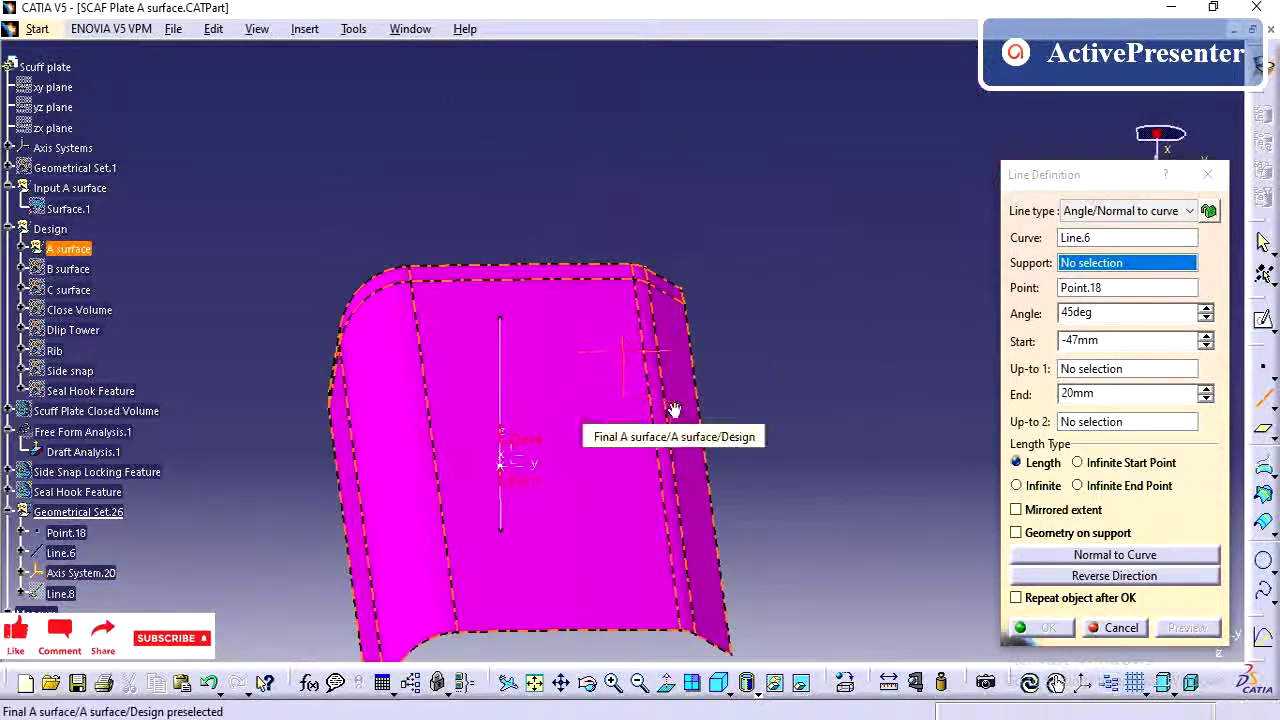
click(522, 456)
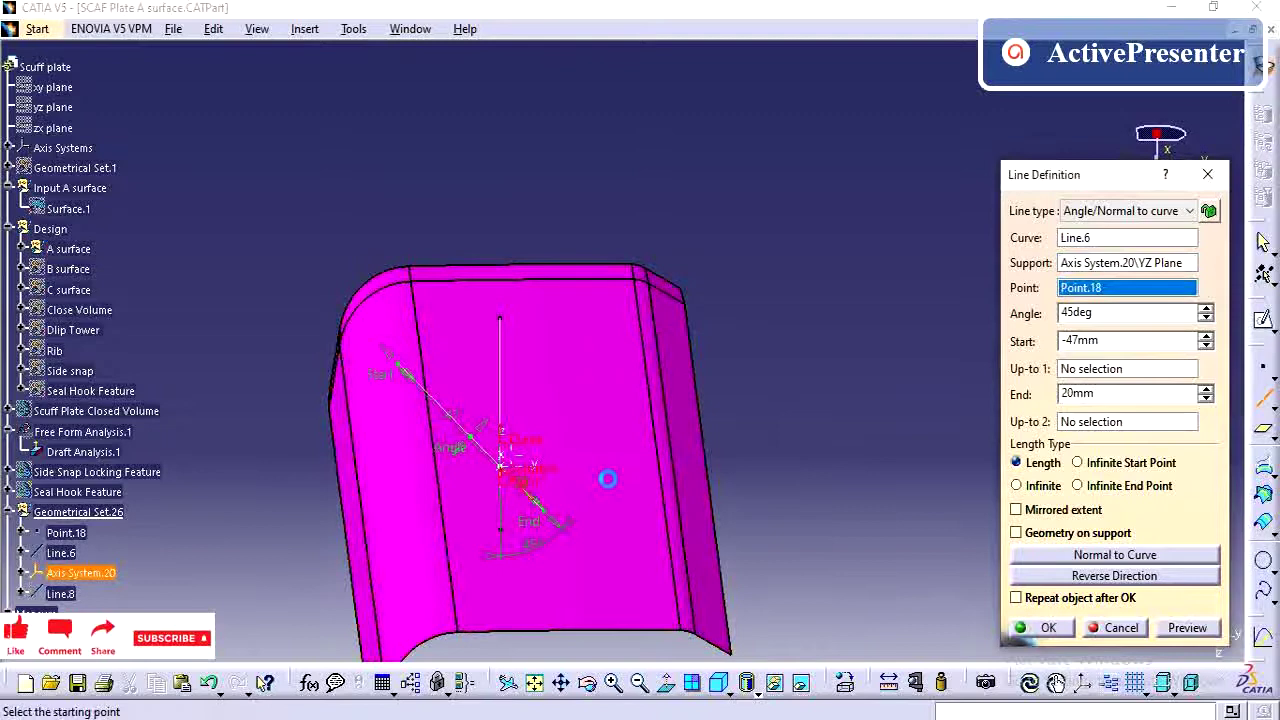
middle_drag(849, 434, 838, 425)
Set angle 90deg, start -50mm and end 50mm to create Line.8
double_click(1120, 313)
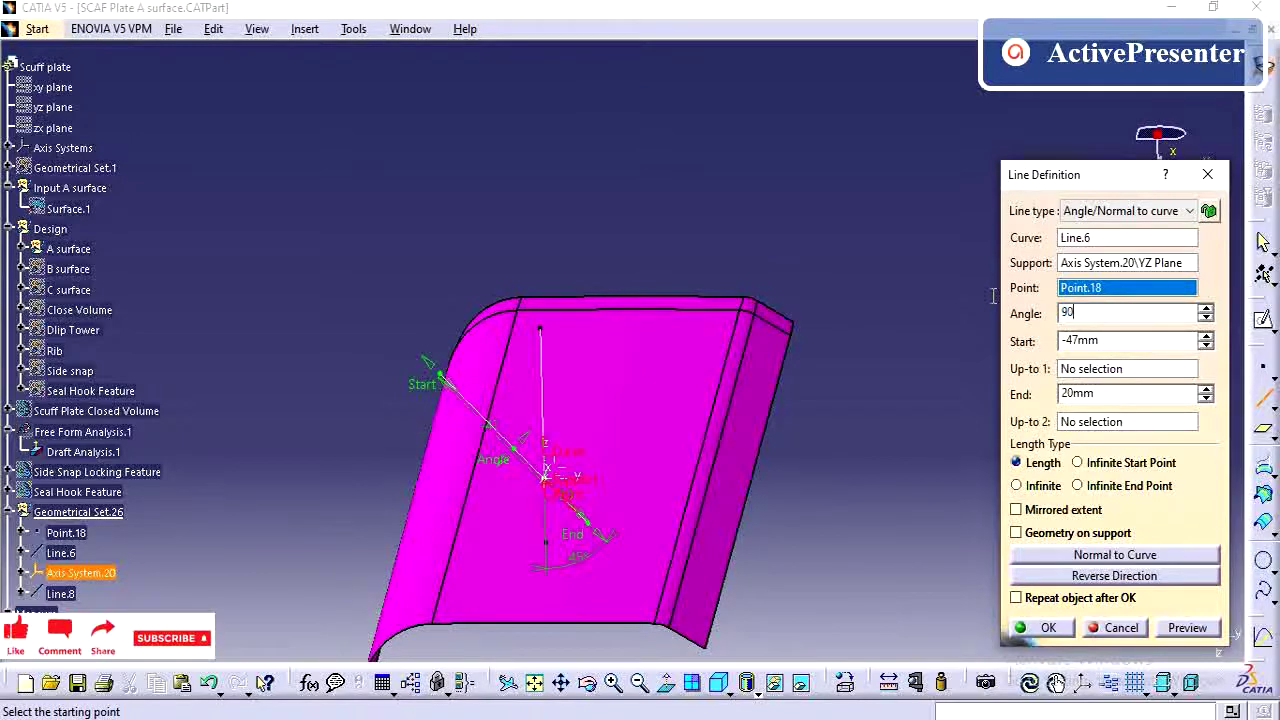
double_click(1140, 342)
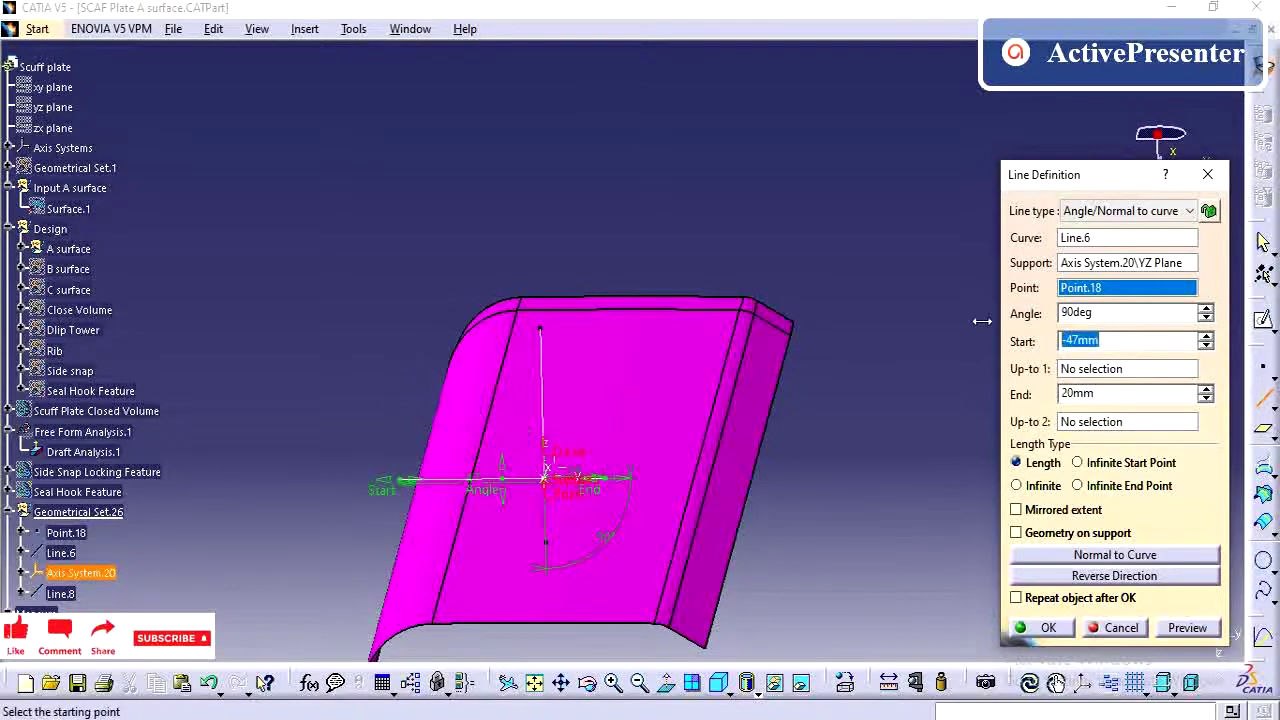
double_click(1150, 394)
text(50)
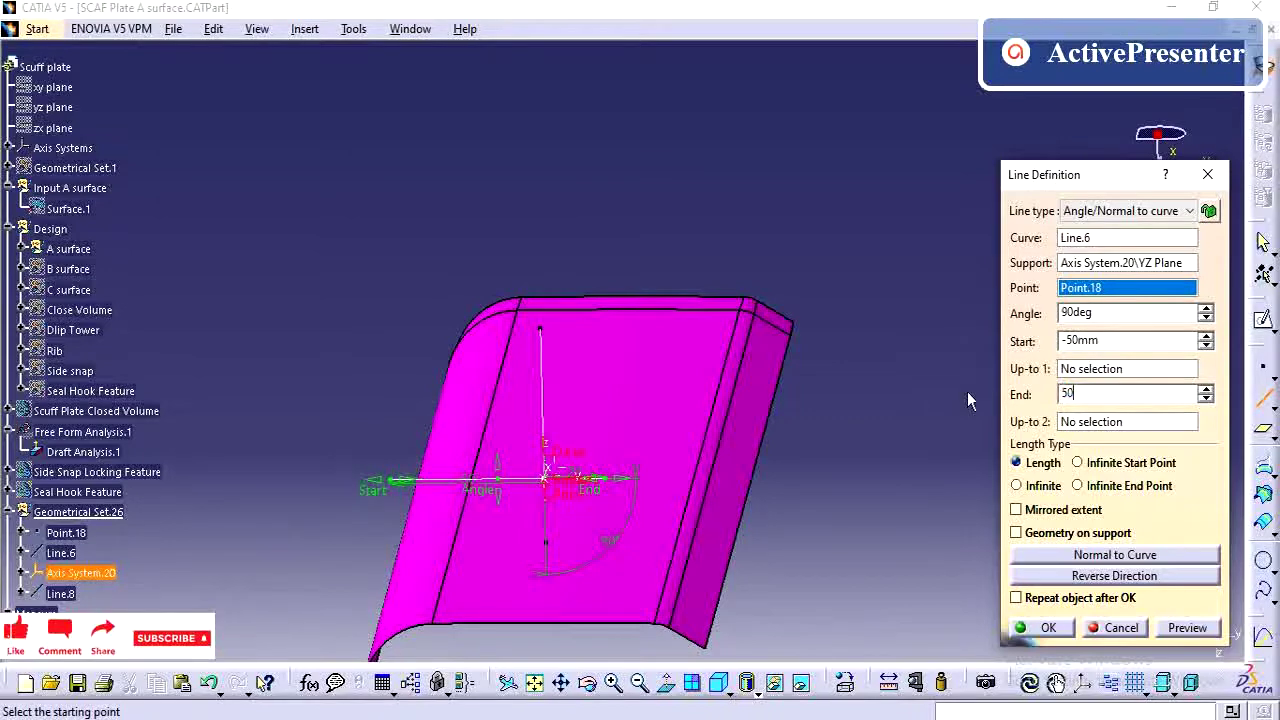
click(1041, 628)
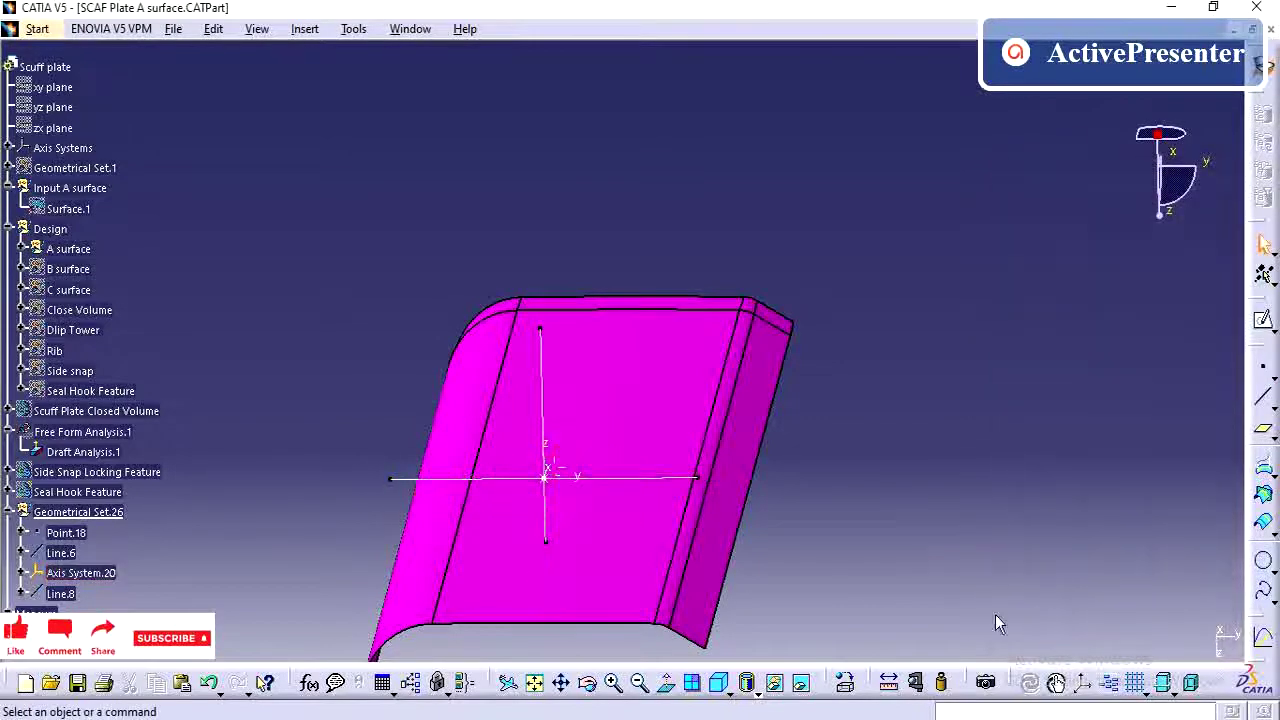
Change Line.8's angle to 0 degrees
click(422, 476)
double_click(740, 476)
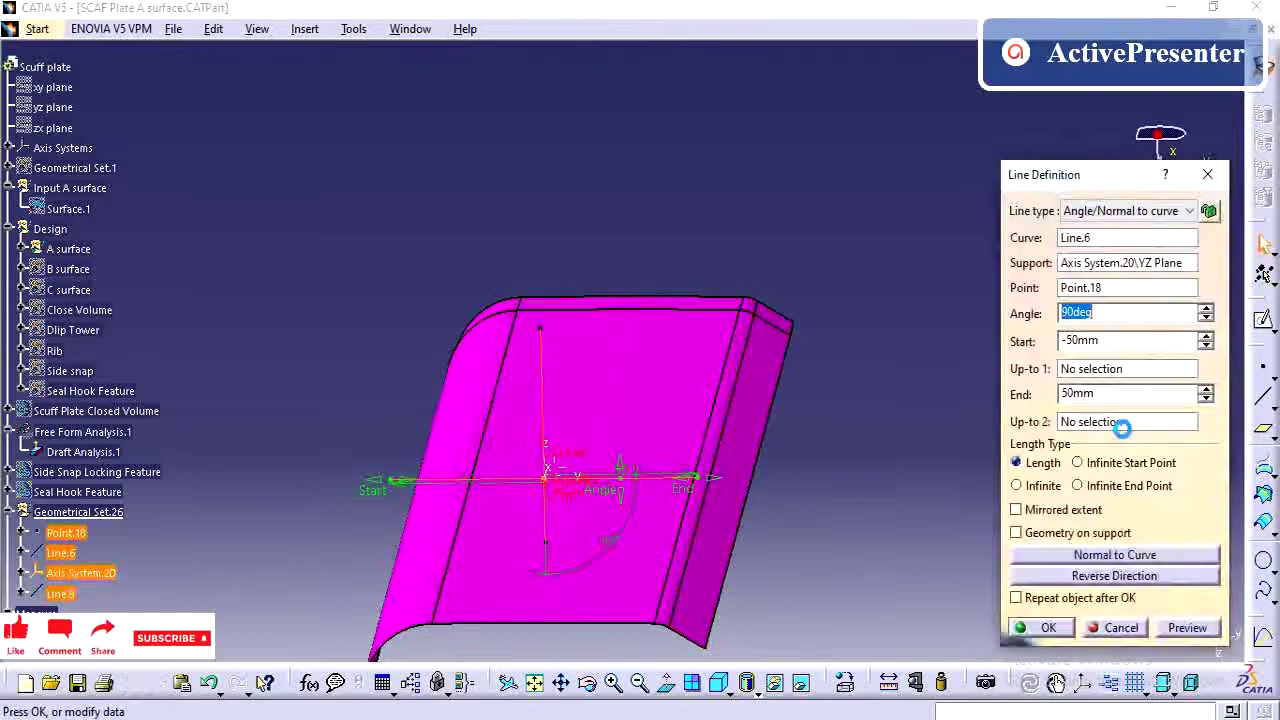
double_click(1110, 312)
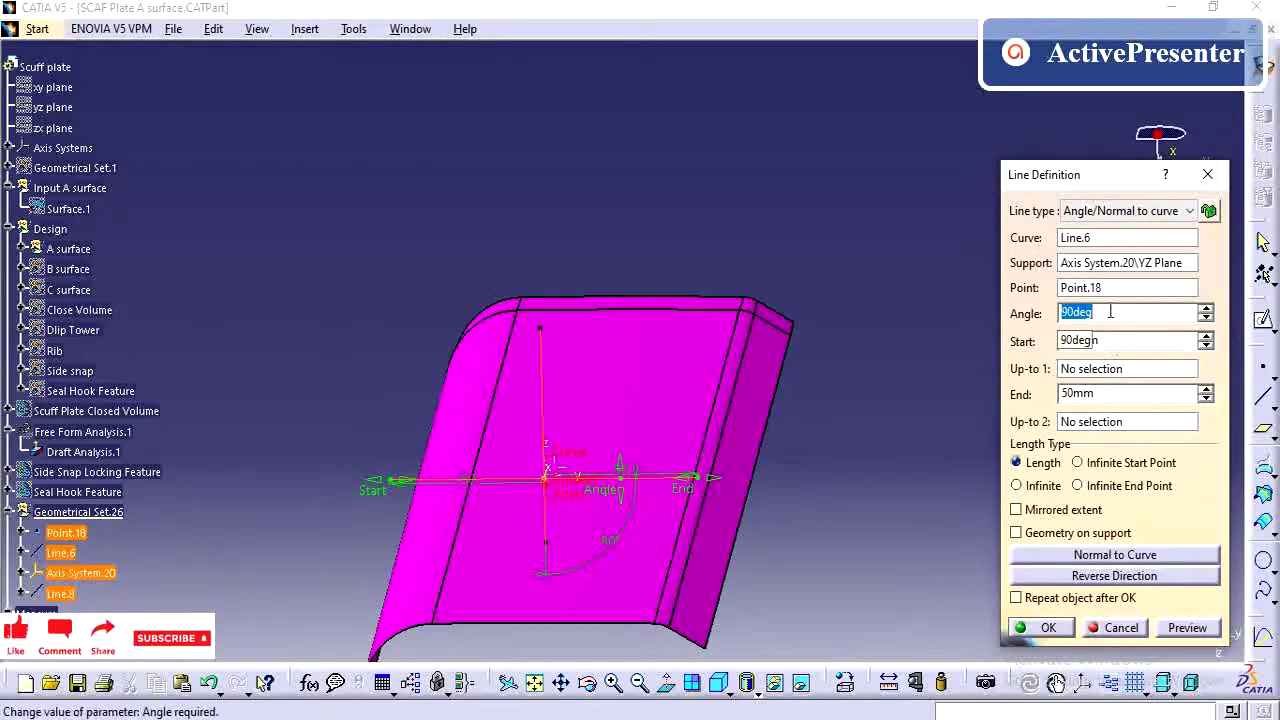
text(0)
key(Return)
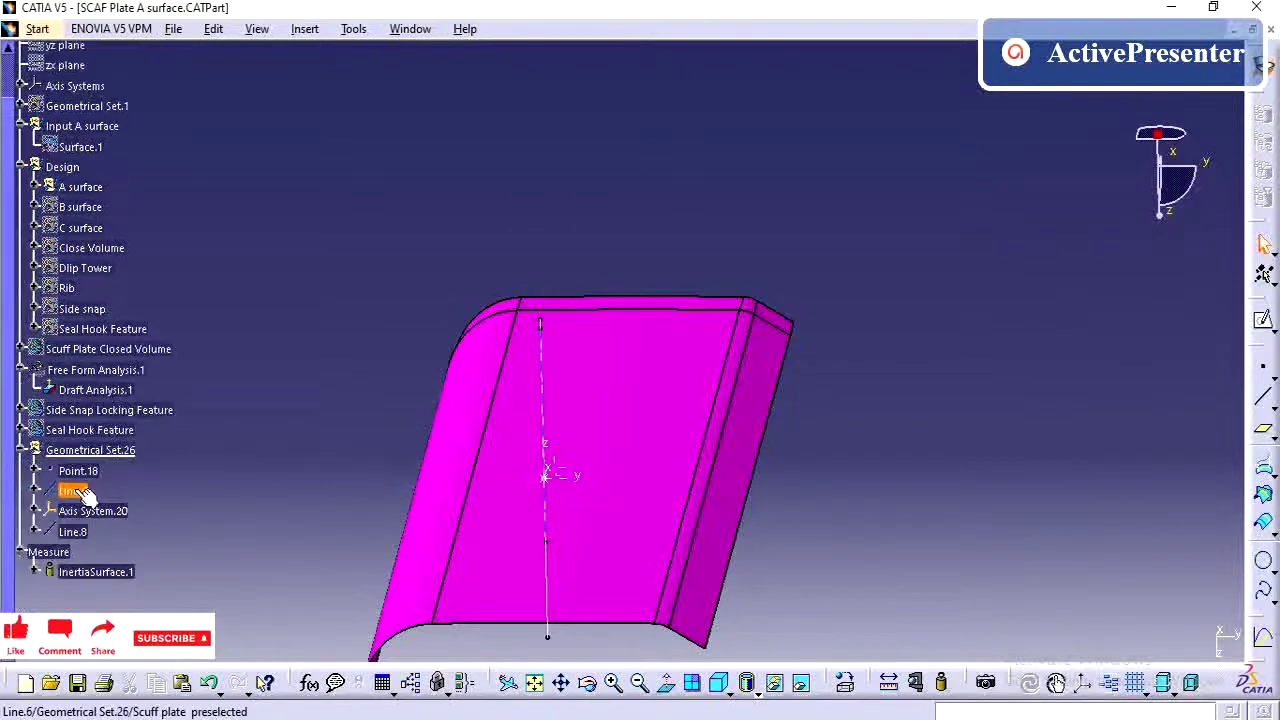
Hide Line.6 and select Line.8
right_click(72, 491)
click(123, 141)
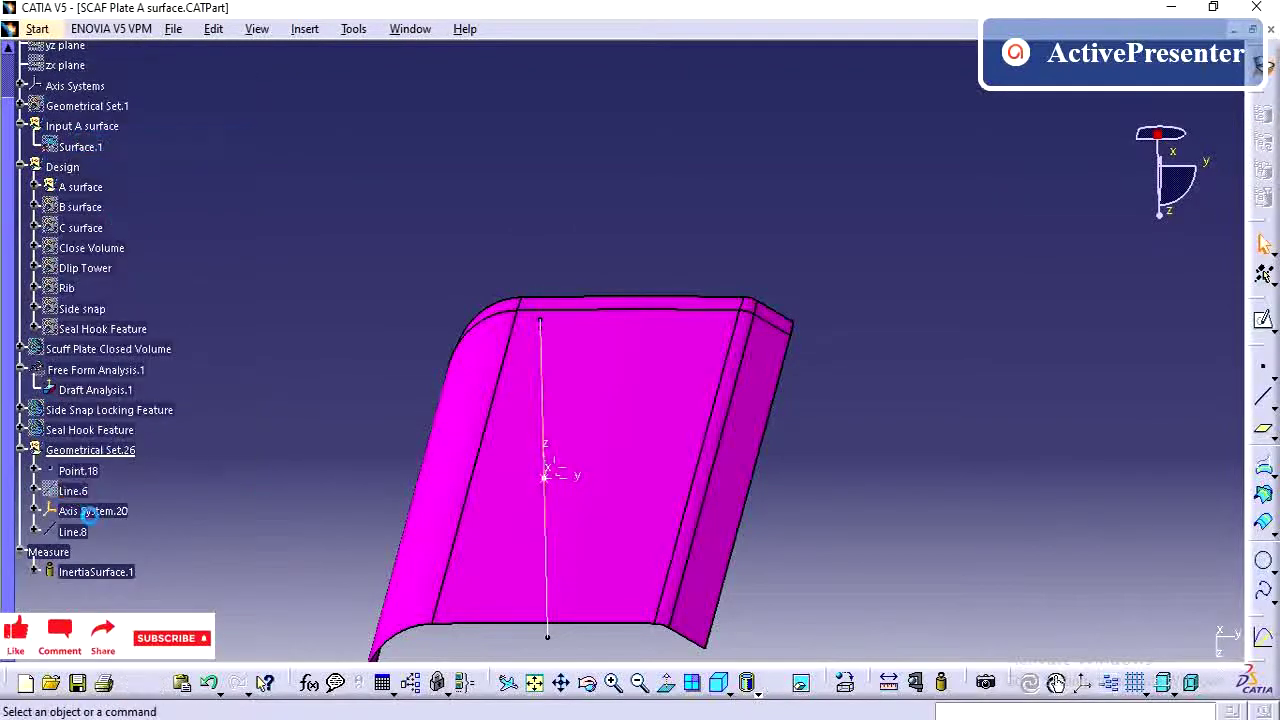
click(72, 531)
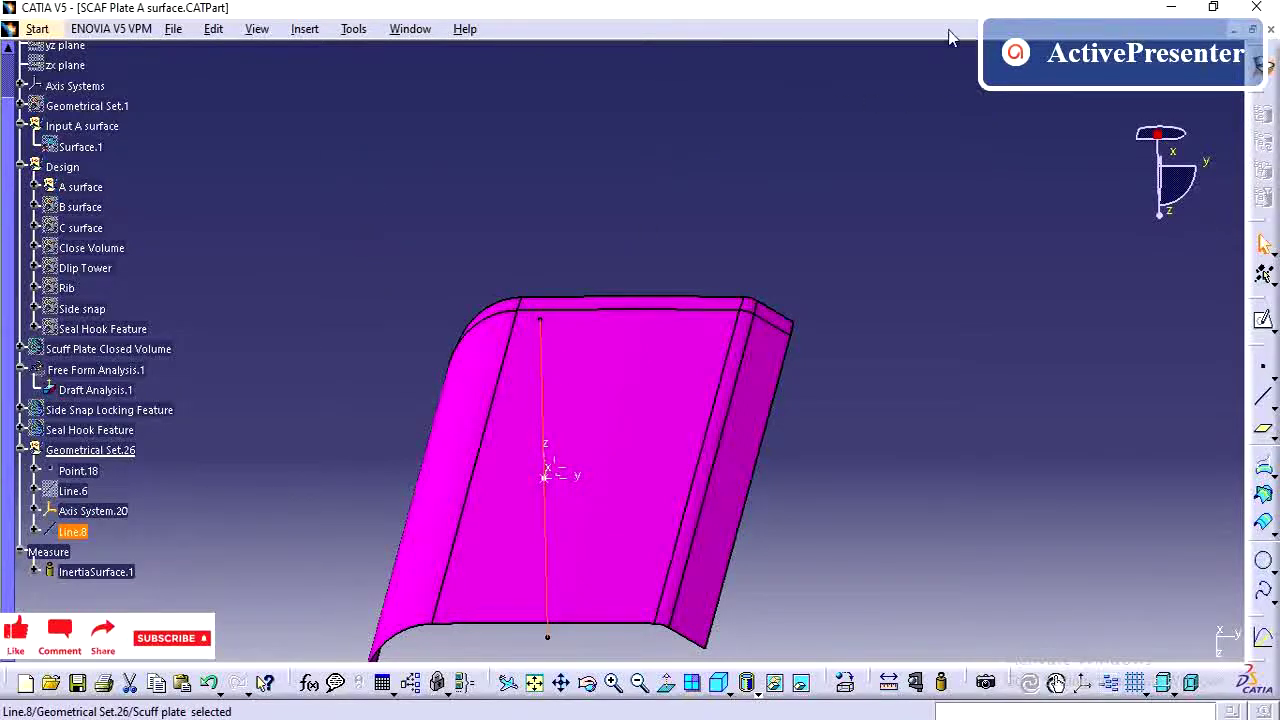
Make Line.8 bright green, 0.35 mm thick and dashed via the Graphic Properties toolbar
right_click(1262, 372)
click(1145, 76)
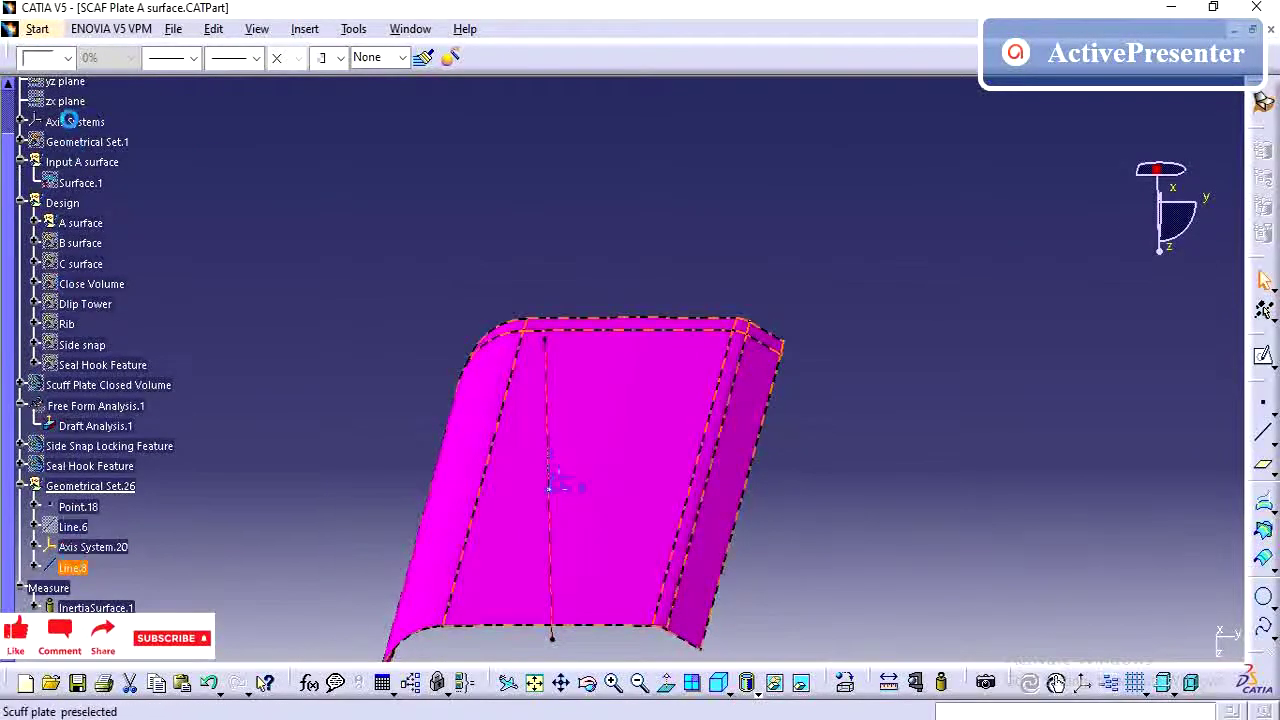
click(50, 56)
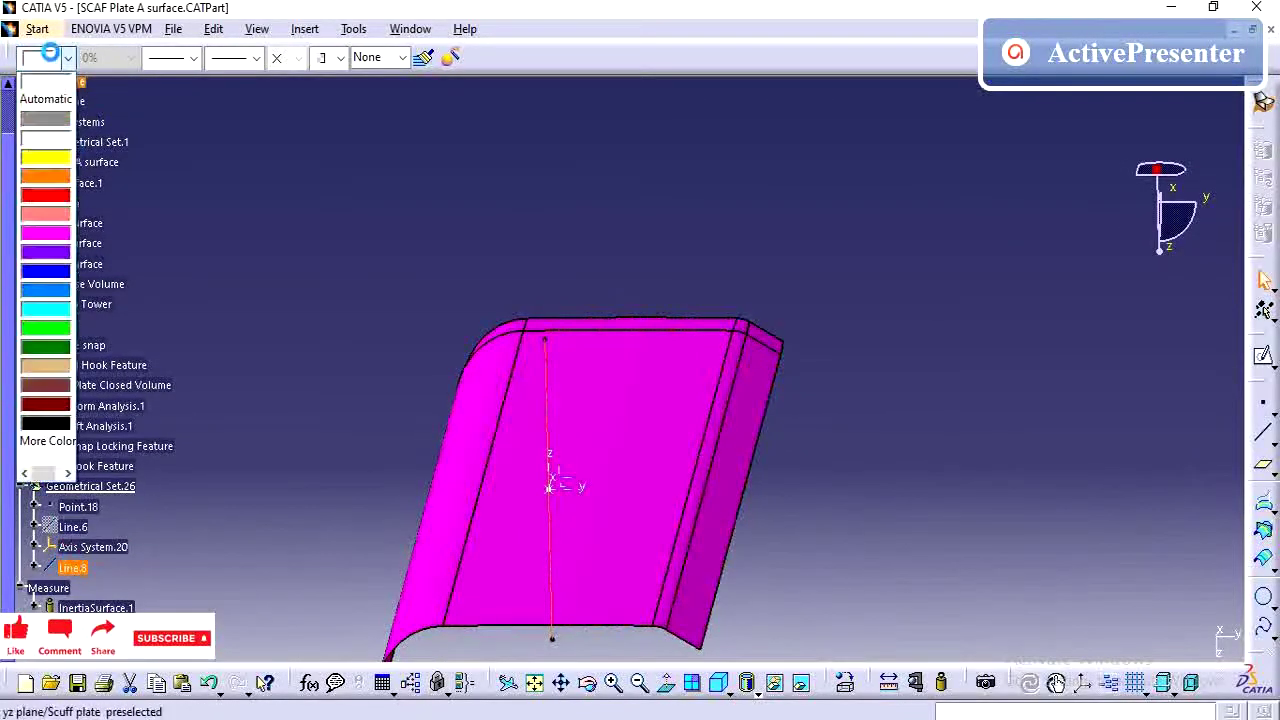
click(47, 332)
click(175, 58)
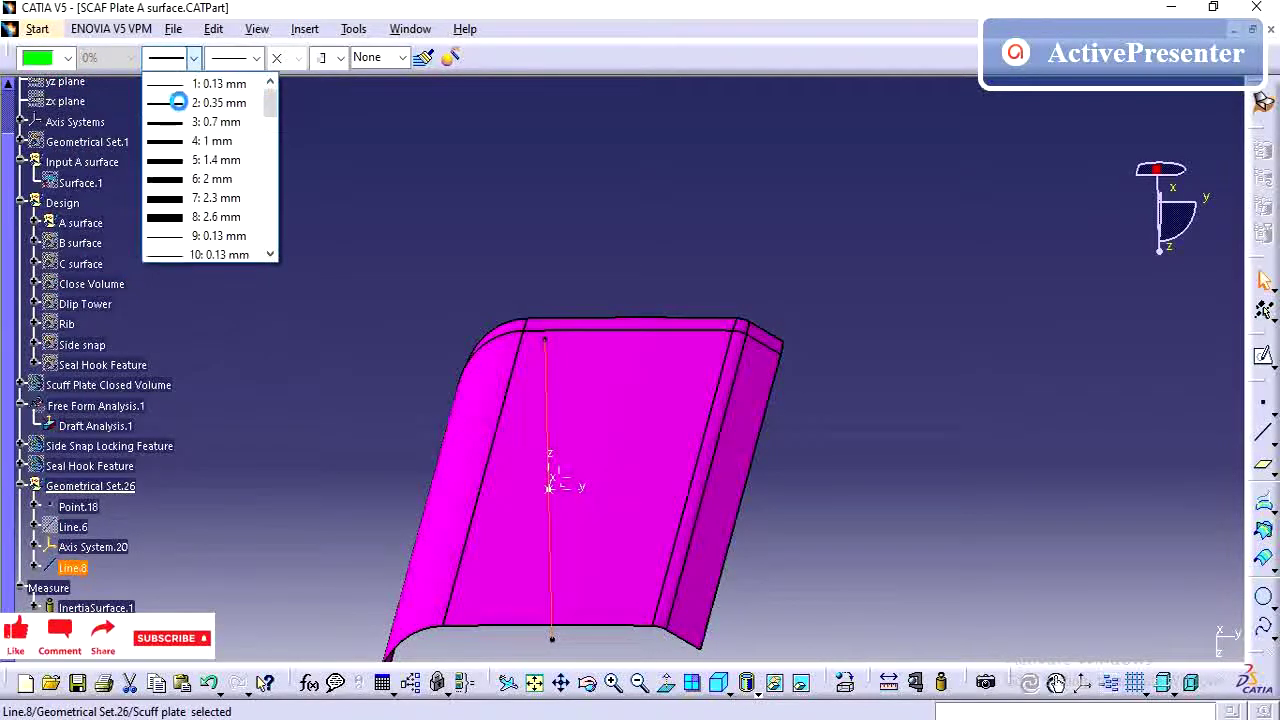
click(185, 99)
click(256, 58)
click(247, 119)
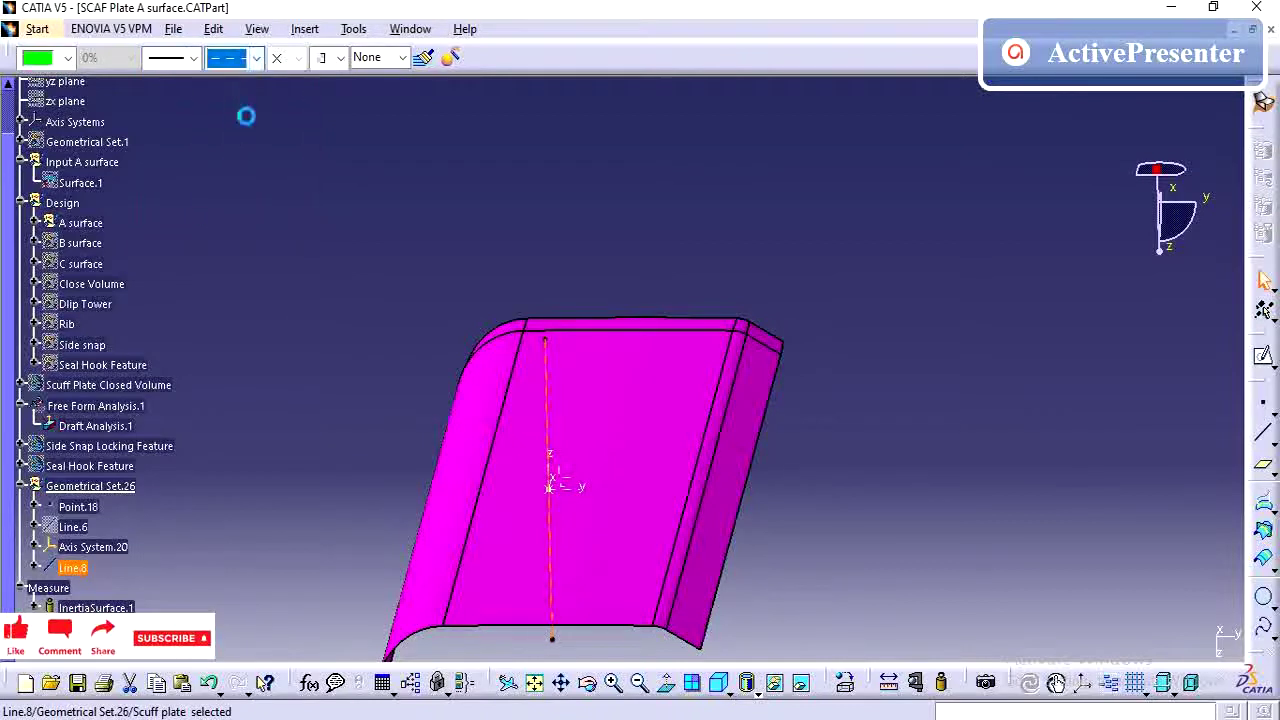
click(326, 186)
middle_drag(417, 318, 388, 443)
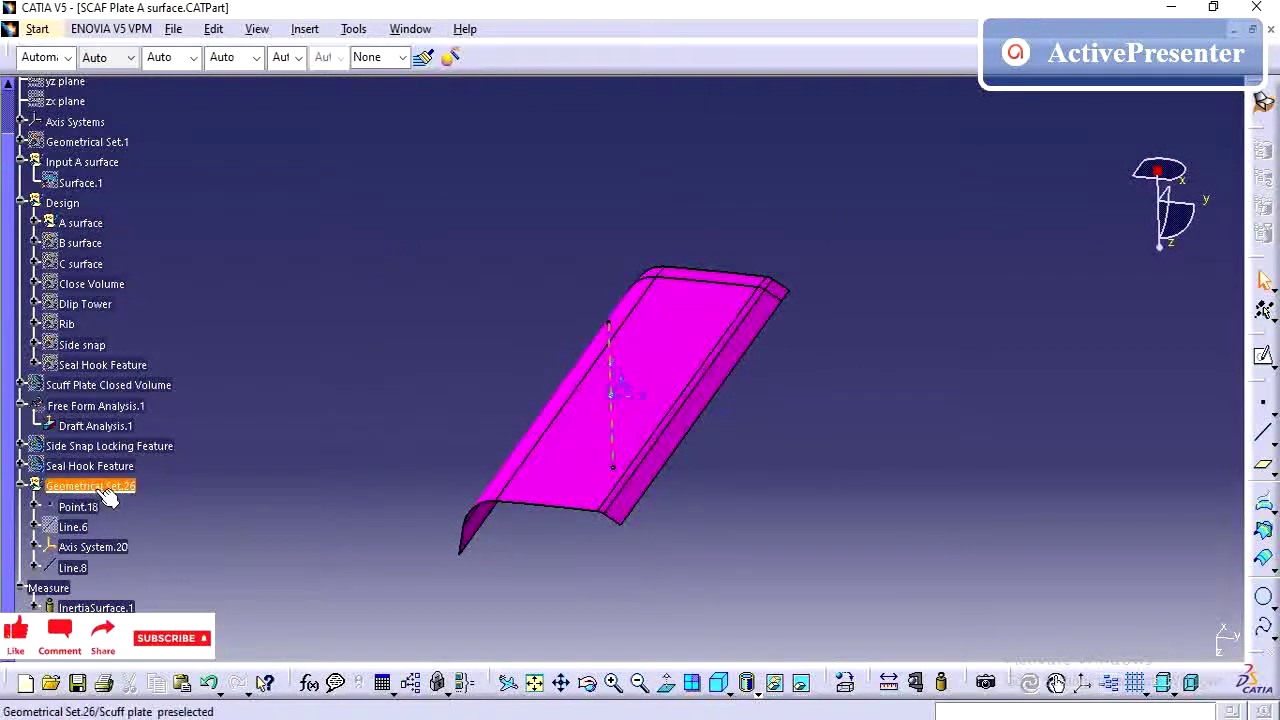
Switch to the Part Design workbench
click(37, 28)
mouse_move(100, 77)
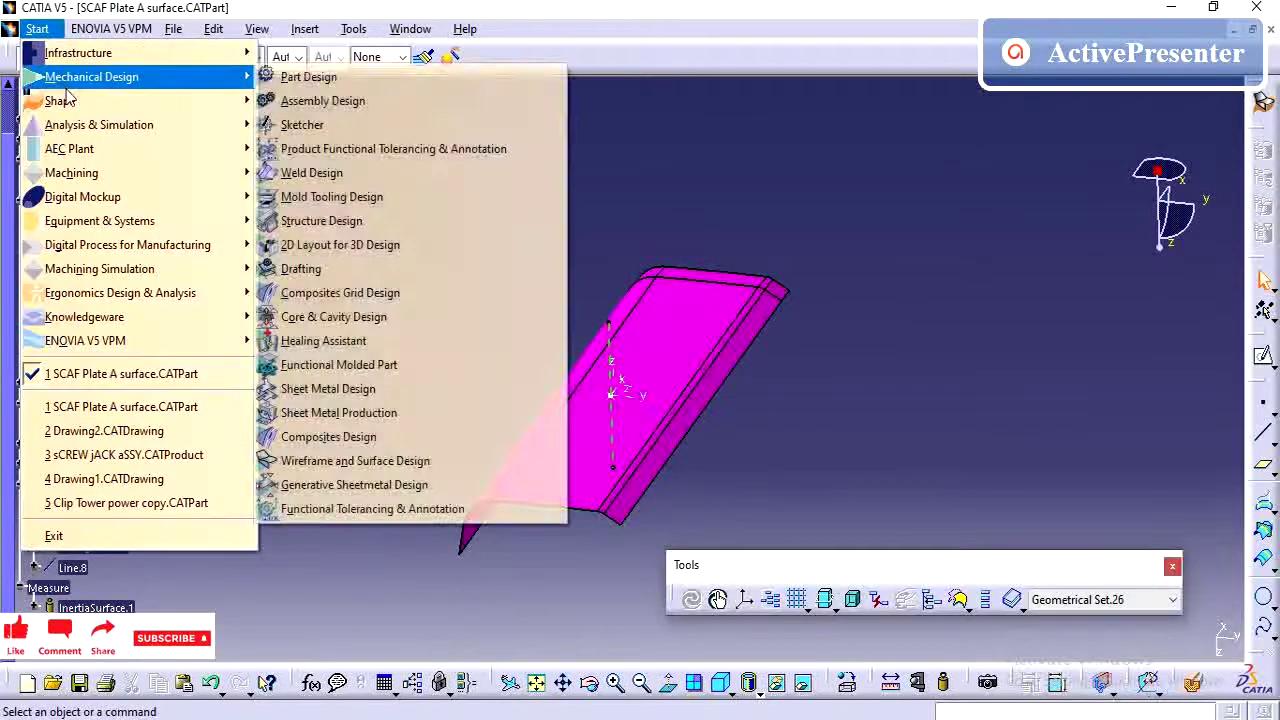
click(395, 77)
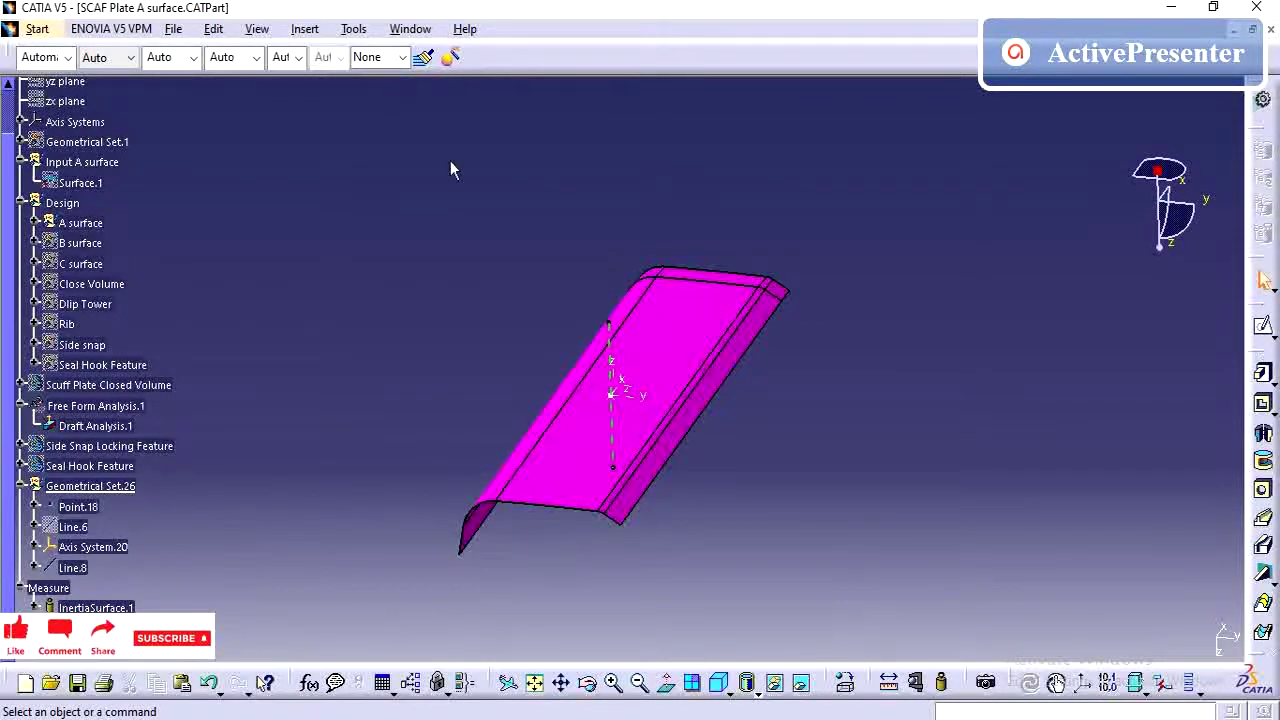
Start a draft analysis in Shading with Material mode and raise the colour limit to 3deg
click(1231, 688)
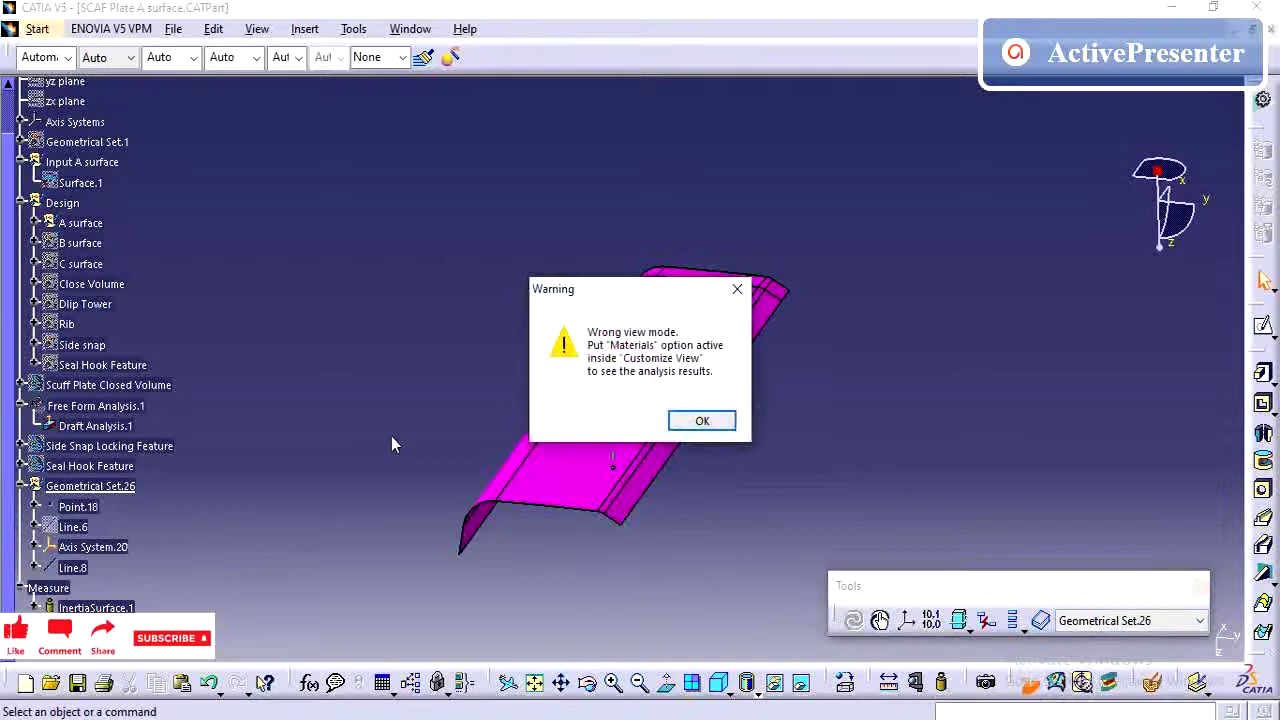
click(702, 422)
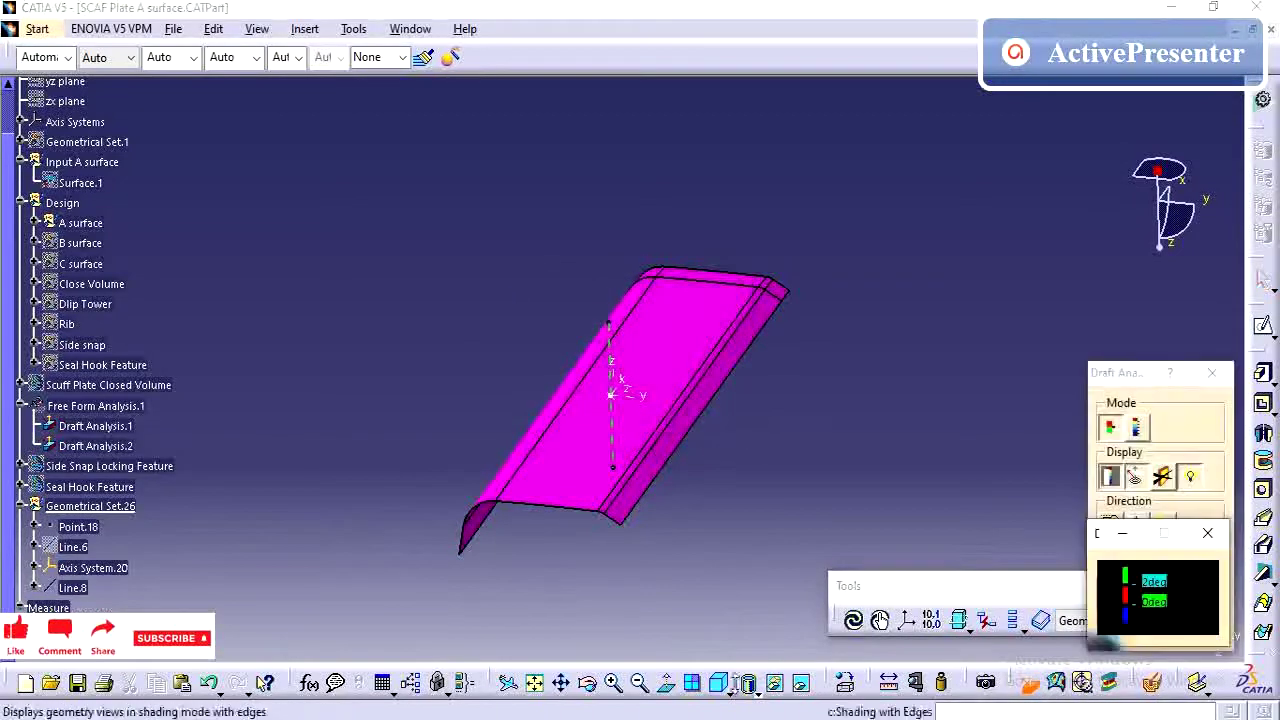
click(748, 682)
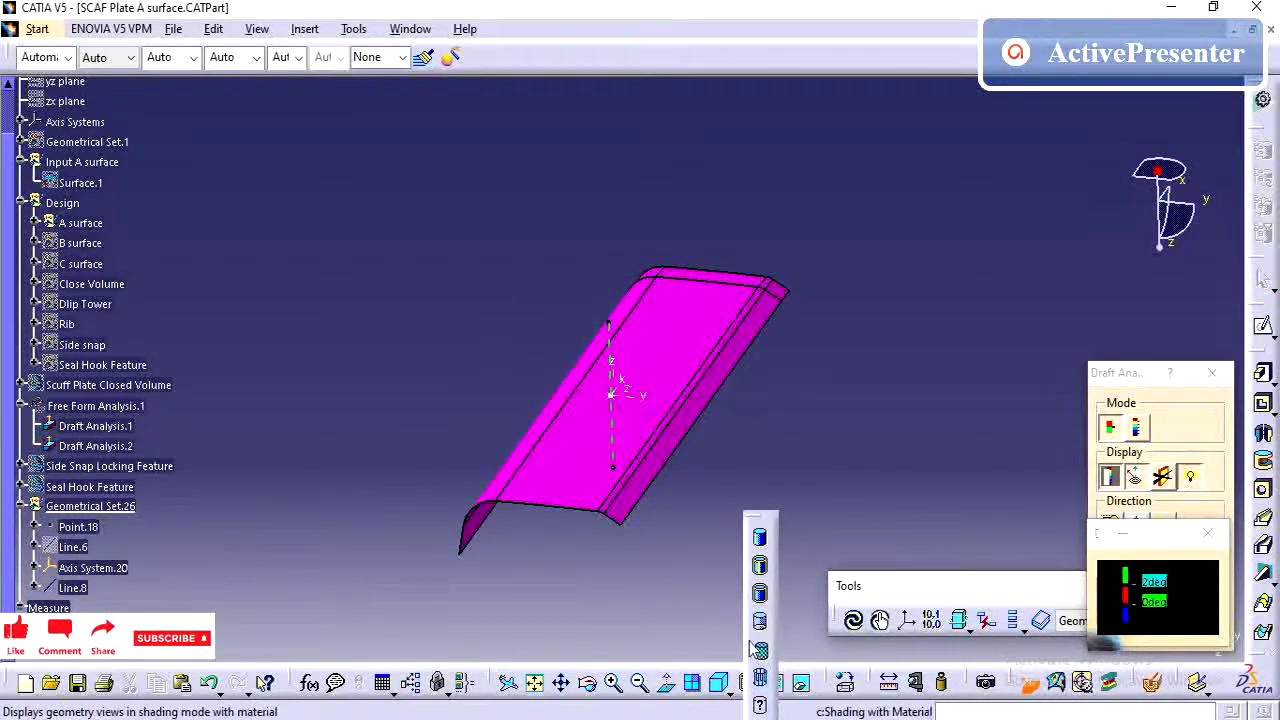
click(760, 640)
middle_drag(840, 352, 852, 368)
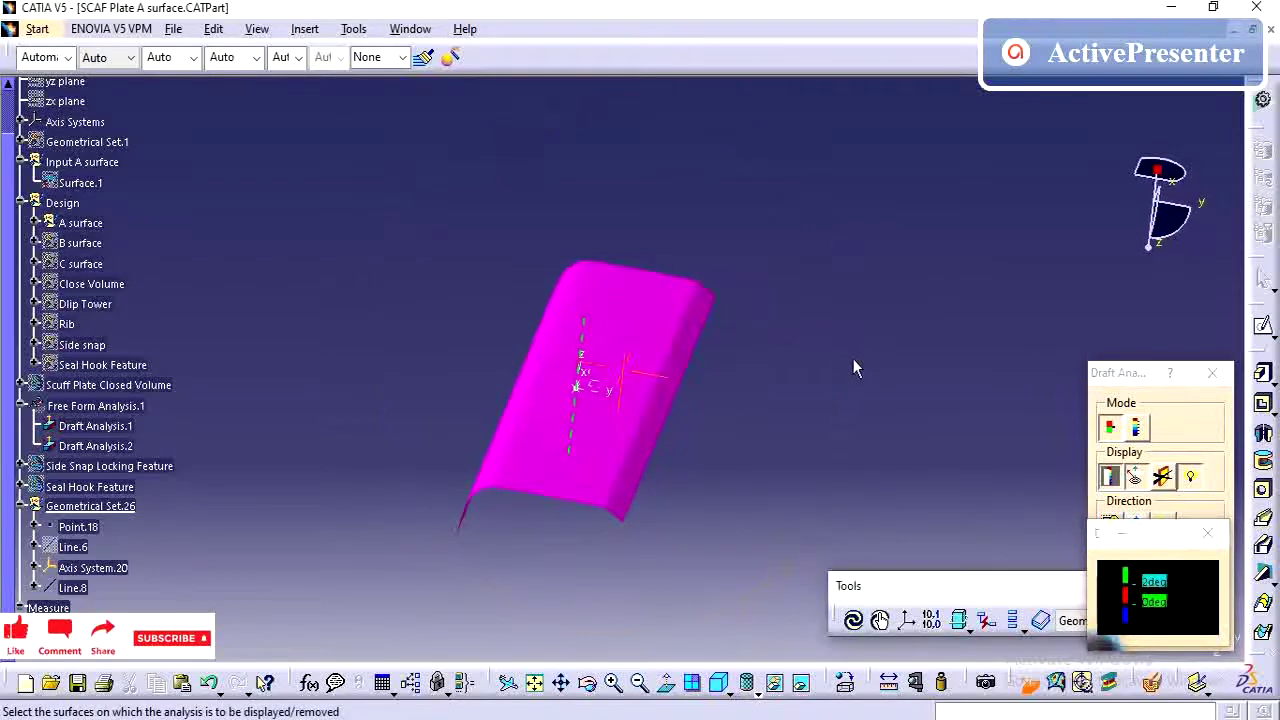
double_click(1158, 582)
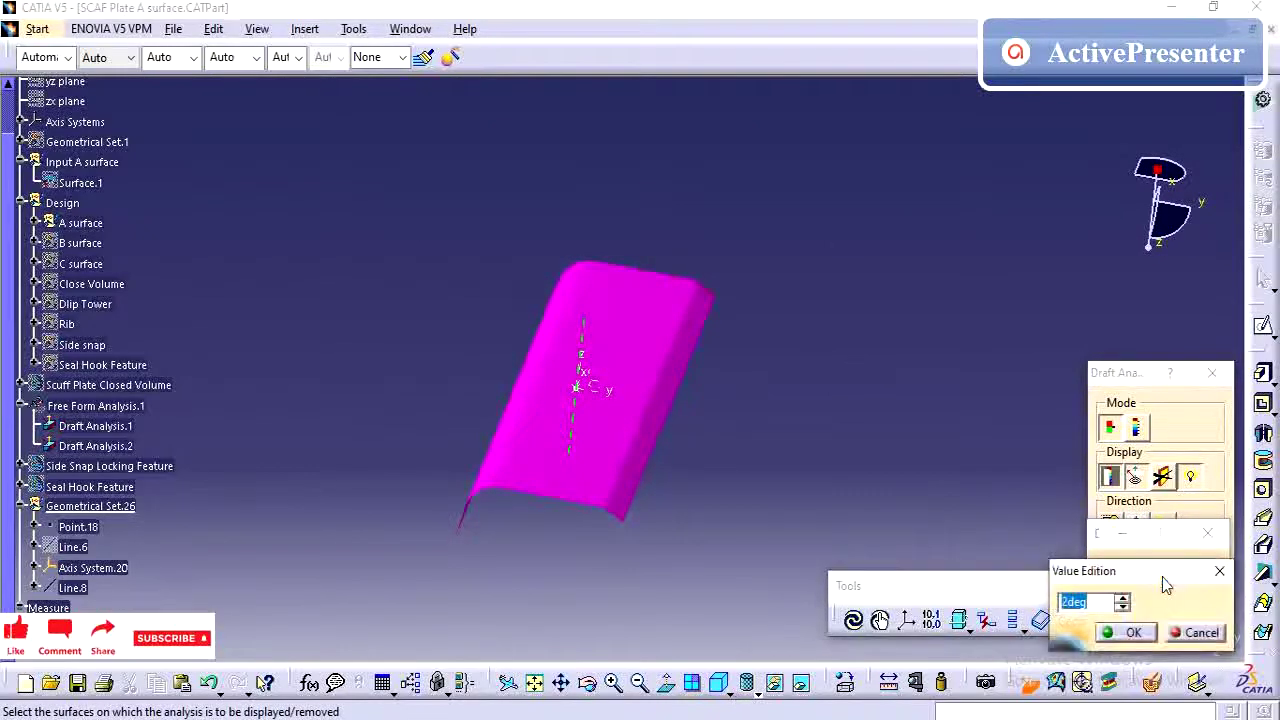
text(3)
click(1128, 632)
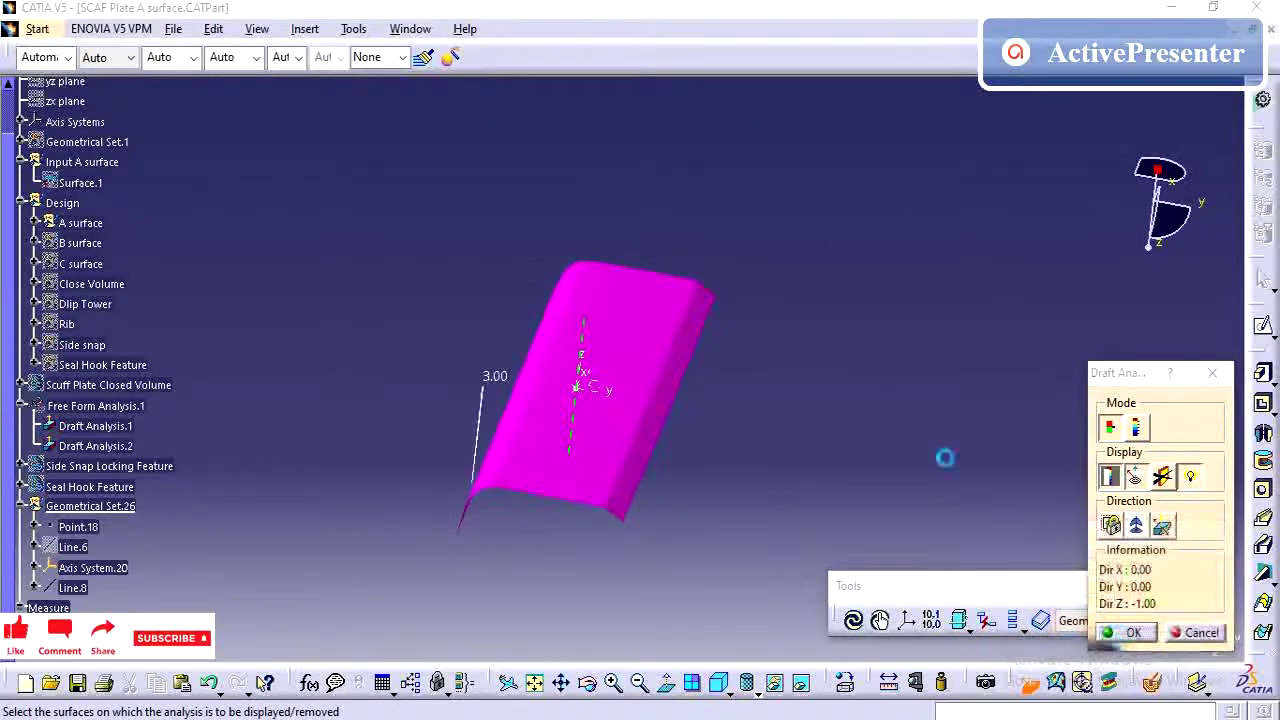
Place the compass on the axis line to set the draft direction along Z
mouse_move(766, 429)
middle_down()
mouse_move(737, 437)
mouse_move(747, 433)
middle_up()
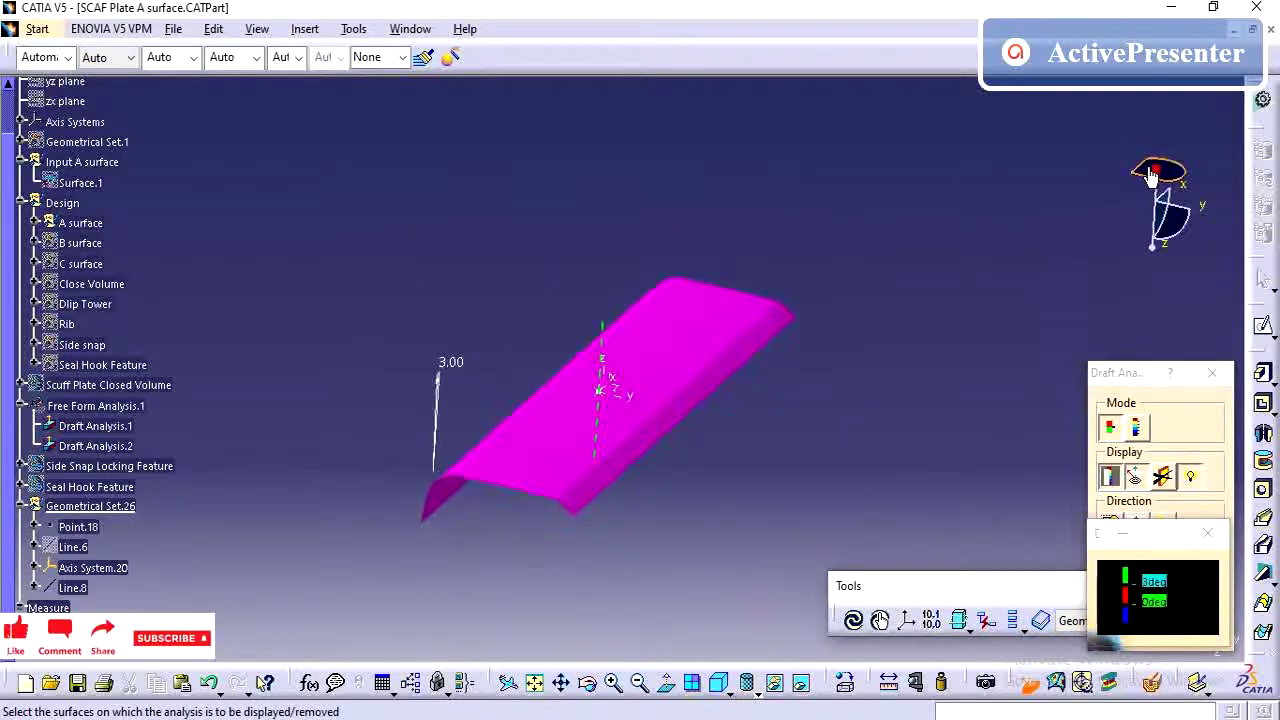
middle_drag(590, 394, 600, 440)
mouse_move(1141, 386)
mouse_down()
mouse_move(1074, 311)
mouse_move(1083, 289)
mouse_up()
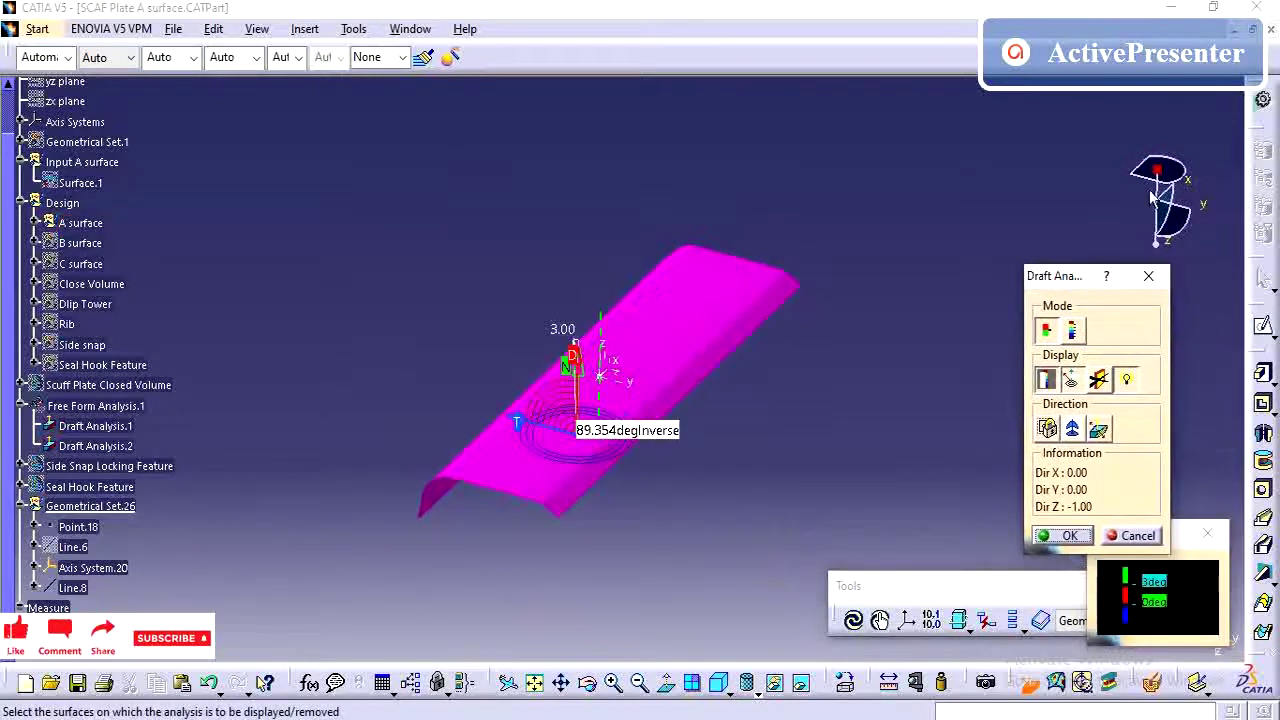
drag(1158, 165, 1158, 166)
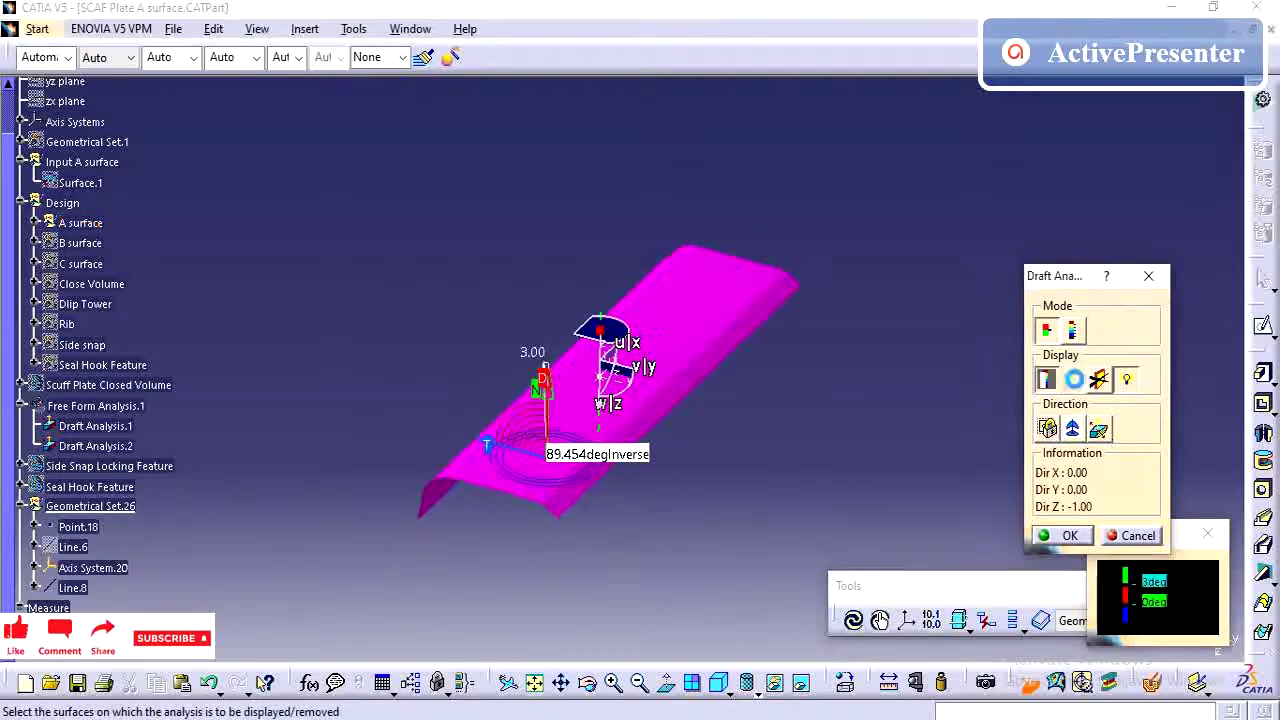
middle_drag(503, 480, 570, 262)
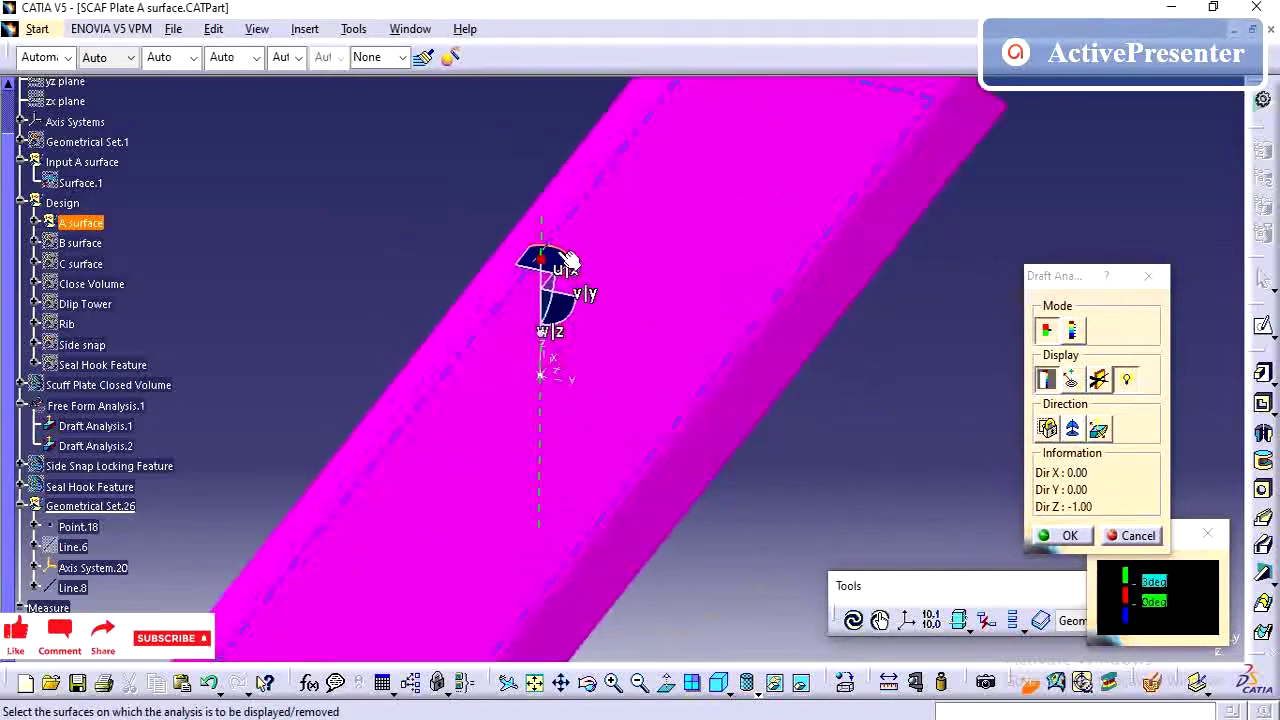
click(541, 262)
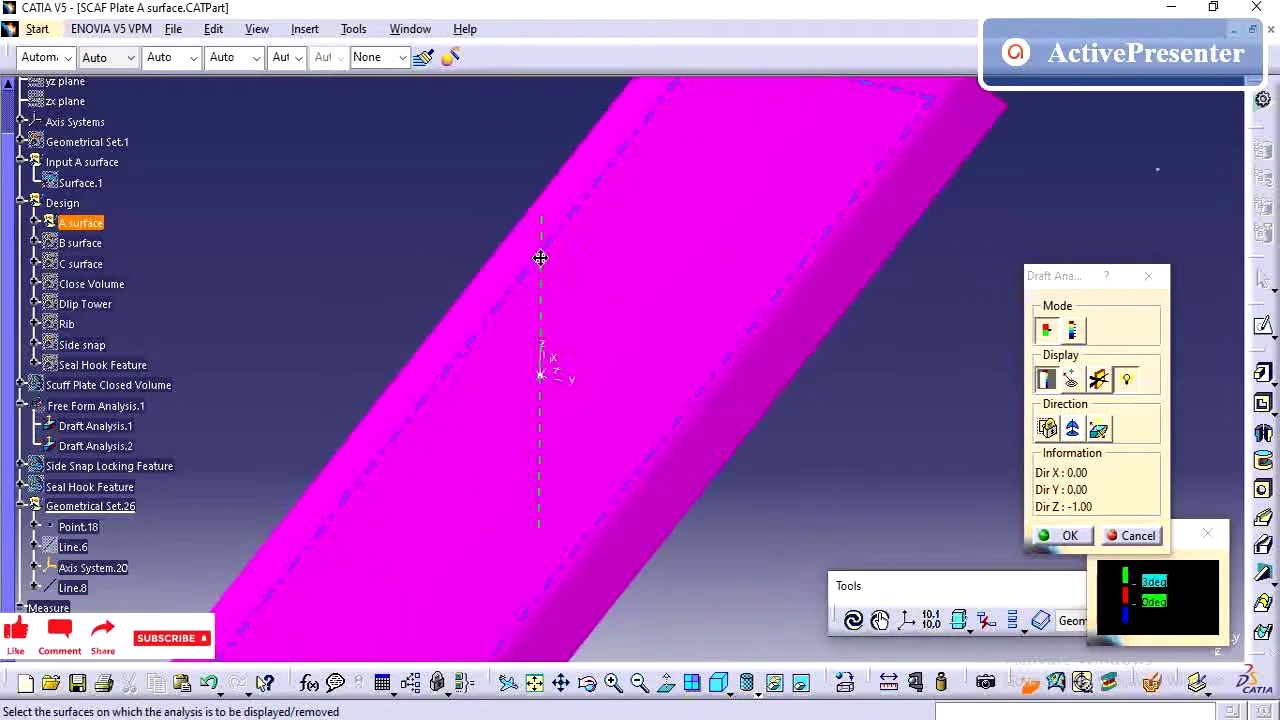
click(541, 409)
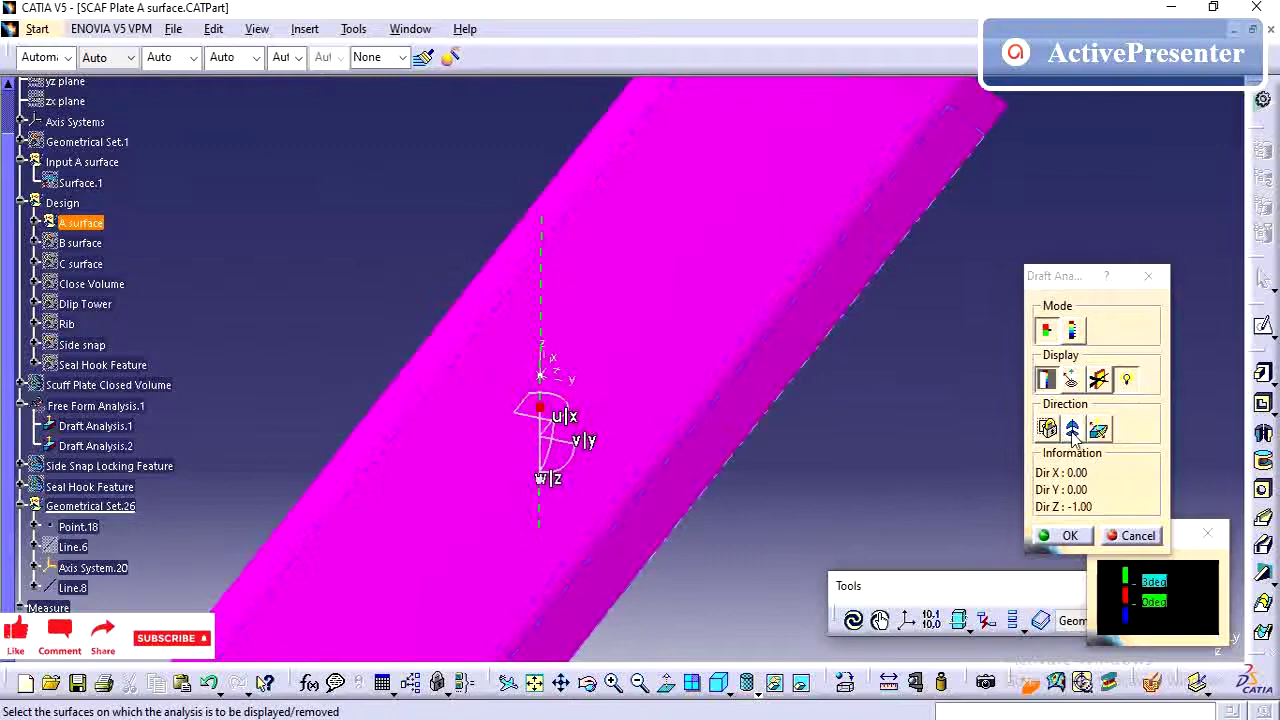
click(1072, 428)
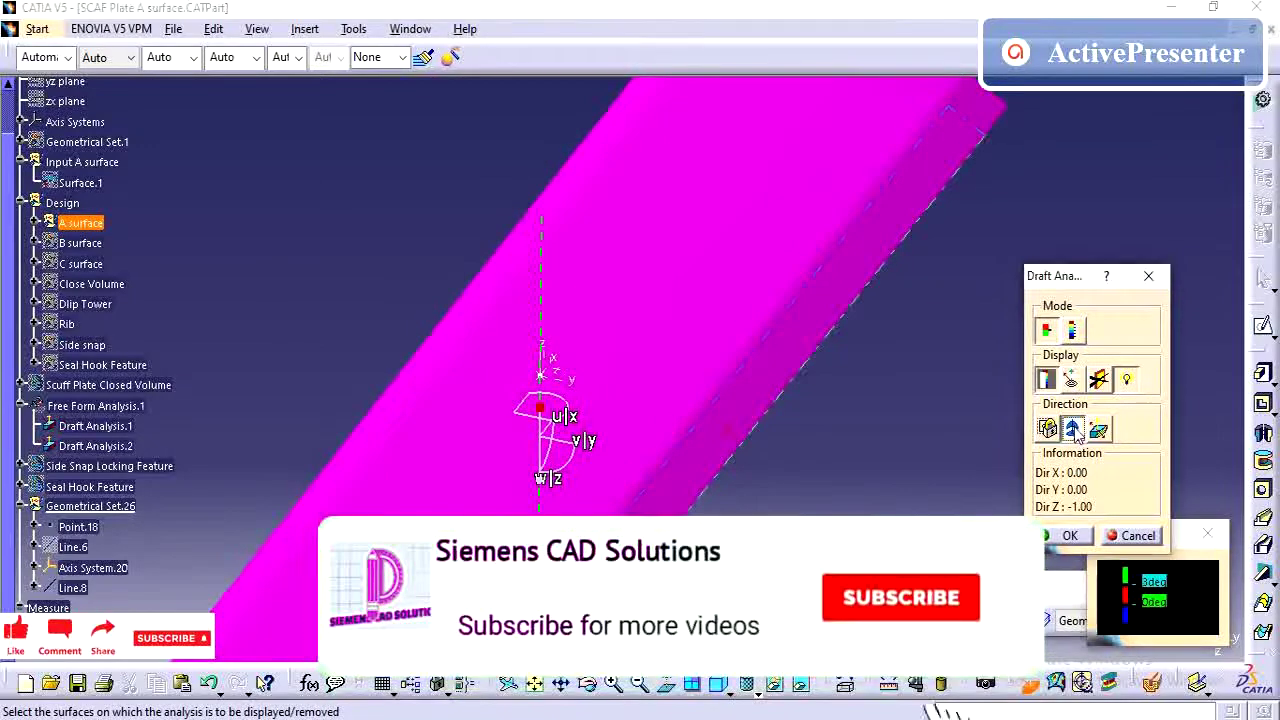
Apply the analysis to the A surface and accept Draft Analysis.2 along Dir Z -1.00
click(688, 340)
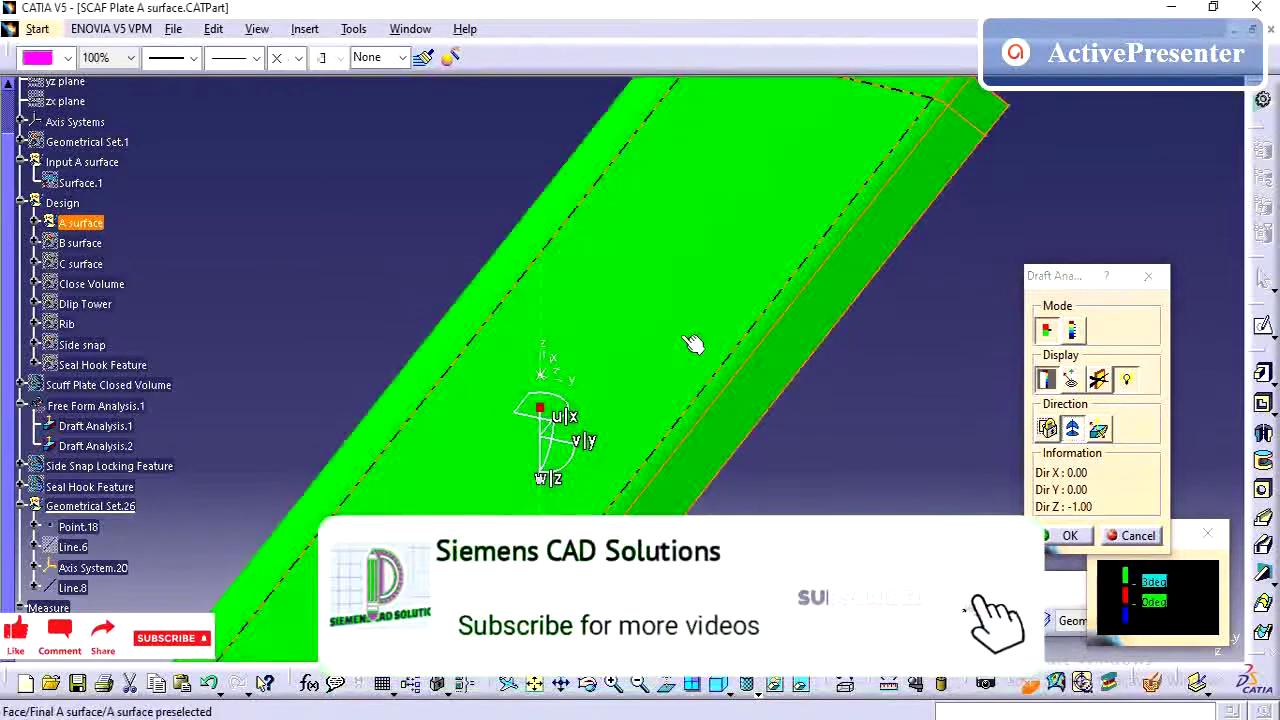
middle_drag(750, 367, 786, 371)
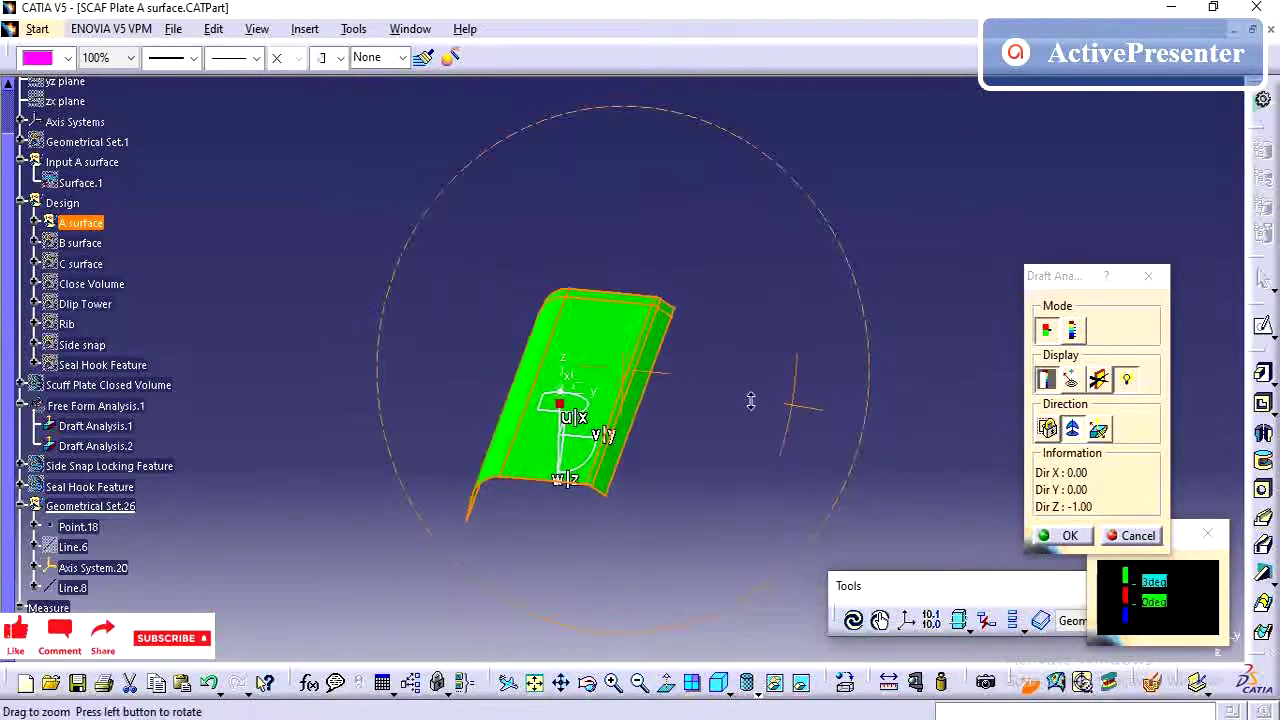
click(1098, 430)
click(1098, 430)
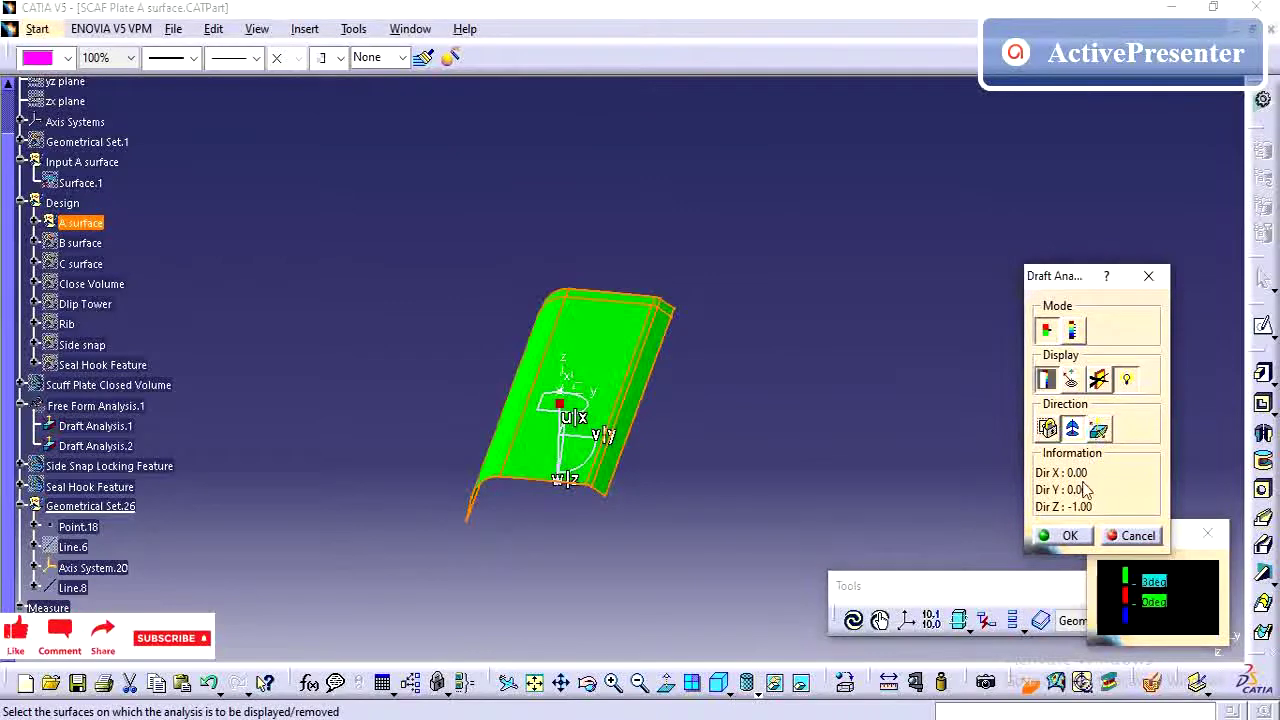
click(1070, 538)
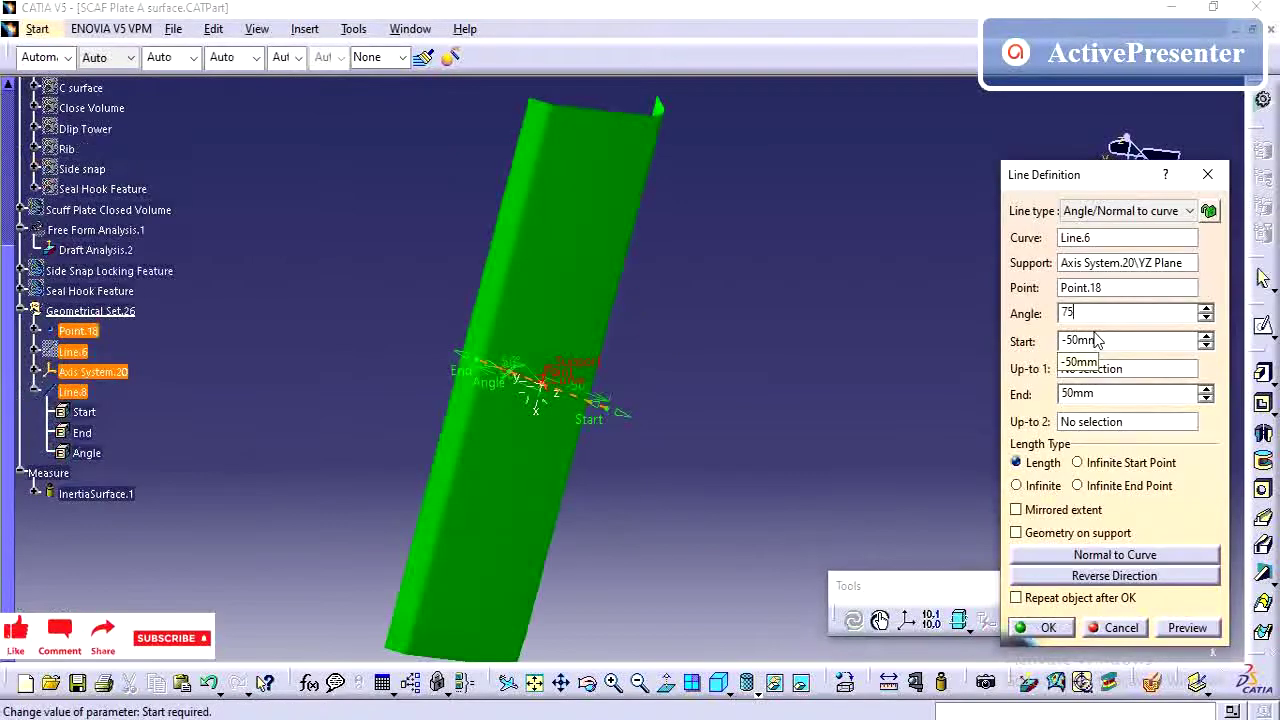
Confirm the line angle setting and delete Draft Analysis.2 from the tree
key(Return)
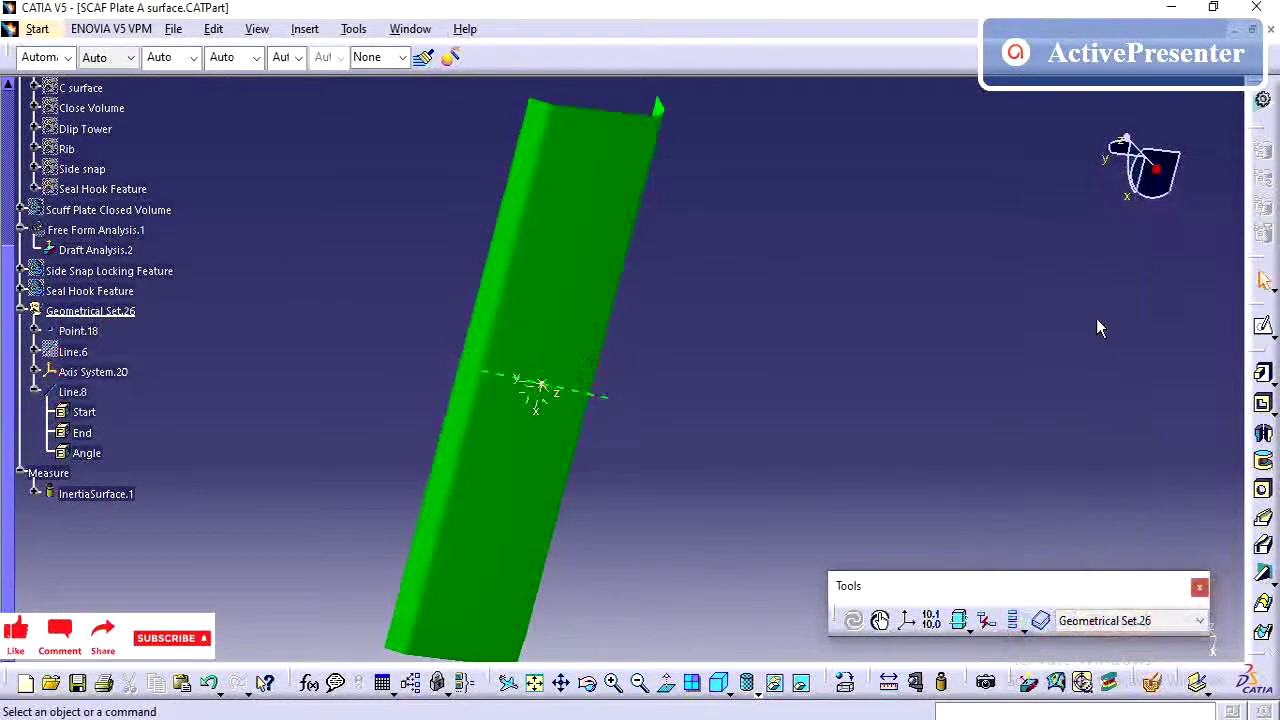
middle_drag(809, 460, 746, 429)
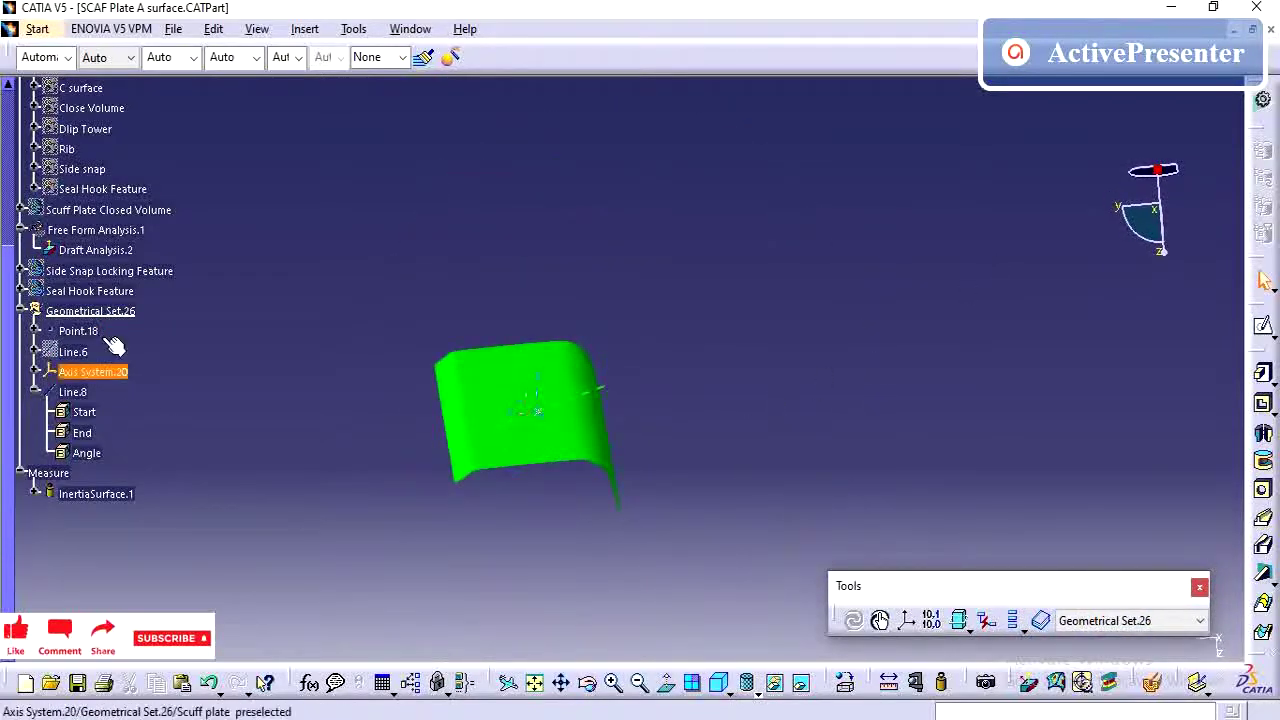
click(110, 250)
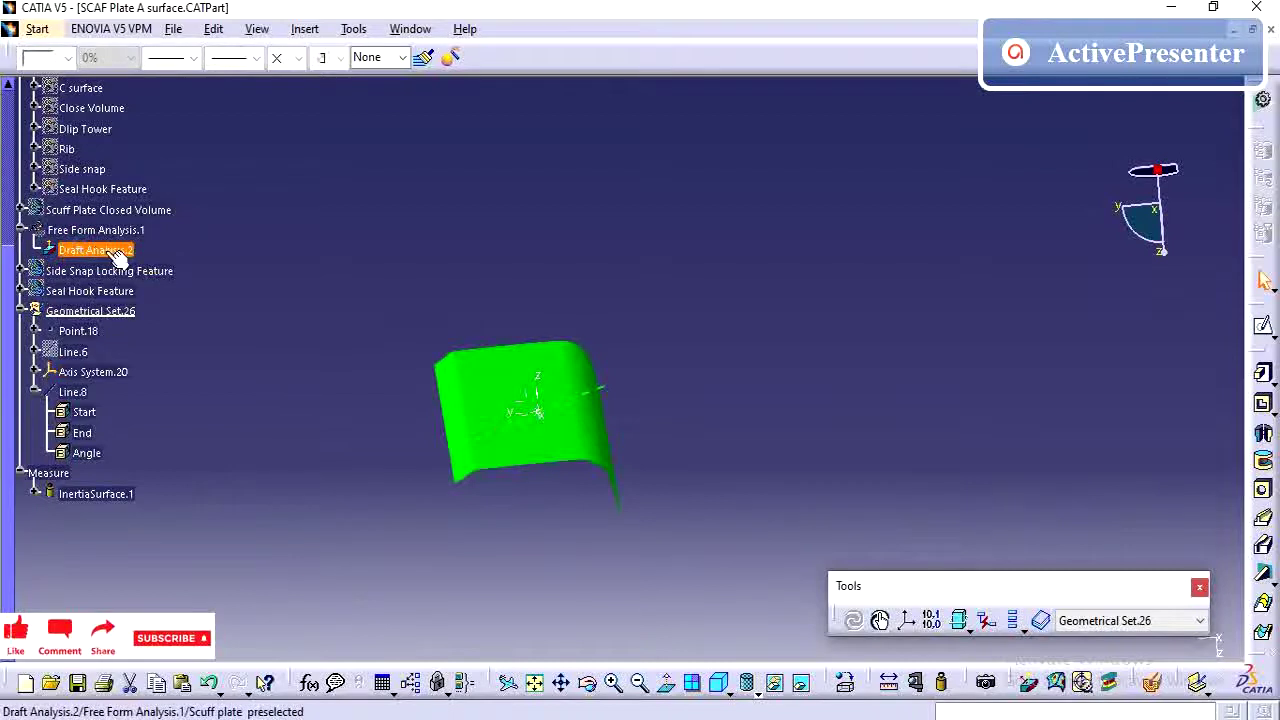
key(Delete)
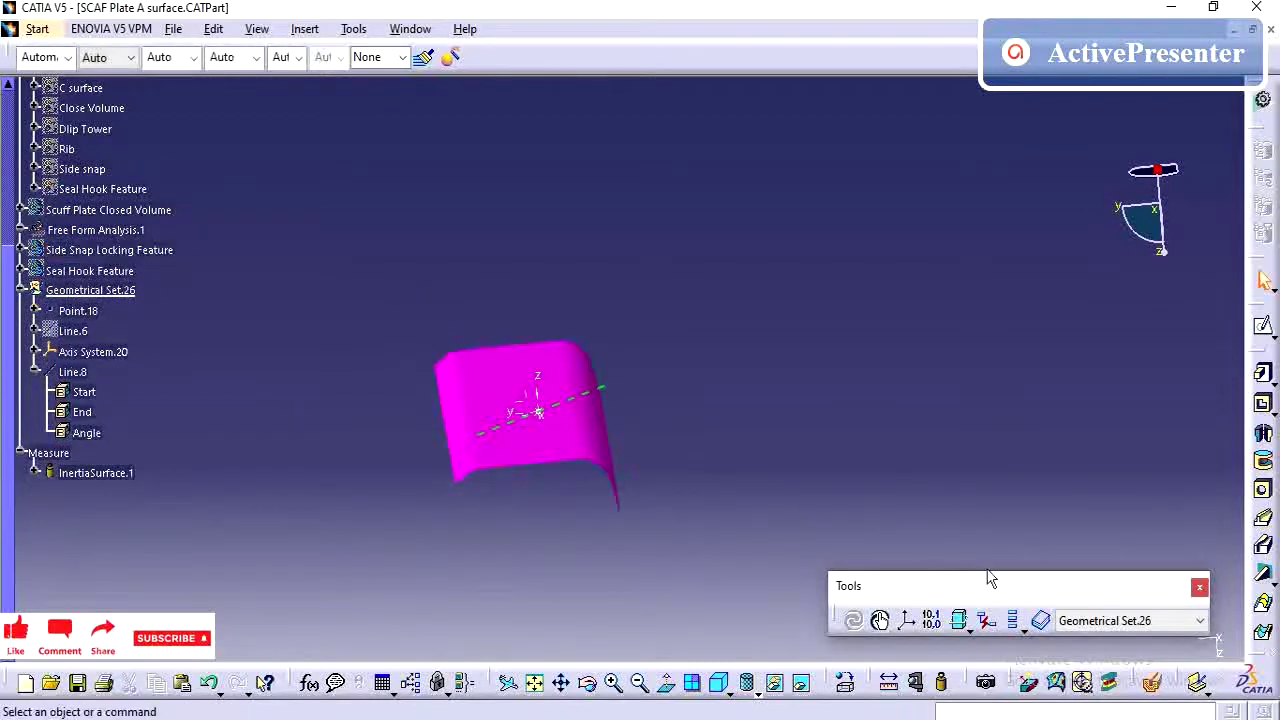
Create Draft Analysis.3 on the A surface with a compass-tilted direction (Dir Y -0.97, Dir Z -0.26)
click(1029, 682)
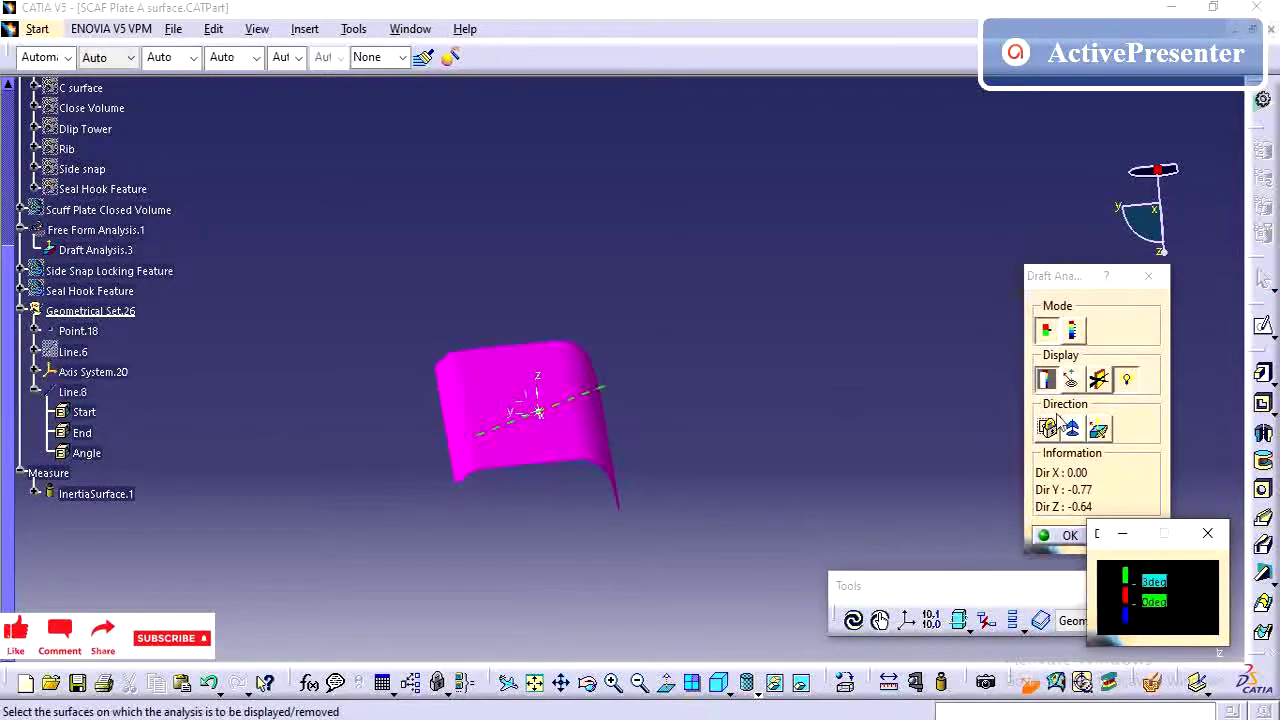
click(1157, 170)
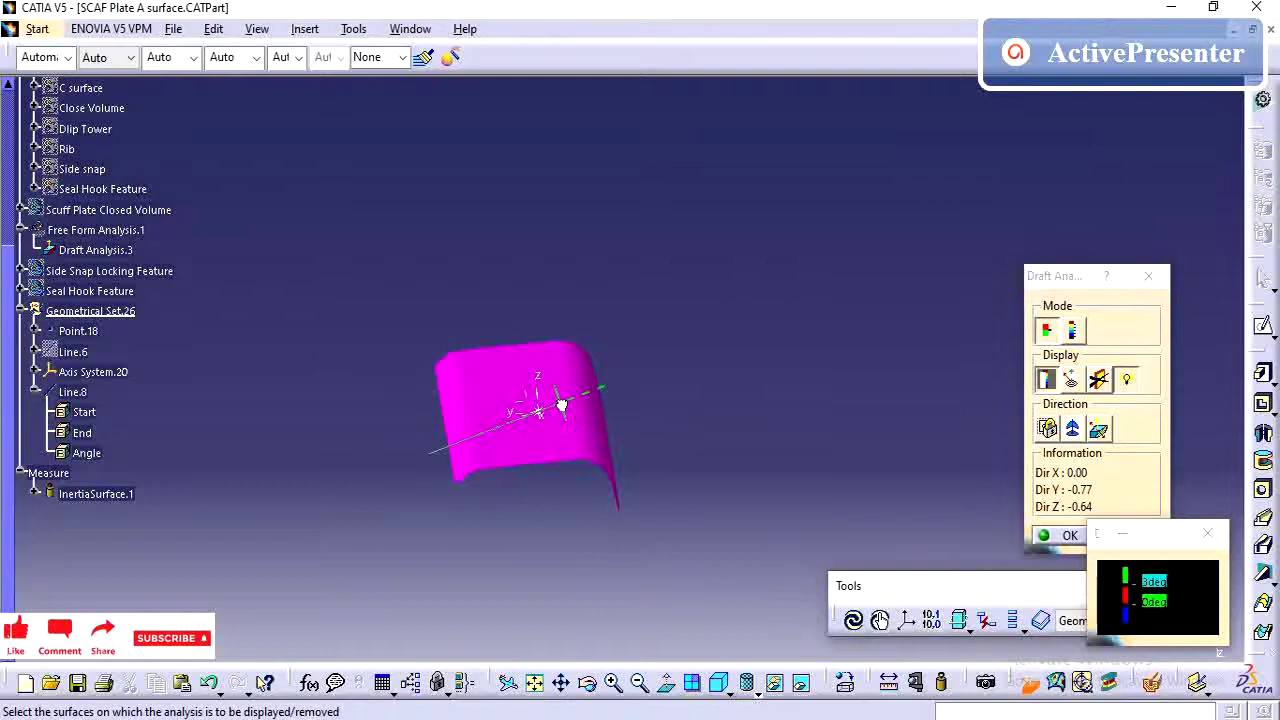
mouse_move(562, 405)
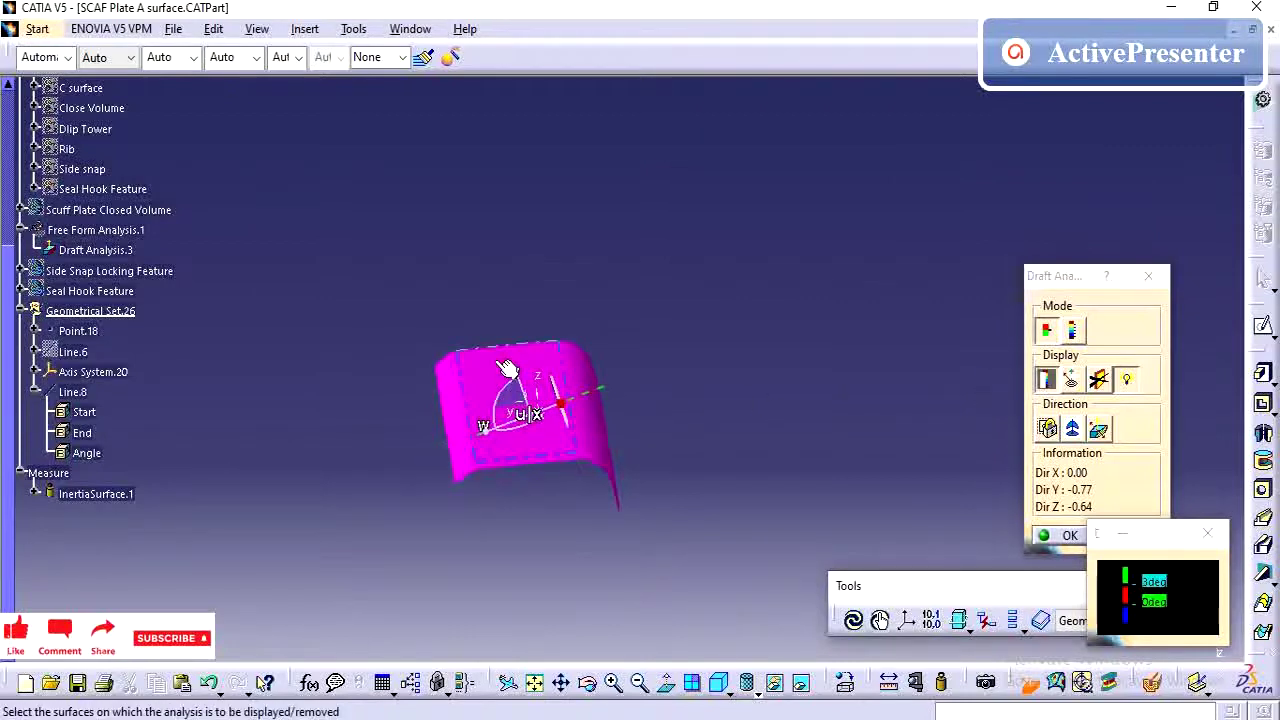
click(1073, 429)
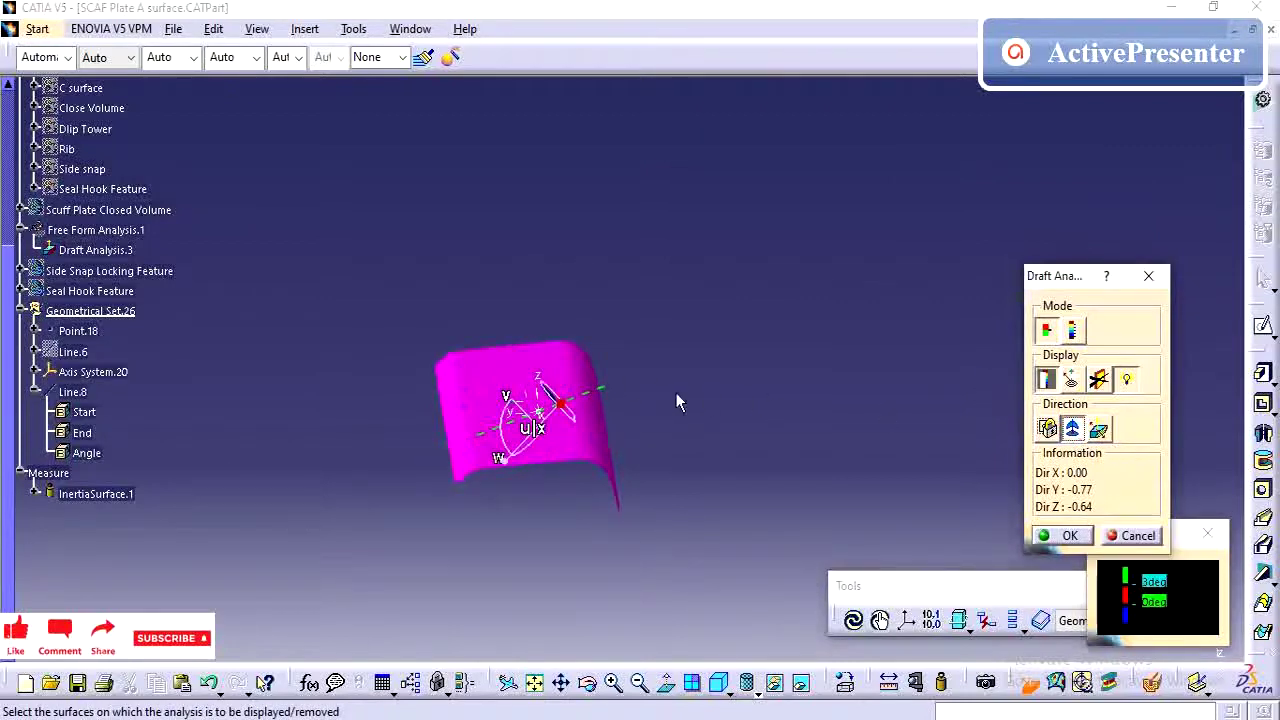
click(560, 401)
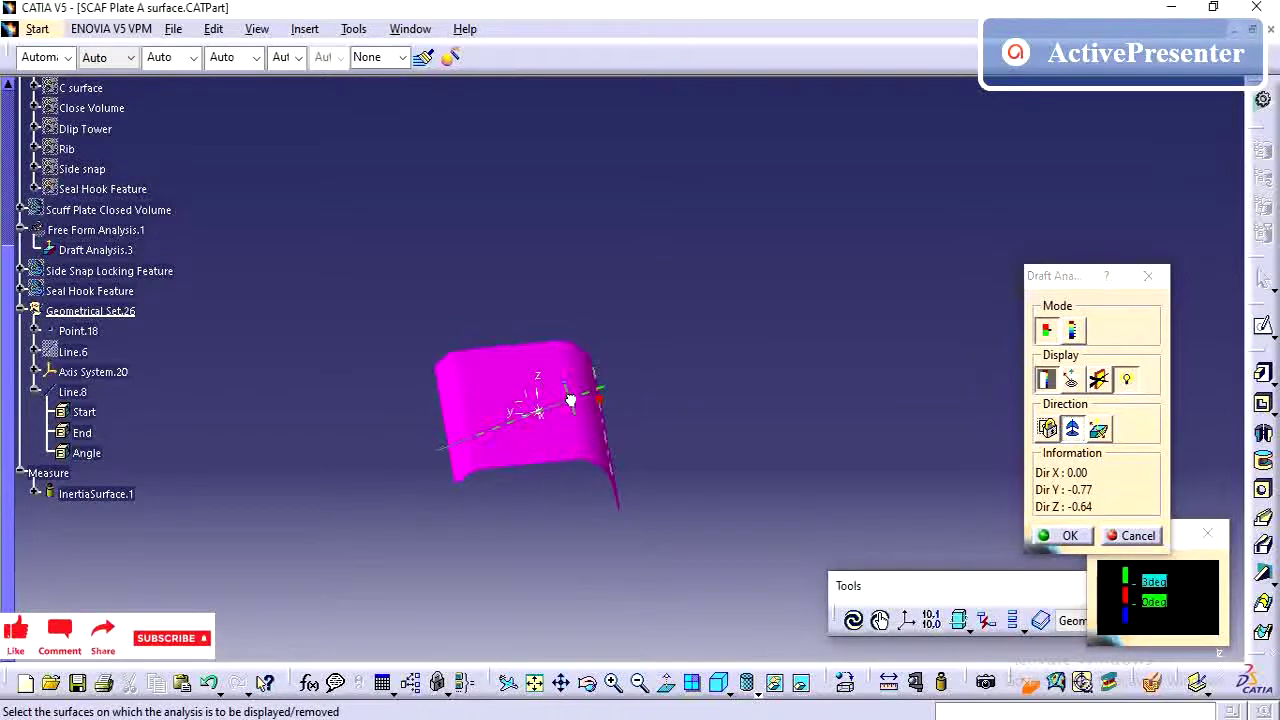
click(488, 383)
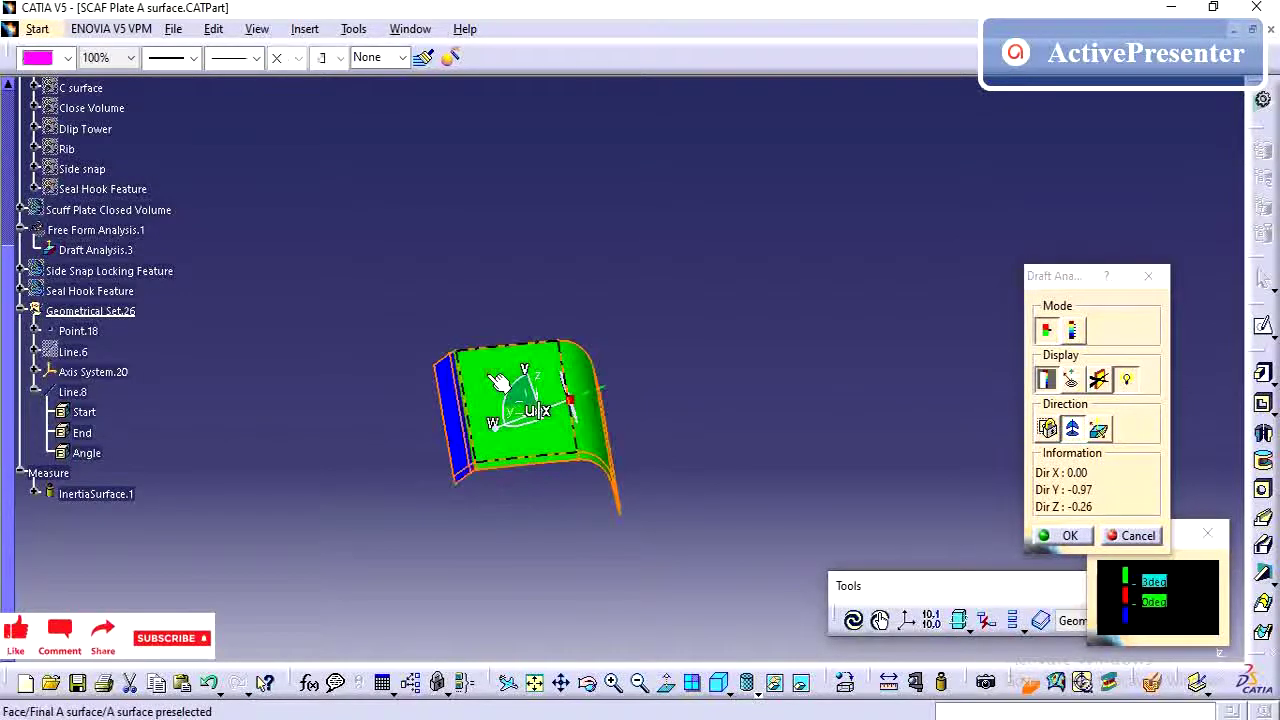
middle_drag(500, 390, 751, 563)
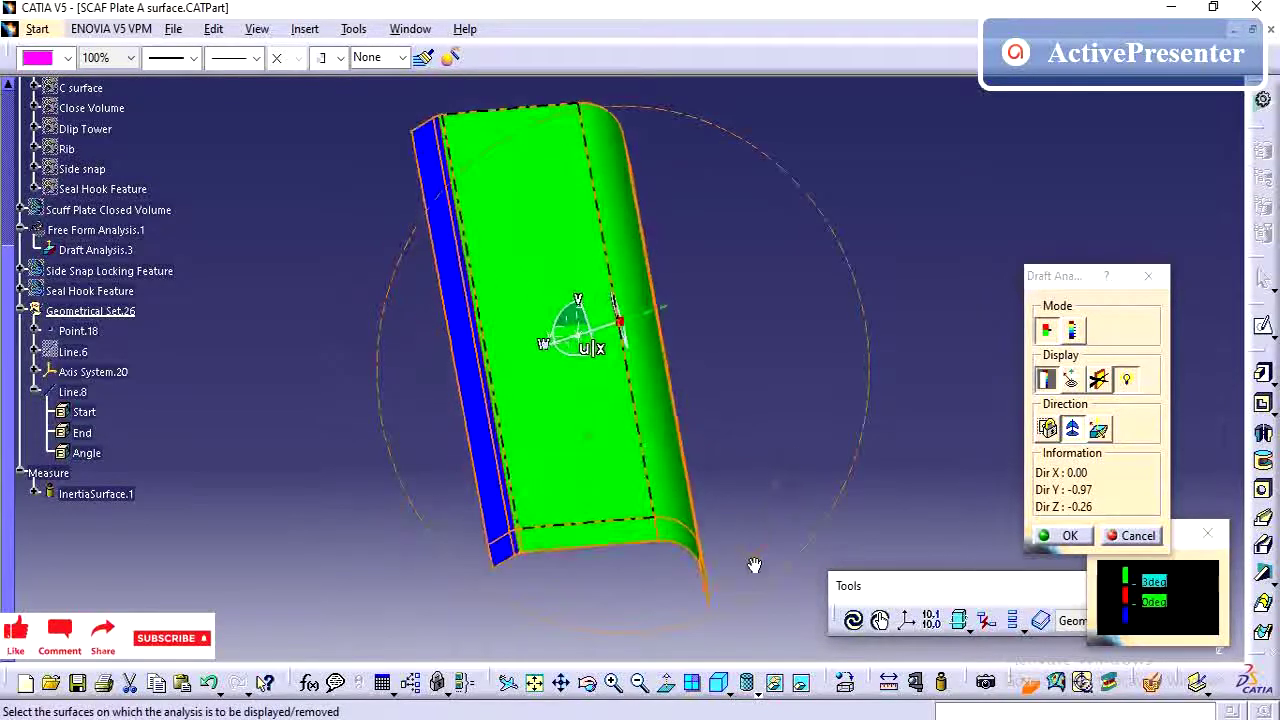
click(1068, 536)
middle_drag(834, 440, 666, 314)
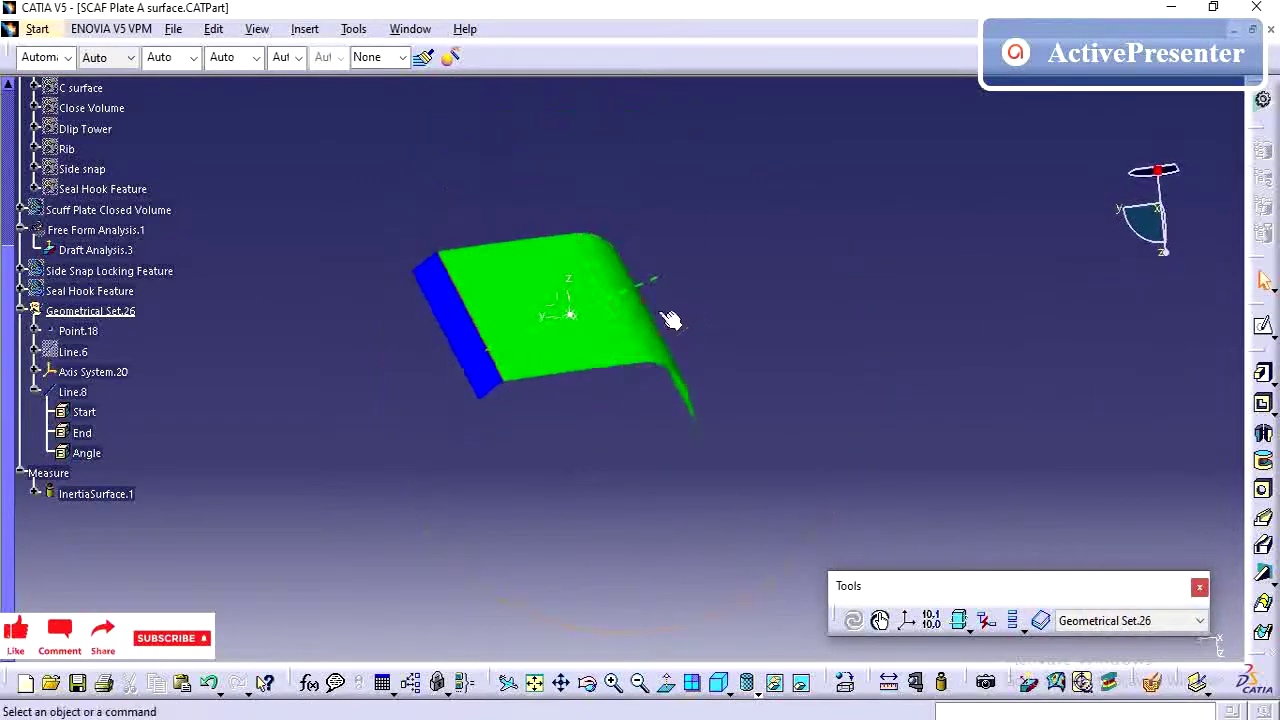
Redefine Line.8 with a 90deg angle instead of 75deg, then bring up Draft Analysis.3's options
middle_drag(623, 366, 674, 400)
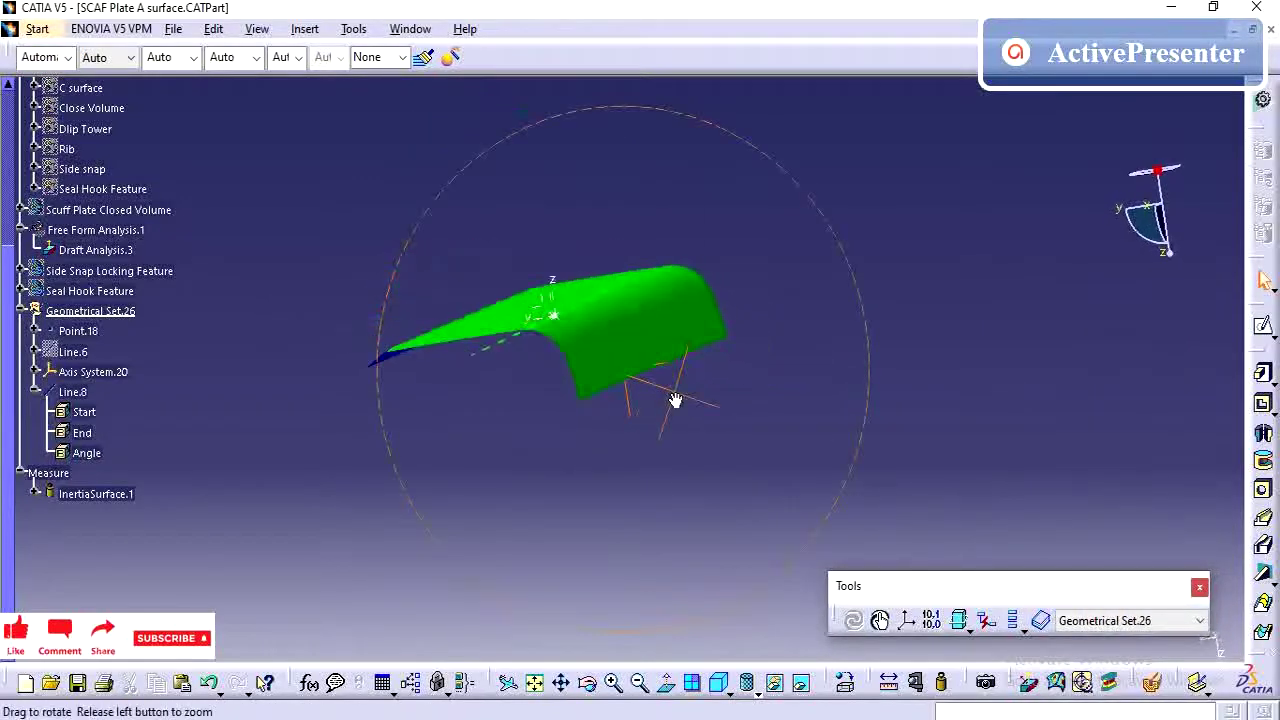
double_click(72, 391)
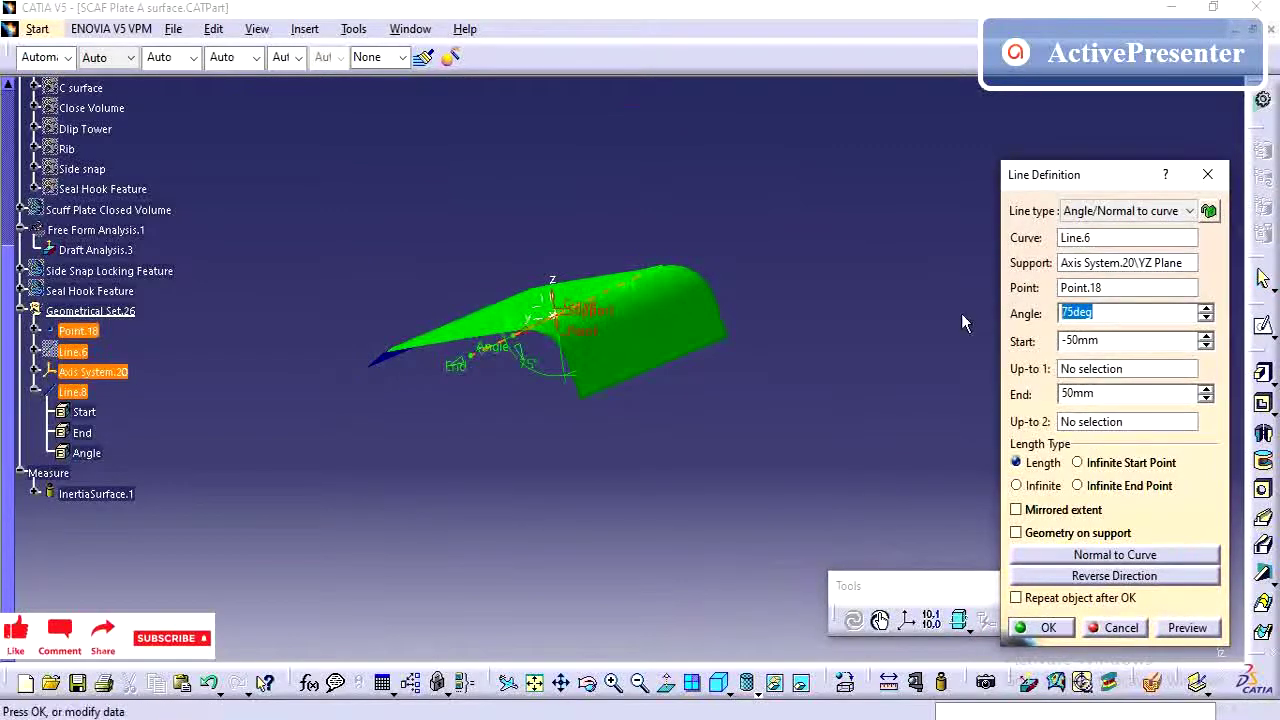
text(90)
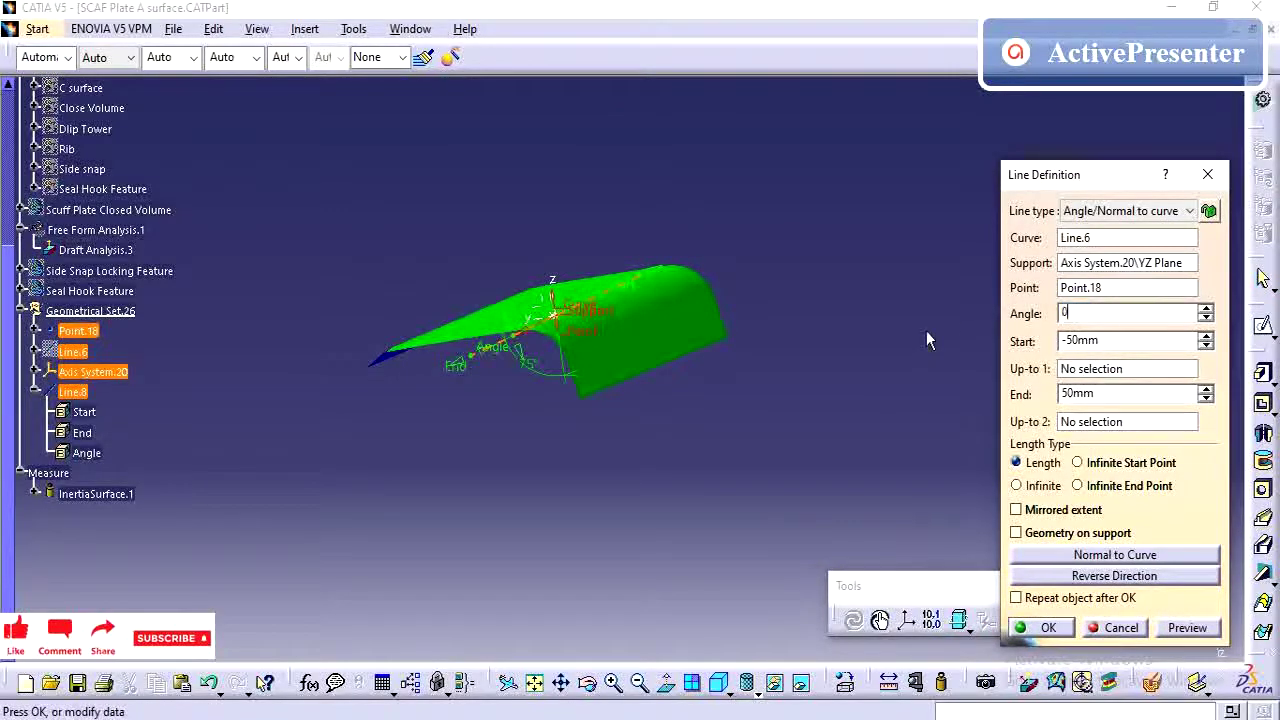
key(Return)
middle_drag(744, 367, 805, 440)
right_click(76, 250)
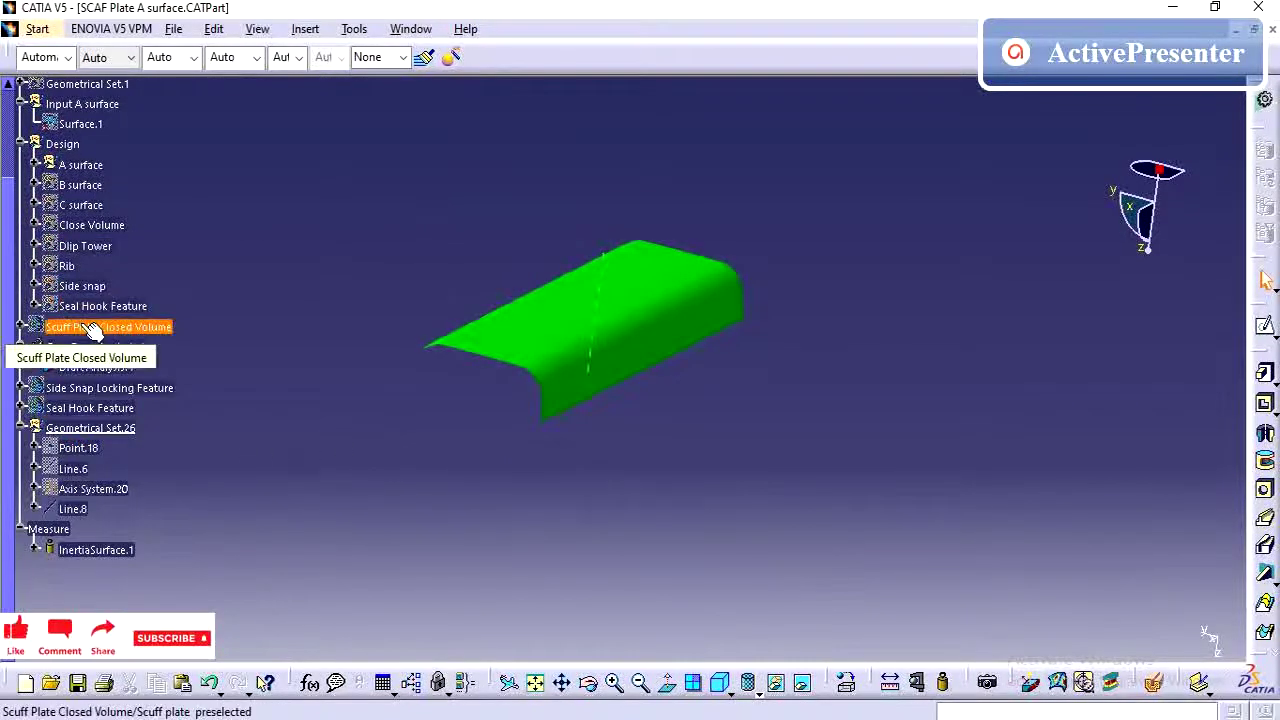
Hide the Design body and show the Scuff Plate Closed Volume
right_click(66, 144)
click(112, 203)
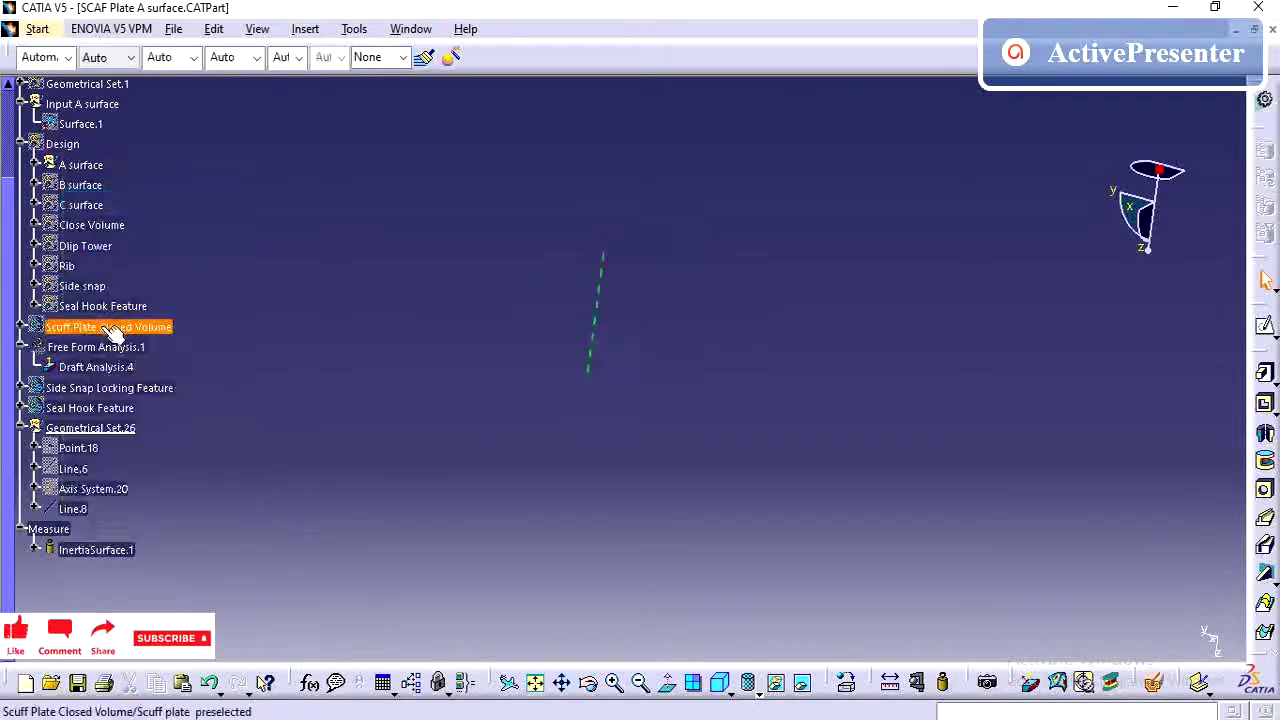
right_click(105, 326)
click(178, 375)
middle_drag(403, 363, 857, 300)
Apply Draft Analysis.4 to the Scuff Plate Closed Volume and inspect the ribs close up
double_click(95, 367)
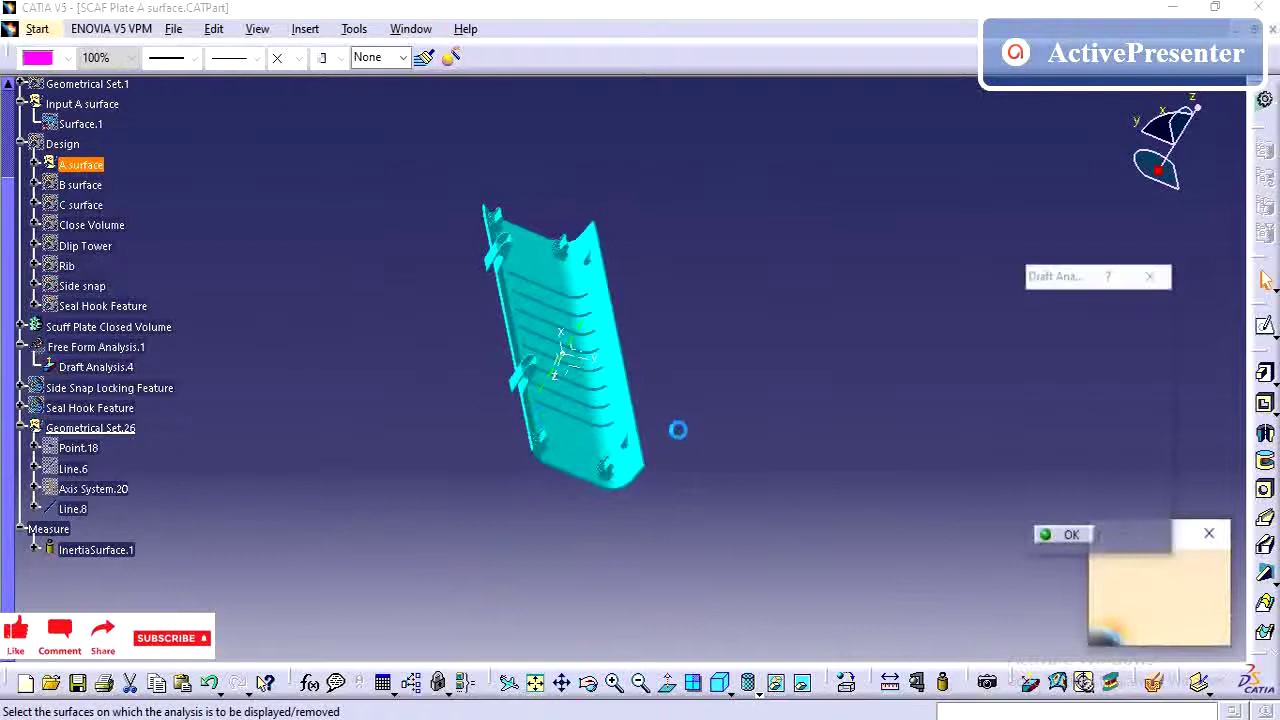
middle_drag(678, 430, 693, 392)
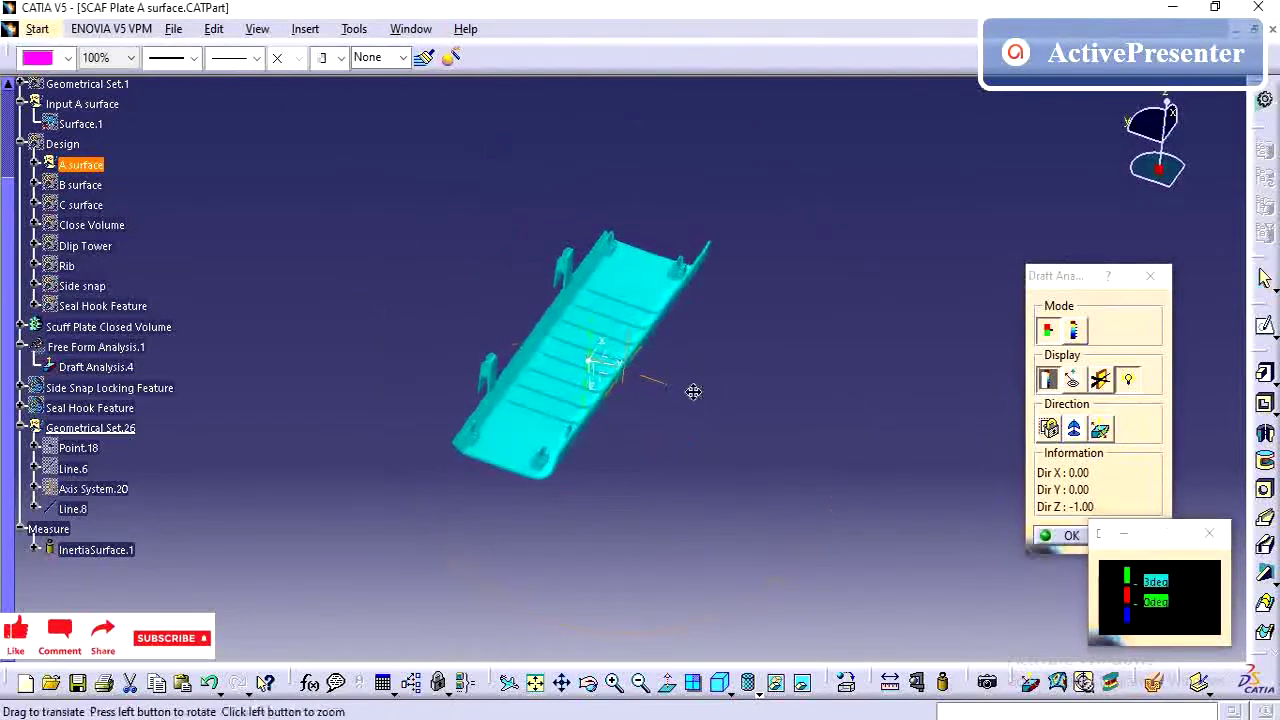
click(619, 438)
middle_drag(476, 445, 563, 436)
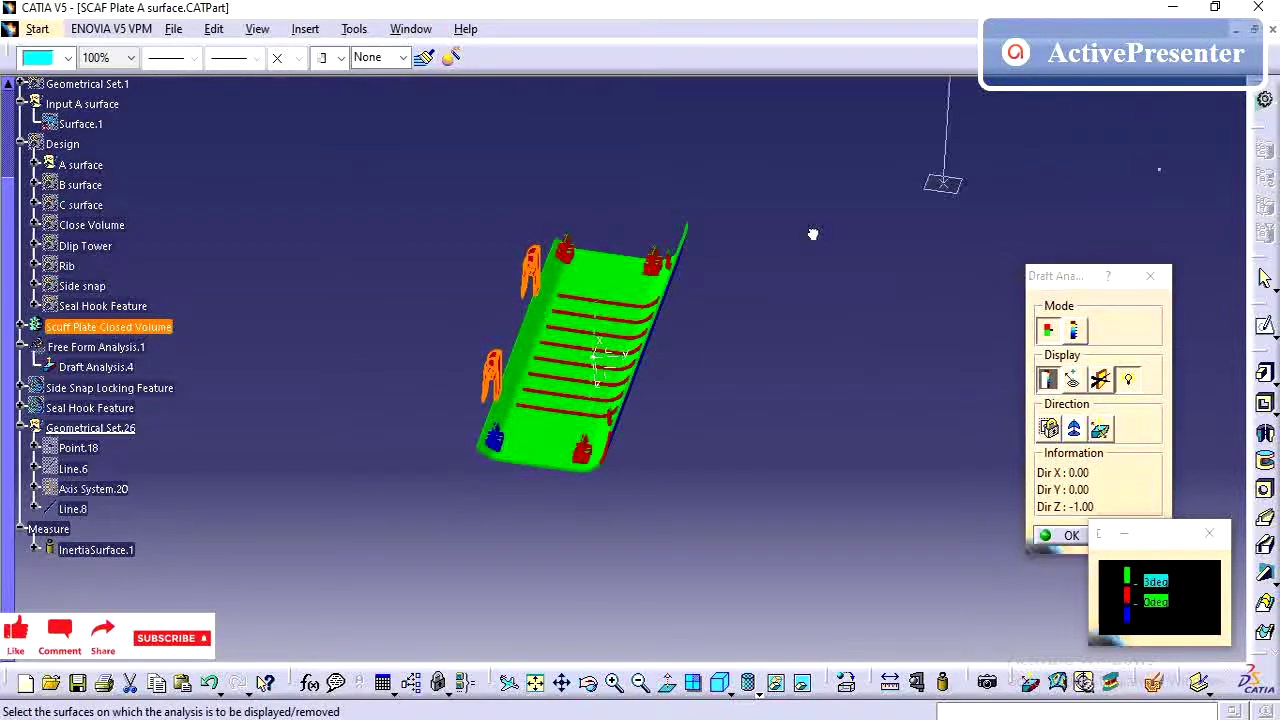
middle_drag(593, 330, 590, 378)
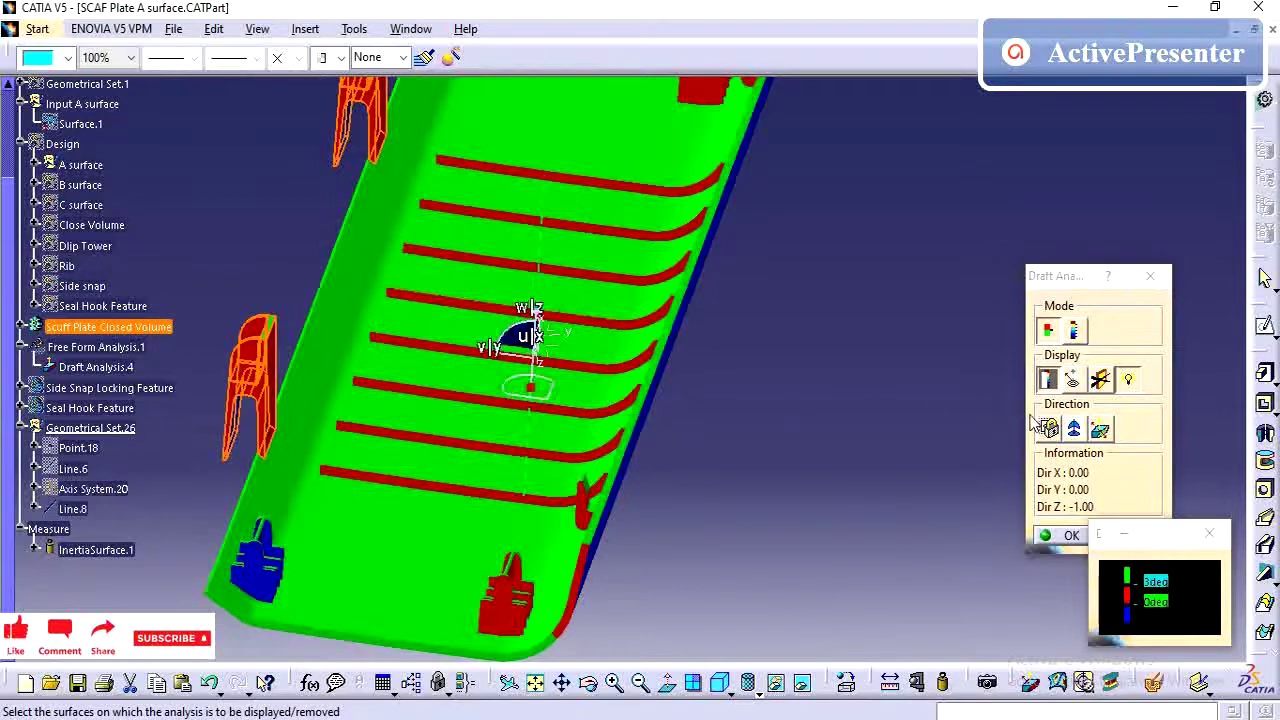
Take the draft direction from the compass and change the colour-scale limit from 3deg to 0.49deg
click(1074, 429)
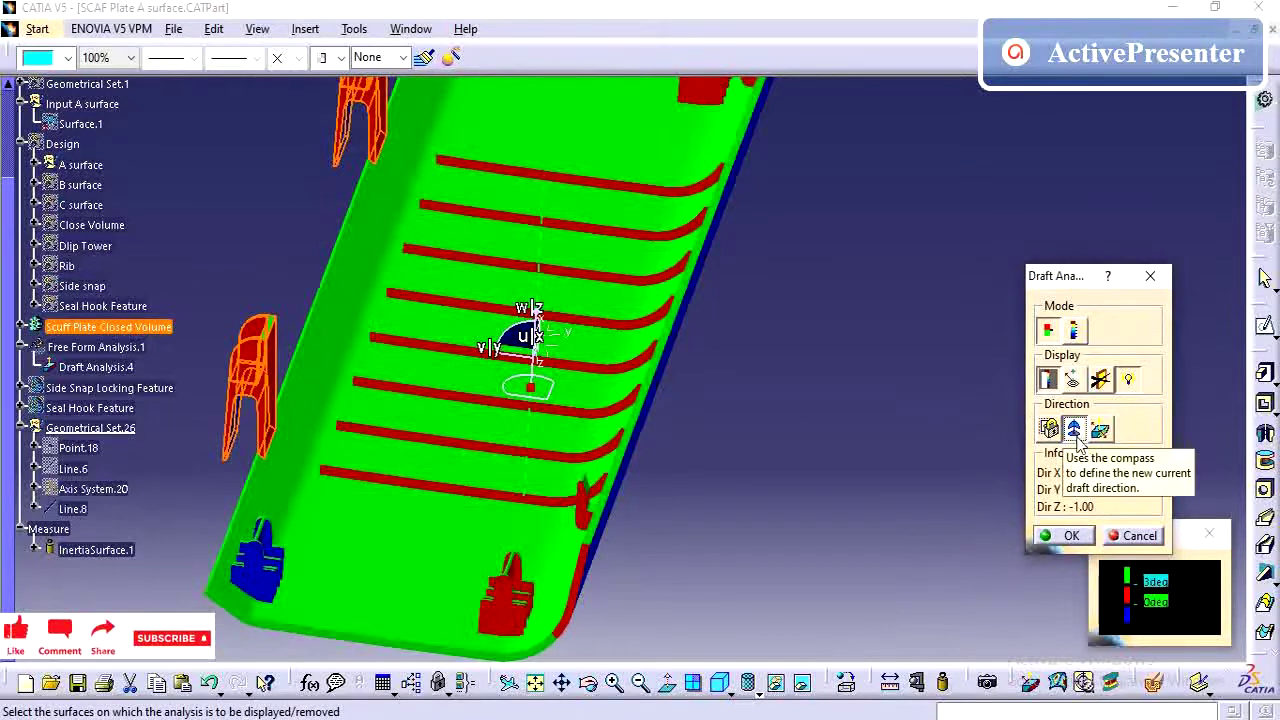
double_click(1160, 586)
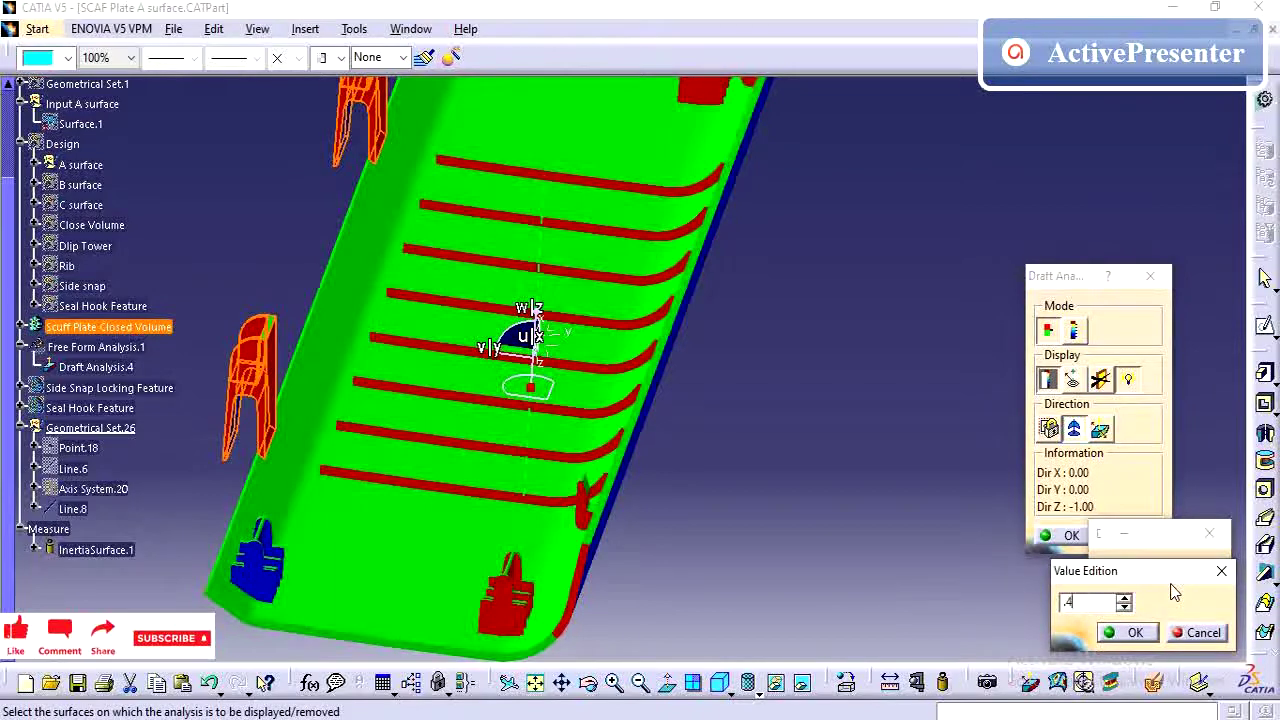
key(Return)
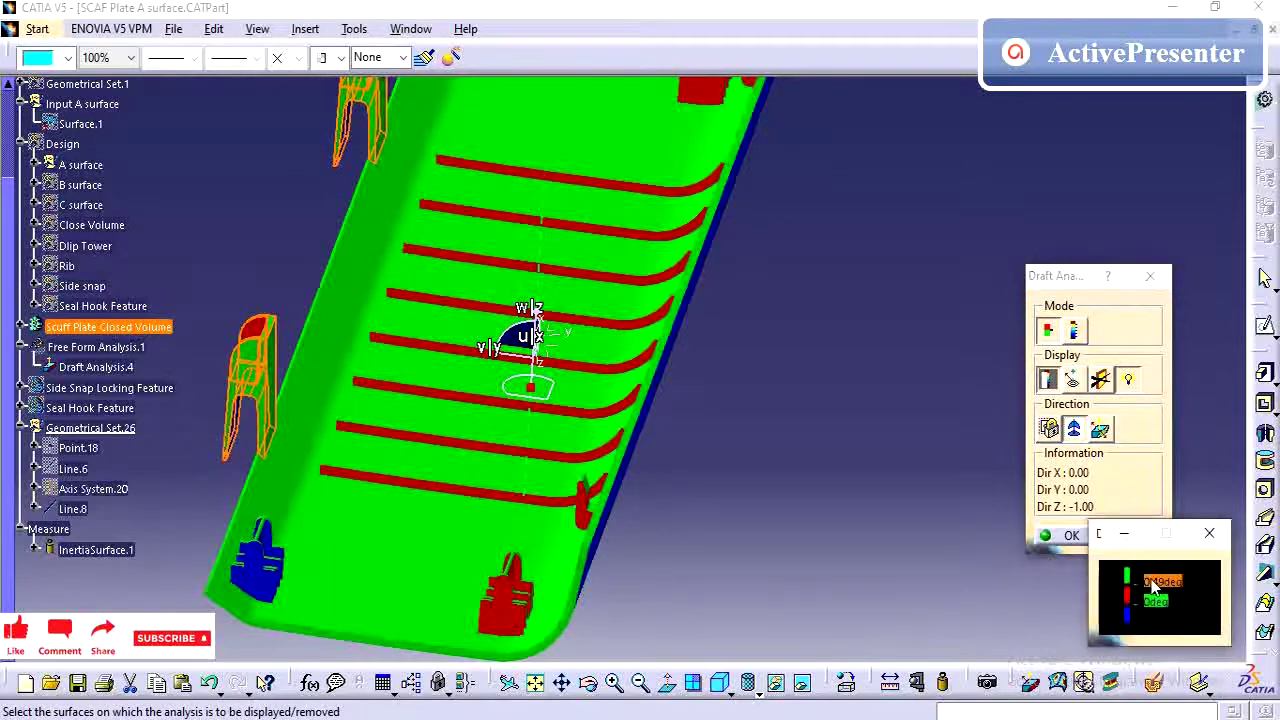
middle_drag(538, 450, 463, 416)
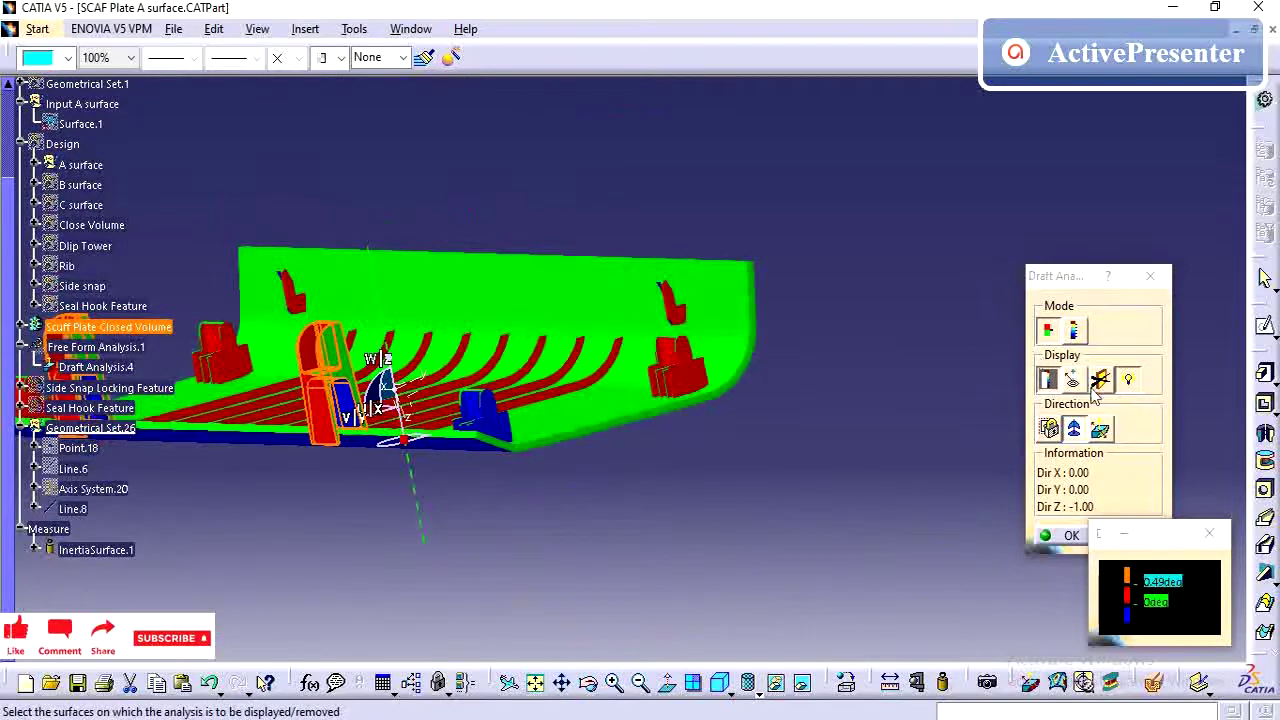
middle_drag(668, 462, 698, 235)
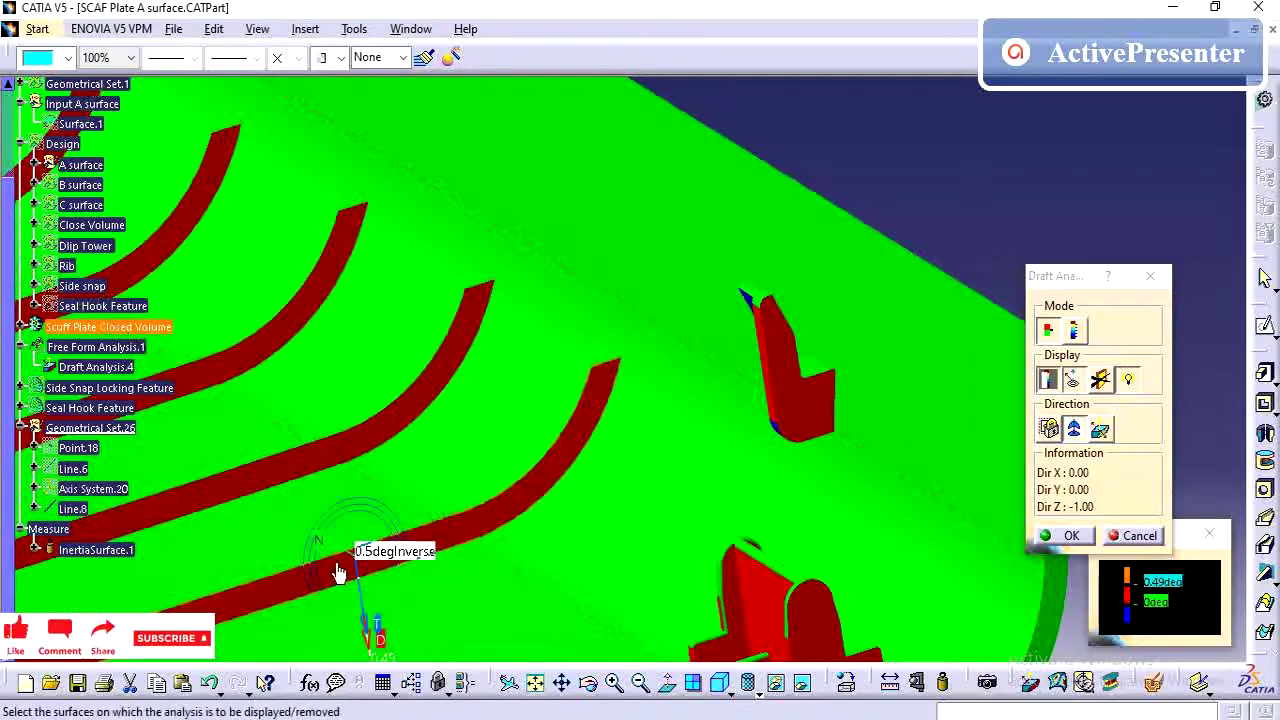
Lower the colour-scale limit from 0.49deg to 0.45deg
double_click(1165, 583)
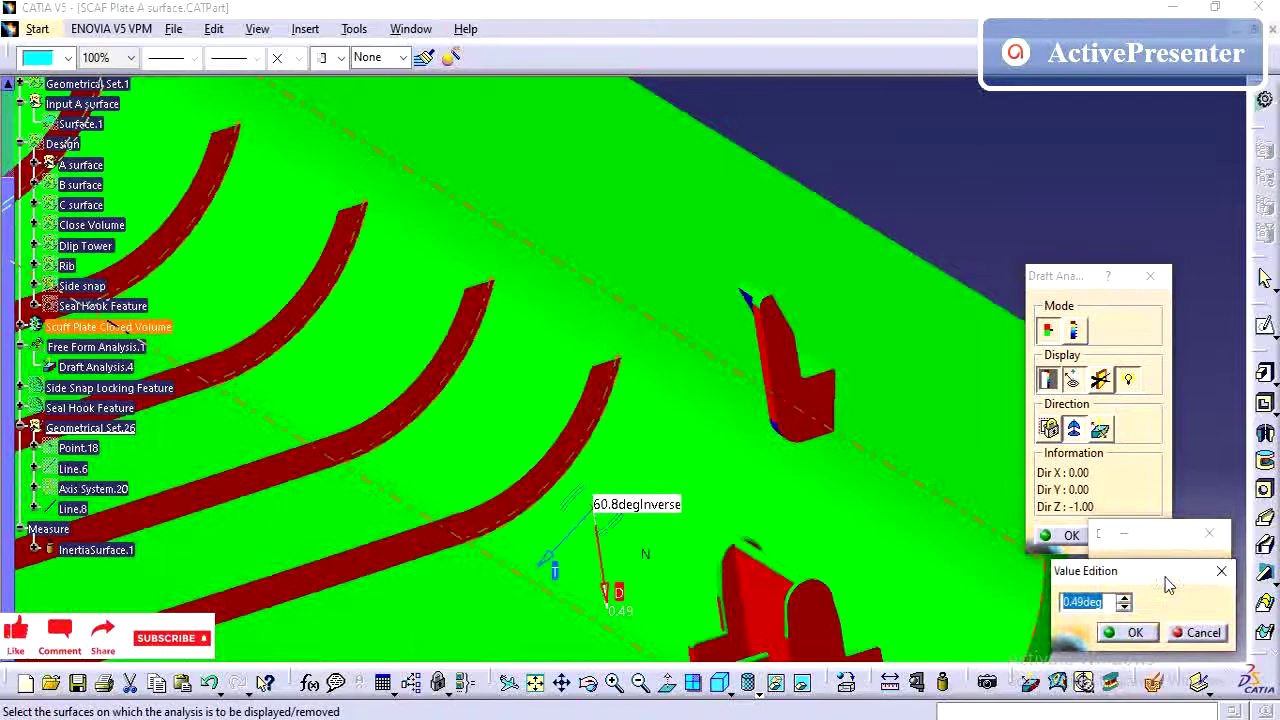
key(BackSpace)
text(.45)
key(Return)
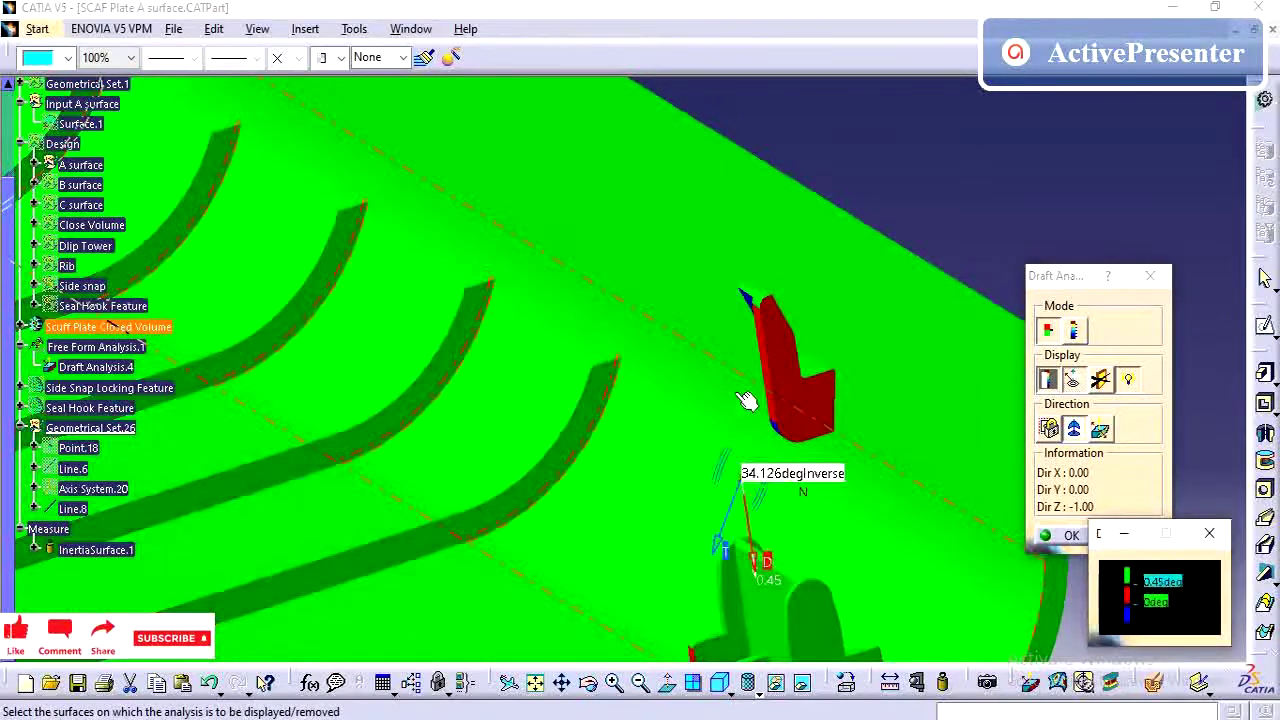
middle_drag(752, 480, 638, 300)
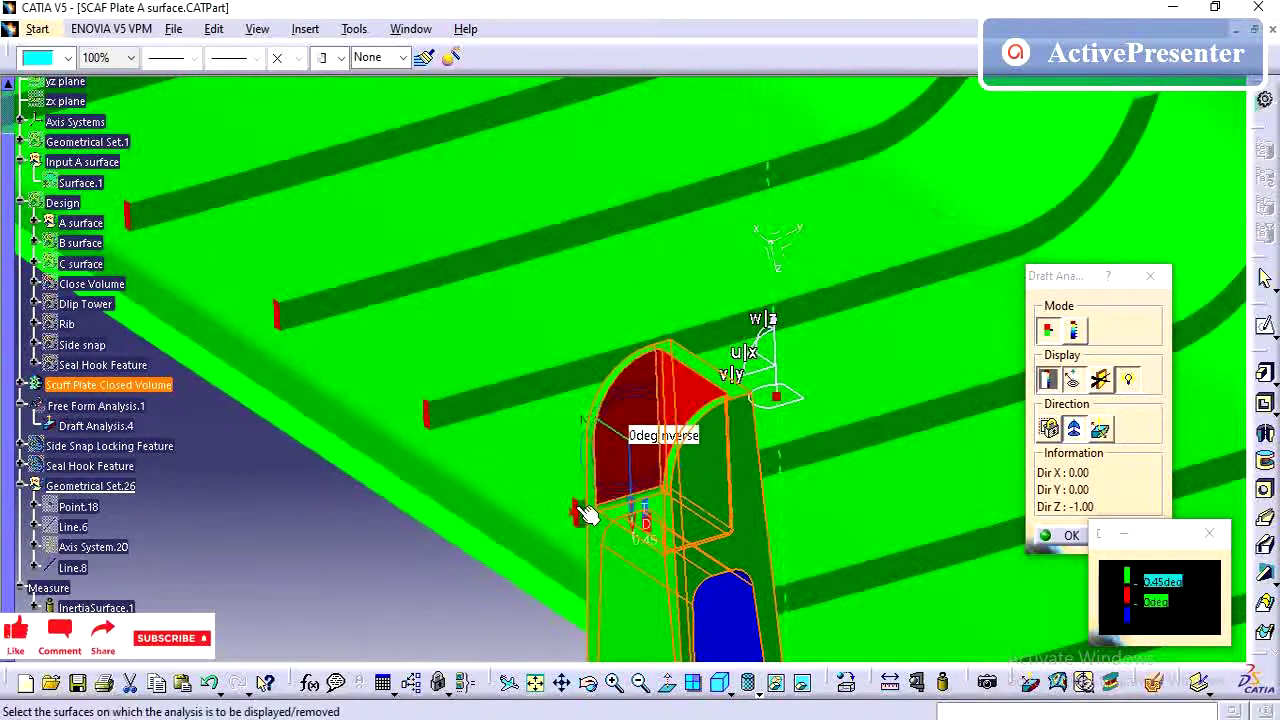
middle_drag(503, 406, 514, 262)
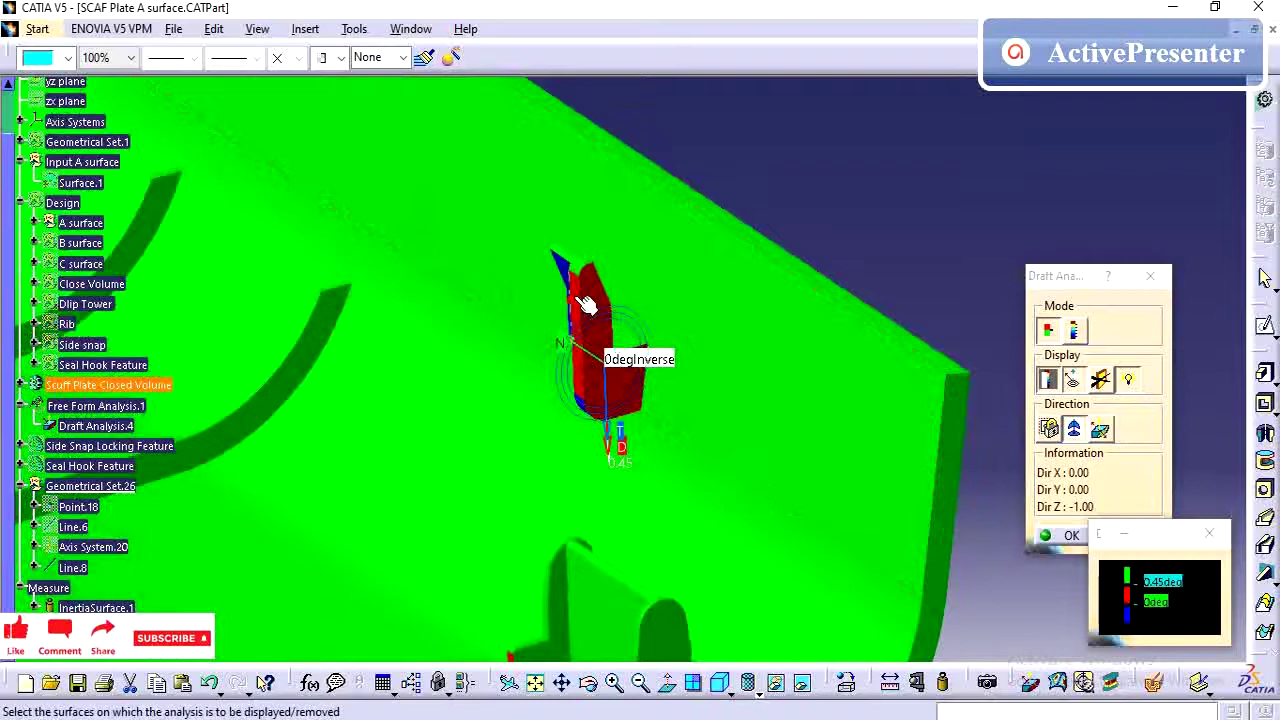
middle_drag(592, 332, 610, 537)
middle_drag(621, 407, 775, 468)
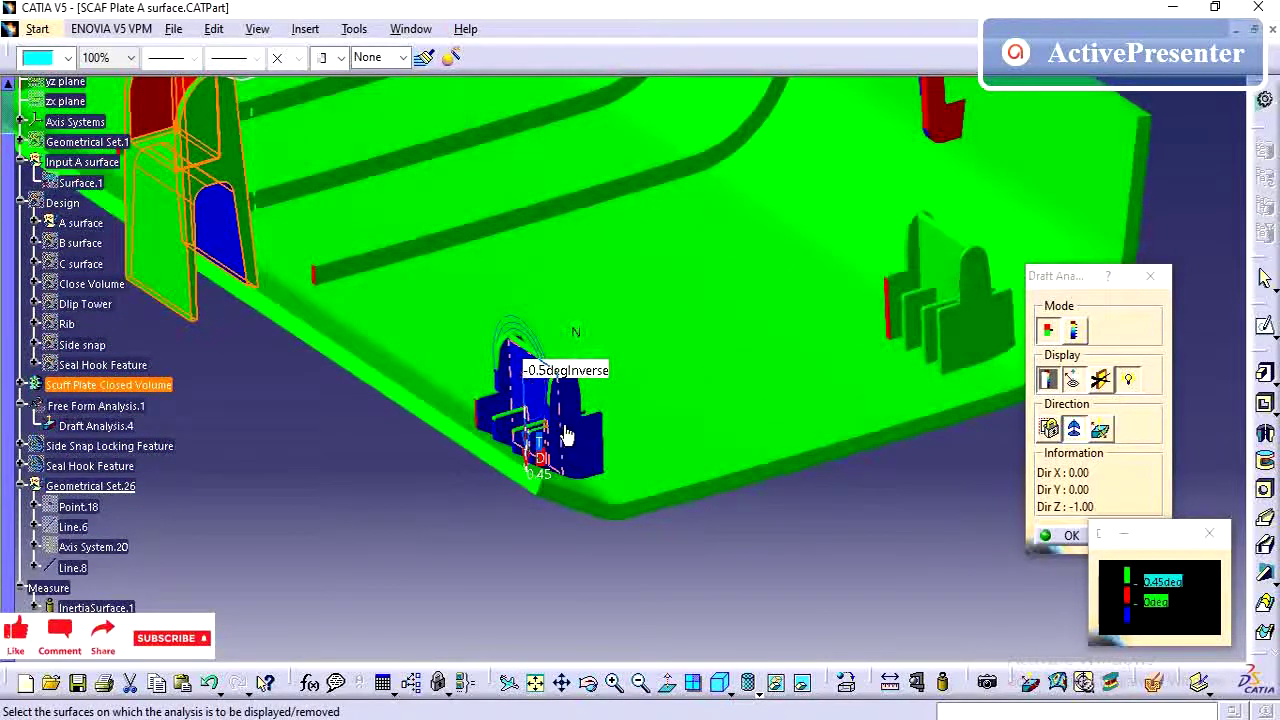
Orbit, zoom and pan around the plate to review the ribs, fin and blue feature
middle_drag(577, 440, 543, 434)
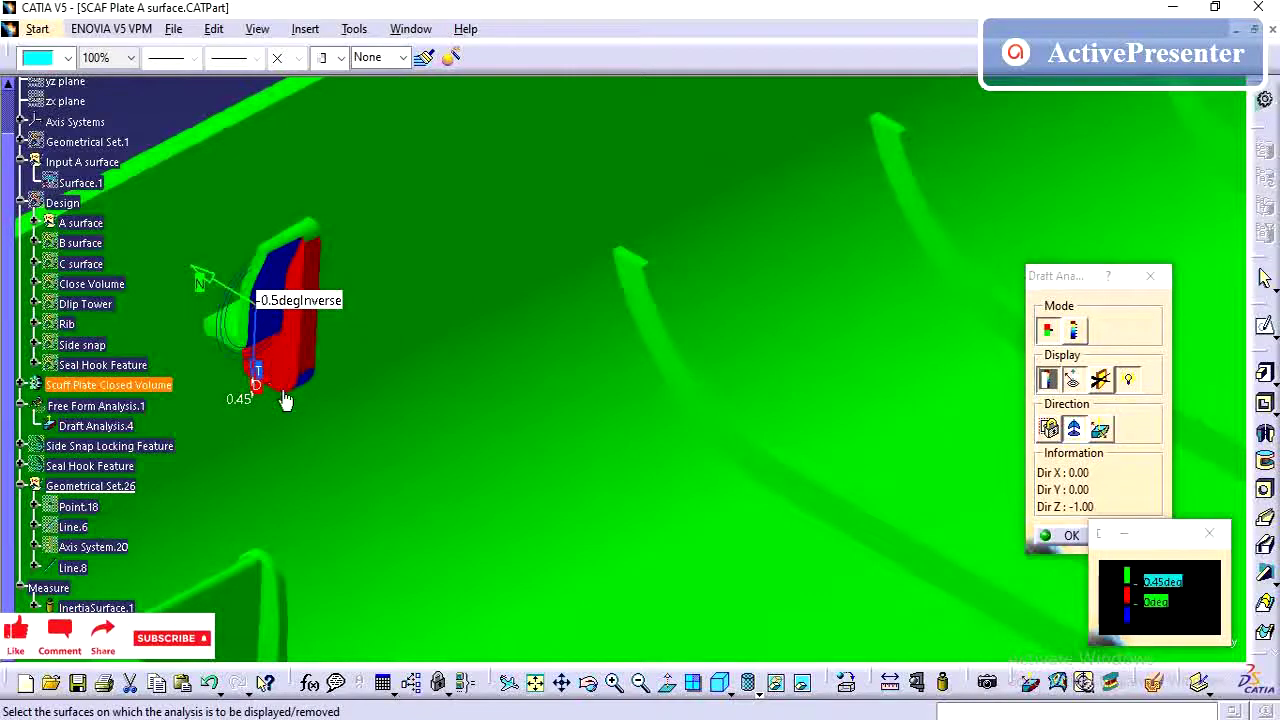
middle_drag(284, 399, 386, 365)
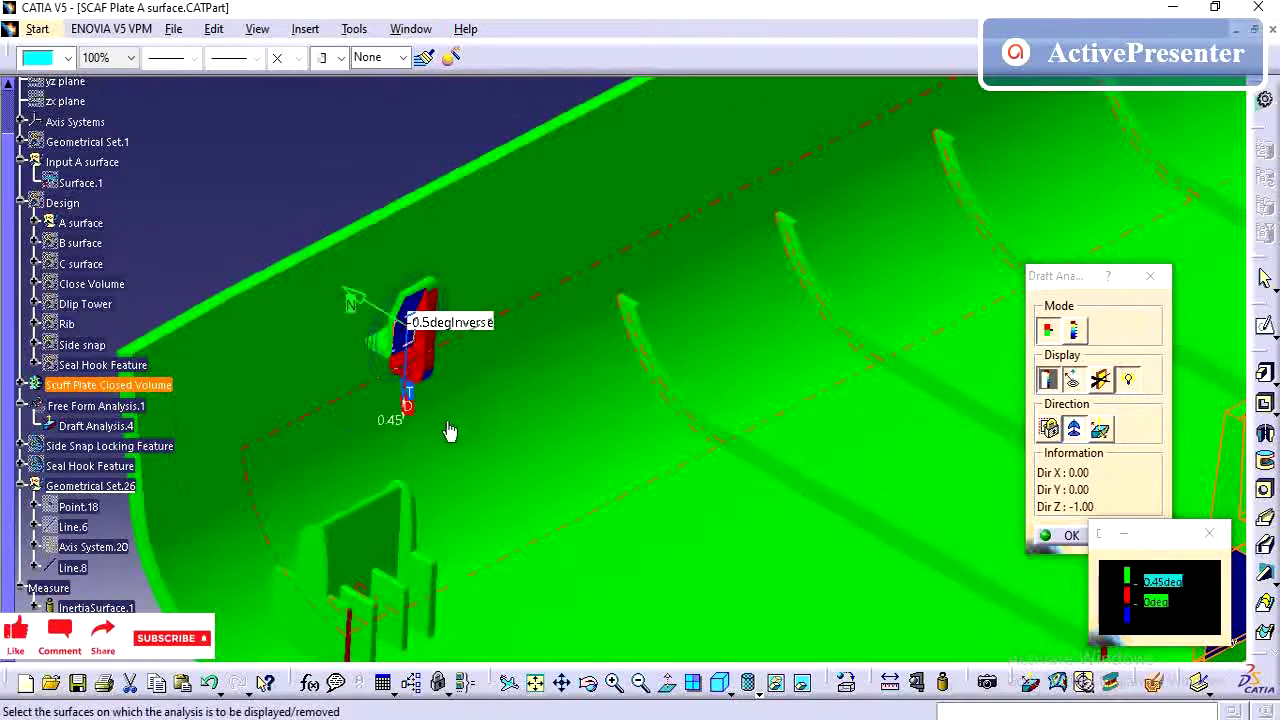
middle_drag(449, 491, 746, 454)
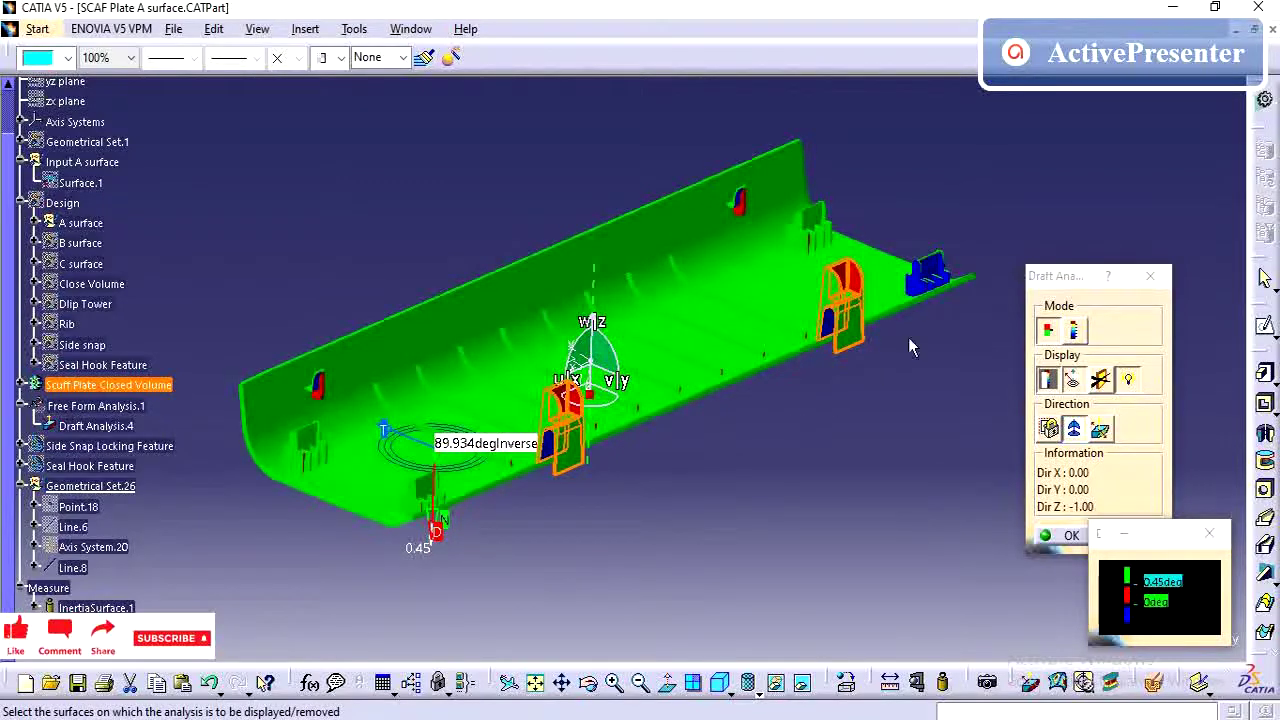
middle_drag(586, 471, 1120, 300)
Flip the draft direction to +Z and back to Dir Z -1.00, then view the whole part
click(1099, 429)
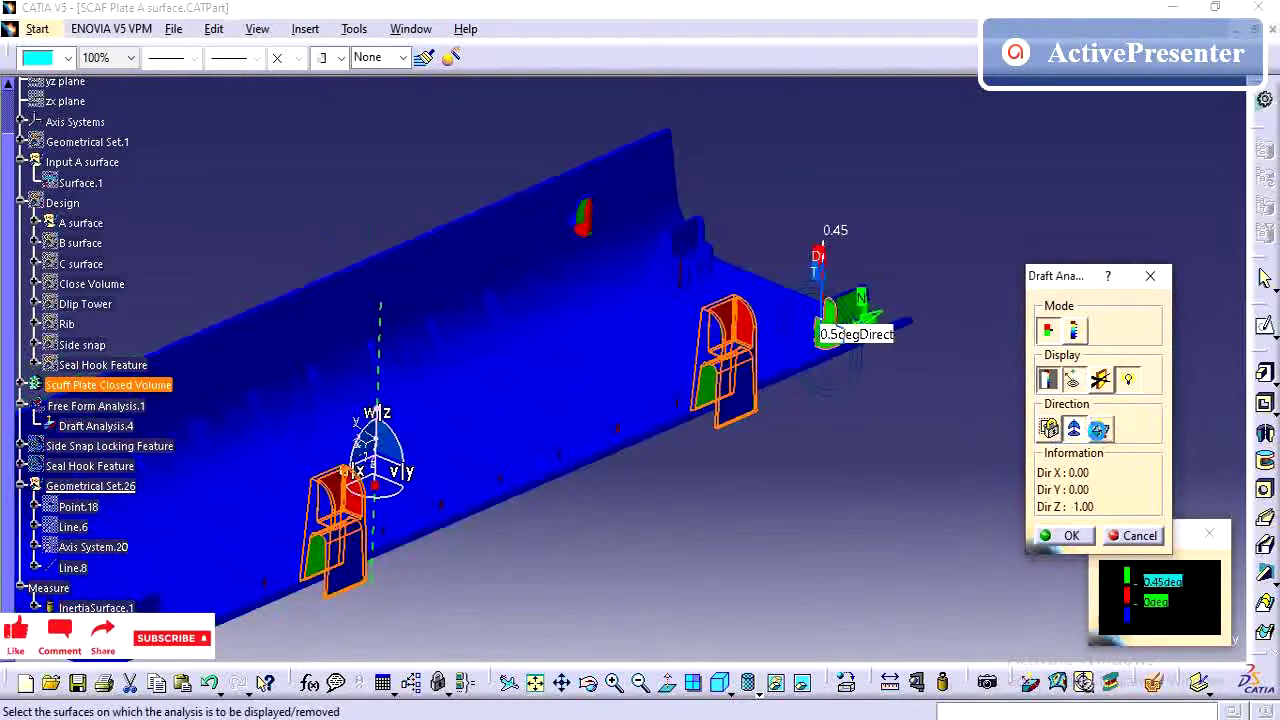
click(1099, 429)
middle_drag(786, 443, 662, 343)
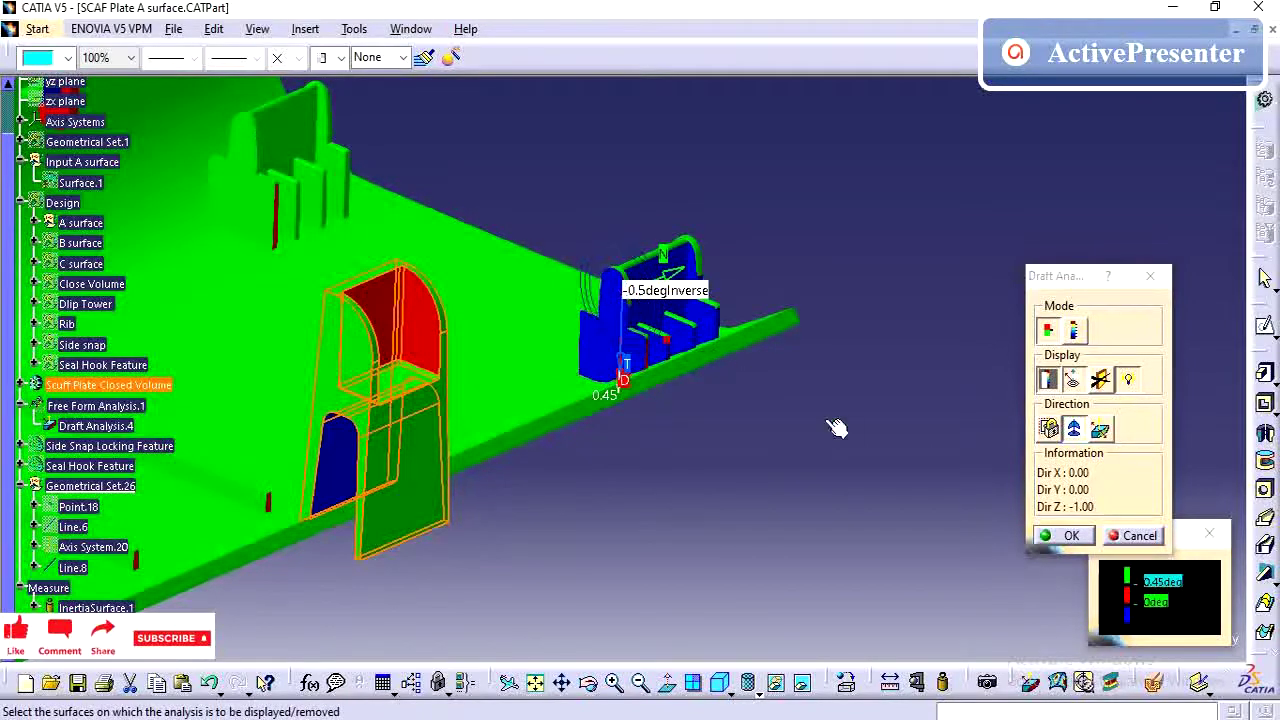
middle_drag(584, 442, 840, 322)
click(1050, 535)
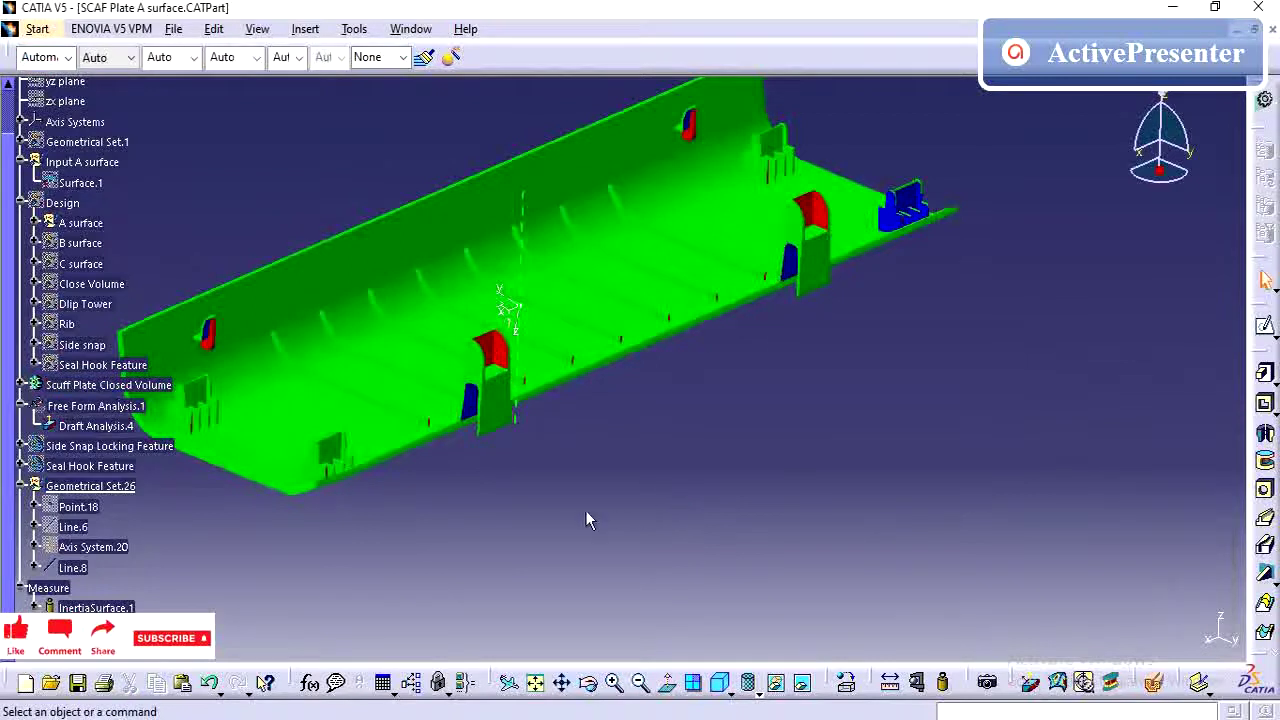
middle_drag(588, 519, 712, 546)
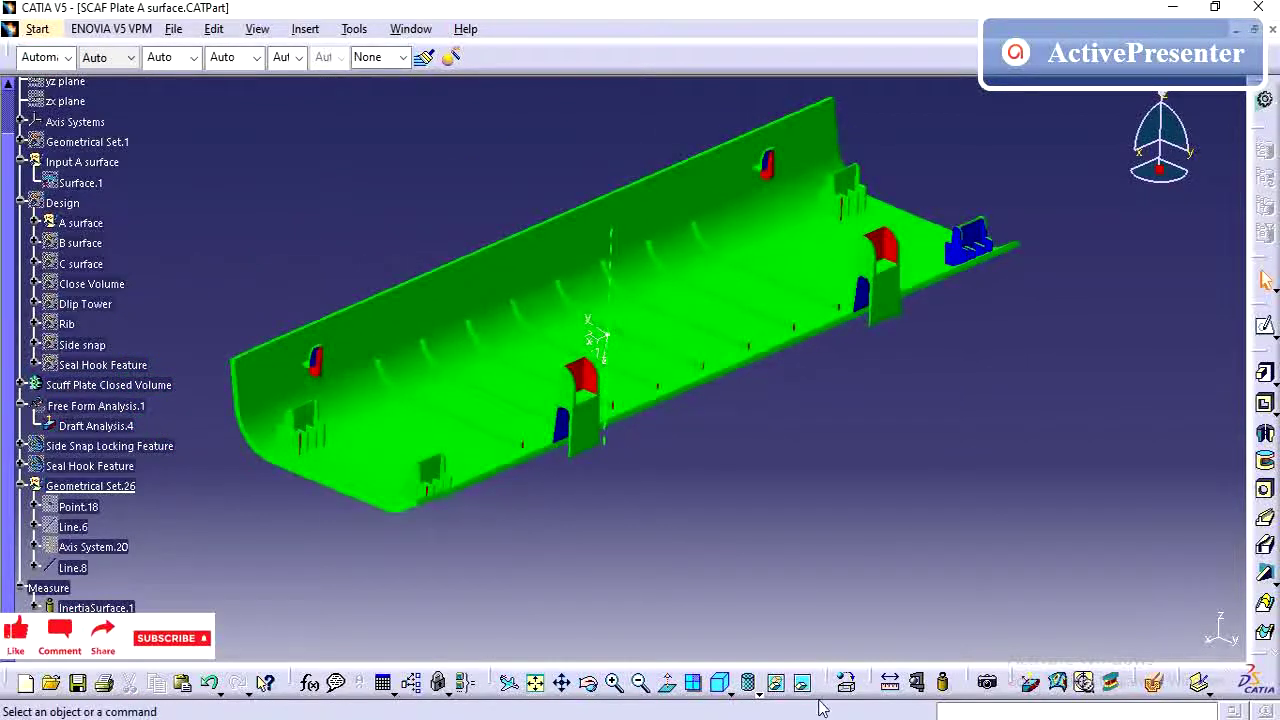